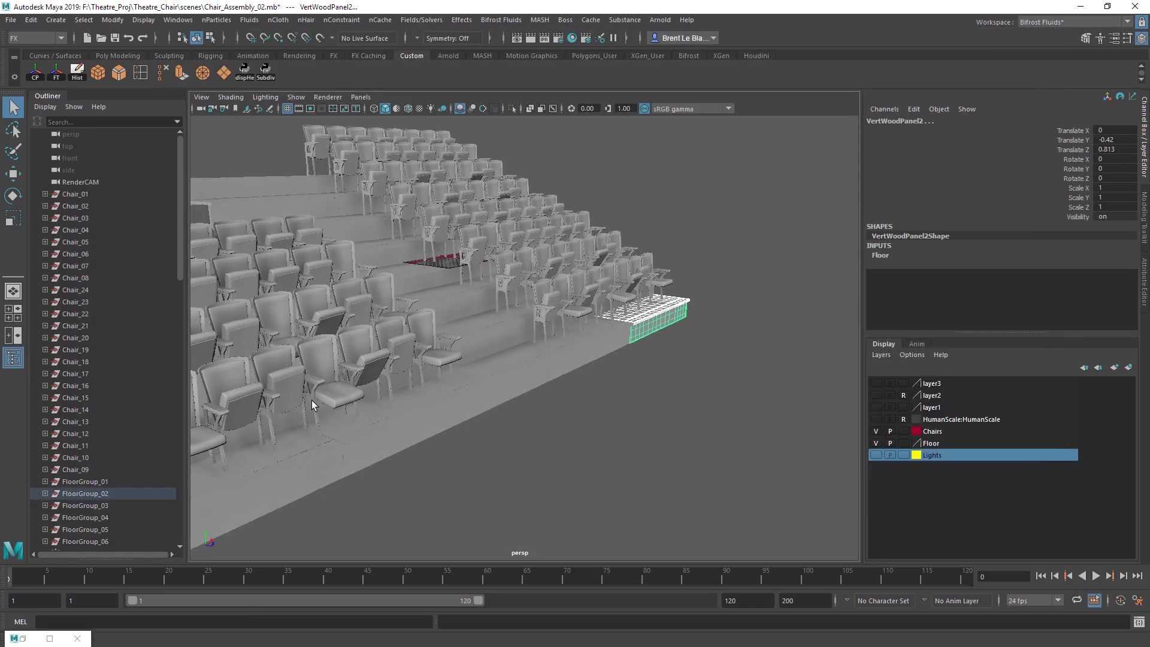
Step: Examine the theatre seating assembly from several angles, ending on the chairs at the end of the front row
{"action": "left_click_drag", "start_coordinate": [314, 403], "coordinate": [640, 379], "text": "alt"}
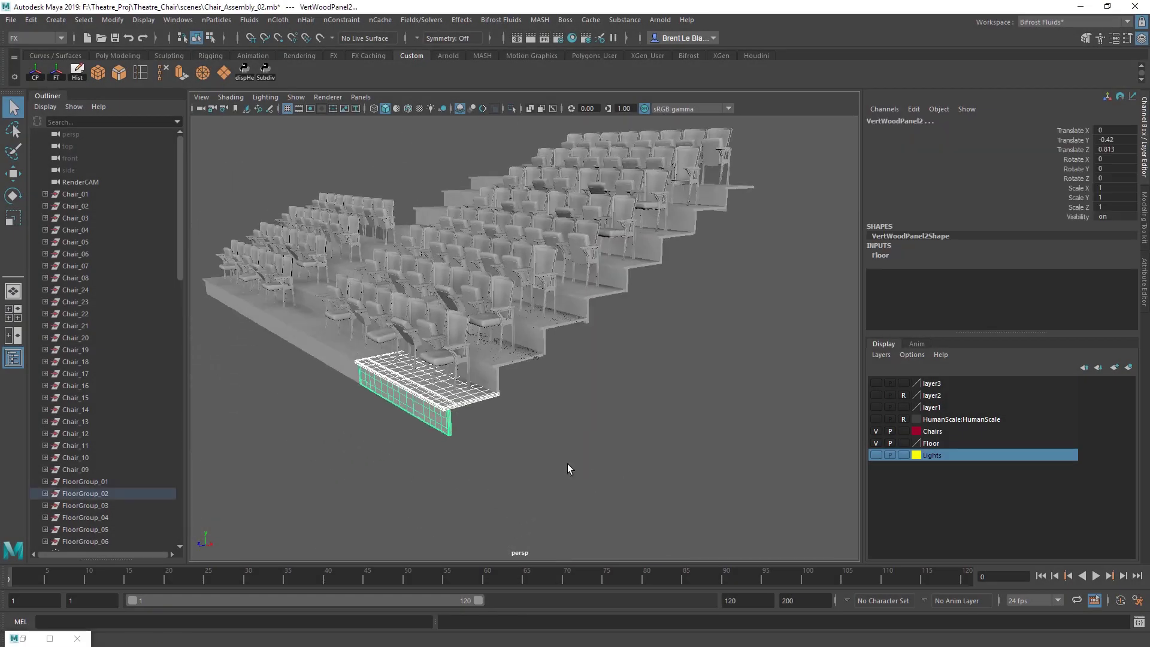
{"action": "right_click_drag", "start_coordinate": [567, 464], "coordinate": [534, 392], "text": "alt"}
{"action": "middle_click_drag", "start_coordinate": [533, 393], "coordinate": [615, 370], "text": "alt"}
{"action": "right_click_drag", "start_coordinate": [590, 414], "coordinate": [555, 390], "text": "alt"}
{"action": "mouse_move", "coordinate": [554, 389]}
{"action": "left_mouse_down", "text": "alt"}
{"action": "mouse_move", "coordinate": [659, 381]}
{"action": "mouse_move", "coordinate": [577, 383]}
{"action": "mouse_move", "coordinate": [679, 399]}
{"action": "mouse_move", "coordinate": [522, 423]}
{"action": "mouse_move", "coordinate": [570, 382]}
{"action": "left_mouse_up", "text": "alt"}
{"action": "left_click_drag", "start_coordinate": [615, 297], "coordinate": [714, 293], "text": "alt"}
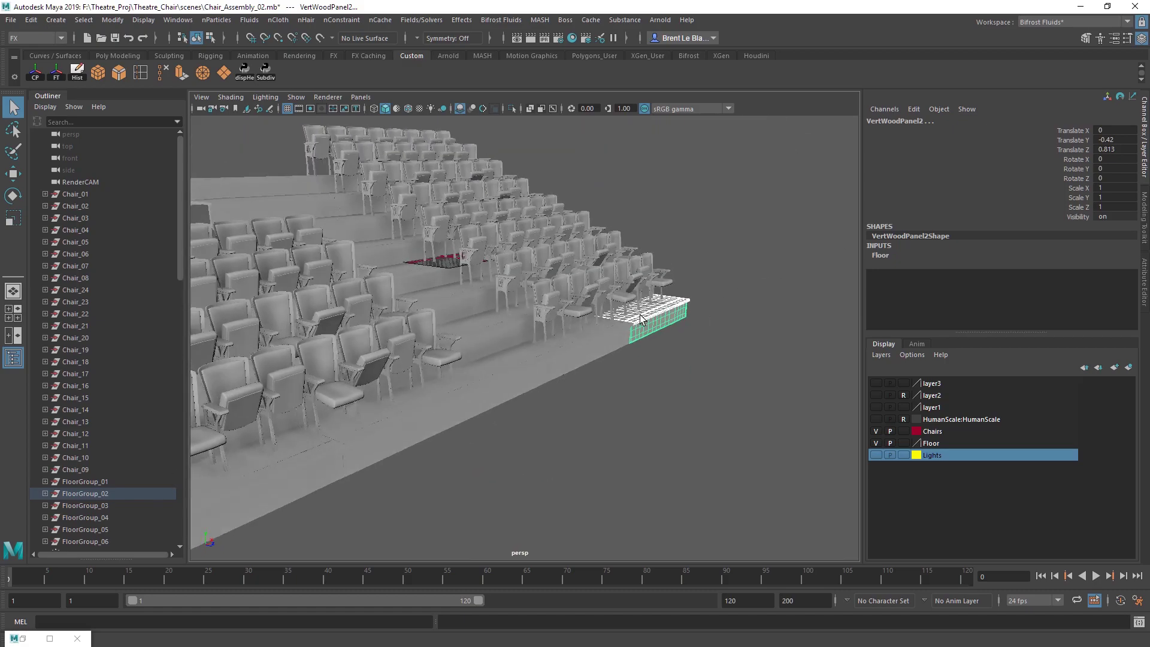
{"action": "left_click_drag", "start_coordinate": [644, 320], "coordinate": [612, 376], "text": "alt"}
{"action": "scroll", "coordinate": [612, 376], "scroll_direction": "up", "scroll_amount": 8}
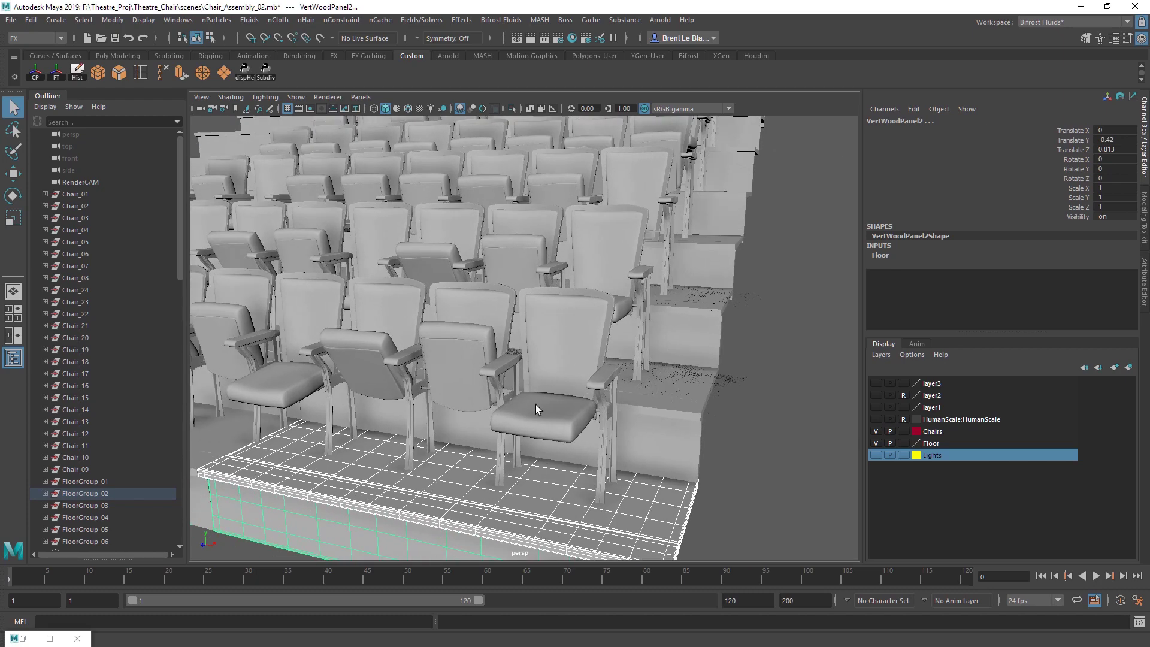
Step: Select the front-row end chair's seat, back and arm, clear the selection, and view the stepped seating from above
{"action": "left_click", "coordinate": [536, 404]}
{"action": "left_click", "coordinate": [512, 386], "text": "shift"}
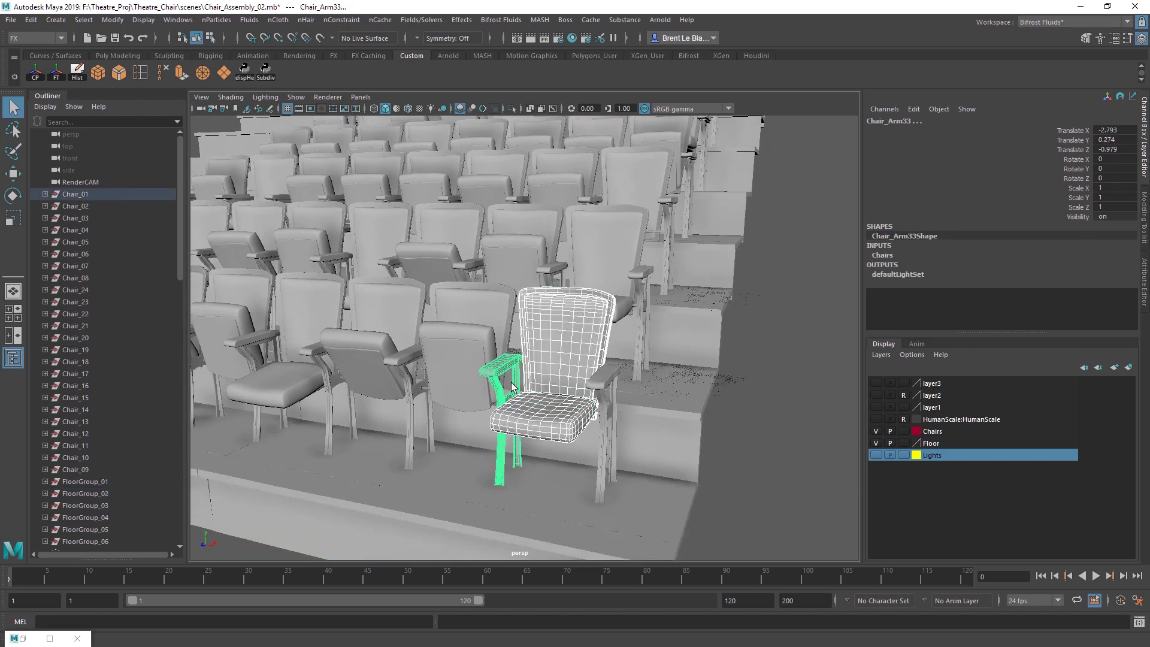
{"action": "left_click_drag", "start_coordinate": [512, 386], "coordinate": [560, 409], "text": "alt"}
{"action": "left_click", "coordinate": [672, 451], "text": "shift"}
{"action": "right_click_drag", "start_coordinate": [672, 451], "coordinate": [595, 440], "text": "alt"}
{"action": "left_click_drag", "start_coordinate": [595, 440], "coordinate": [665, 475], "text": "alt"}
{"action": "middle_click_drag", "start_coordinate": [665, 474], "coordinate": [802, 441], "text": "alt"}
{"action": "left_click_drag", "start_coordinate": [713, 428], "coordinate": [615, 357], "text": "alt"}
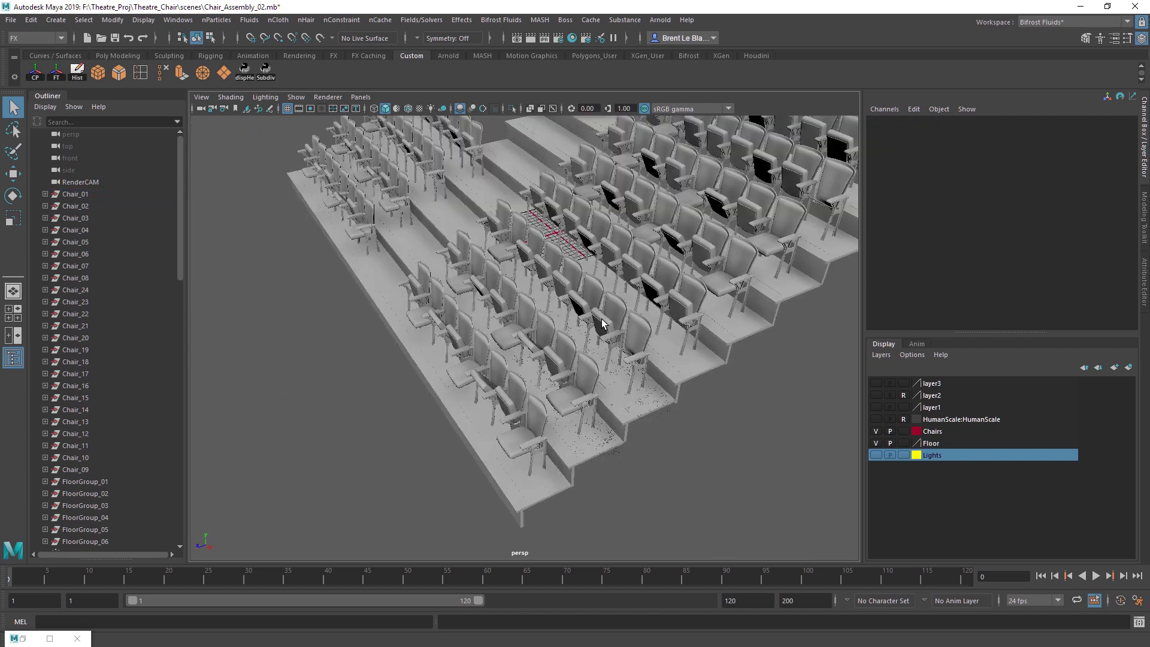
Step: Try rotating a folded seat near the end of a row, undo the rotation, and return to the Select tool
{"action": "left_click", "coordinate": [612, 326]}
{"action": "key", "text": "e"}
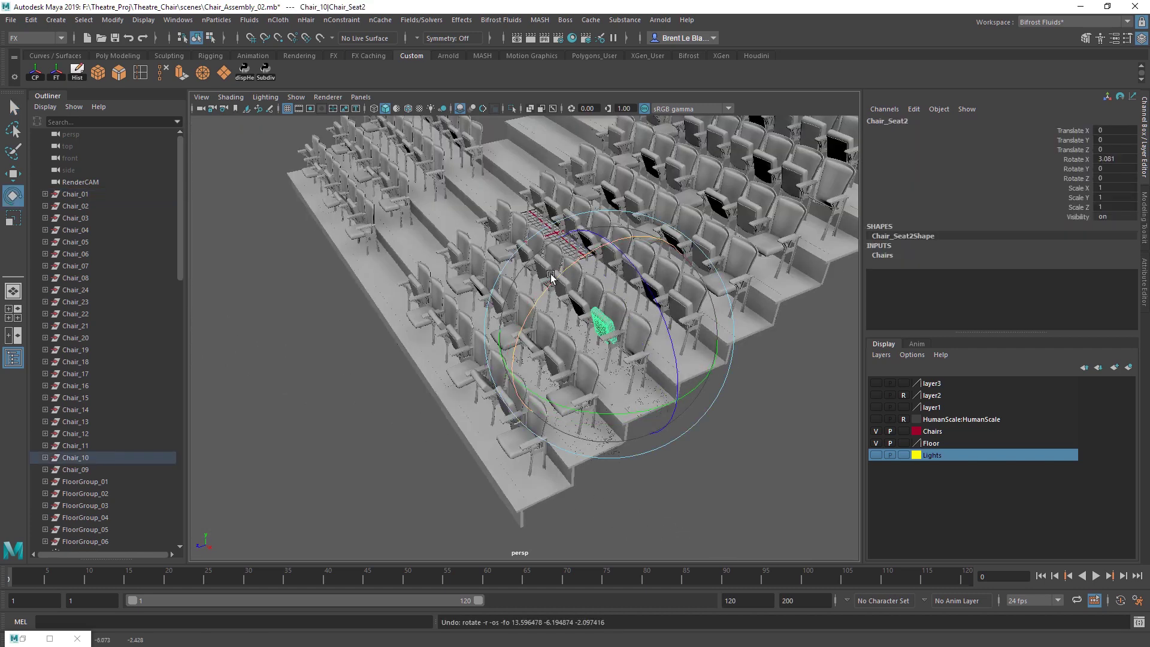
{"action": "key", "text": "q"}
{"action": "left_click_drag", "start_coordinate": [589, 311], "coordinate": [419, 297], "text": "alt"}
{"action": "left_click_drag", "start_coordinate": [530, 293], "coordinate": [729, 403], "text": "alt"}
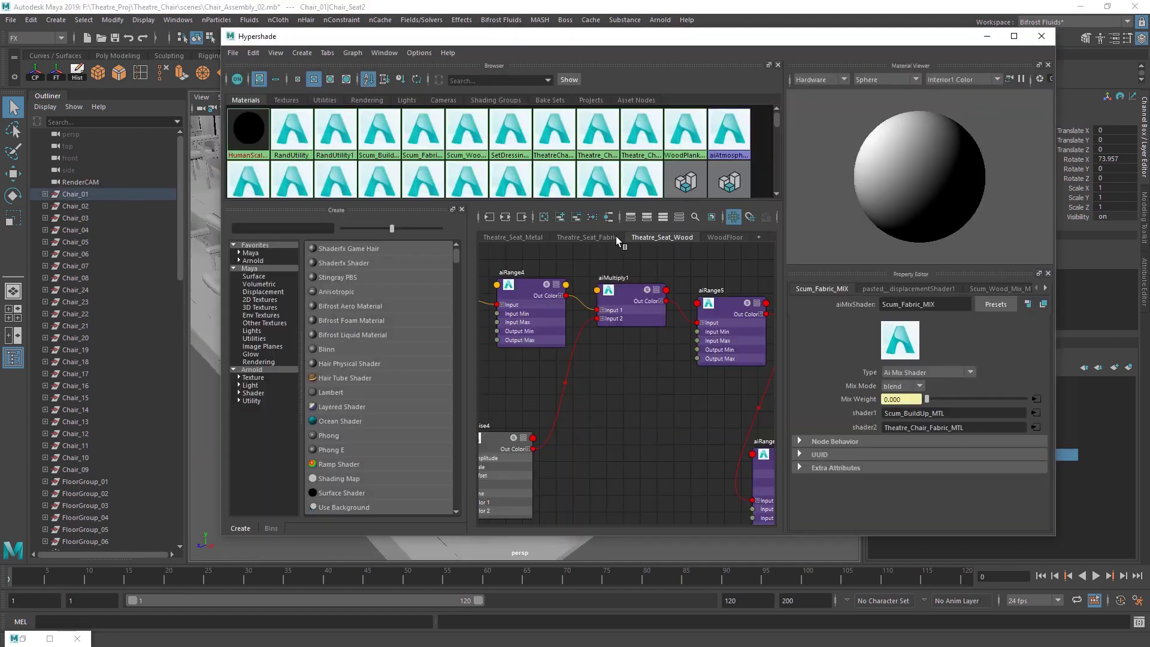
Step: Show the Theatre_Seat_Fabric graph and inspect the settings of the roughness texture and aiRange2 nodes
{"action": "left_click", "coordinate": [616, 236]}
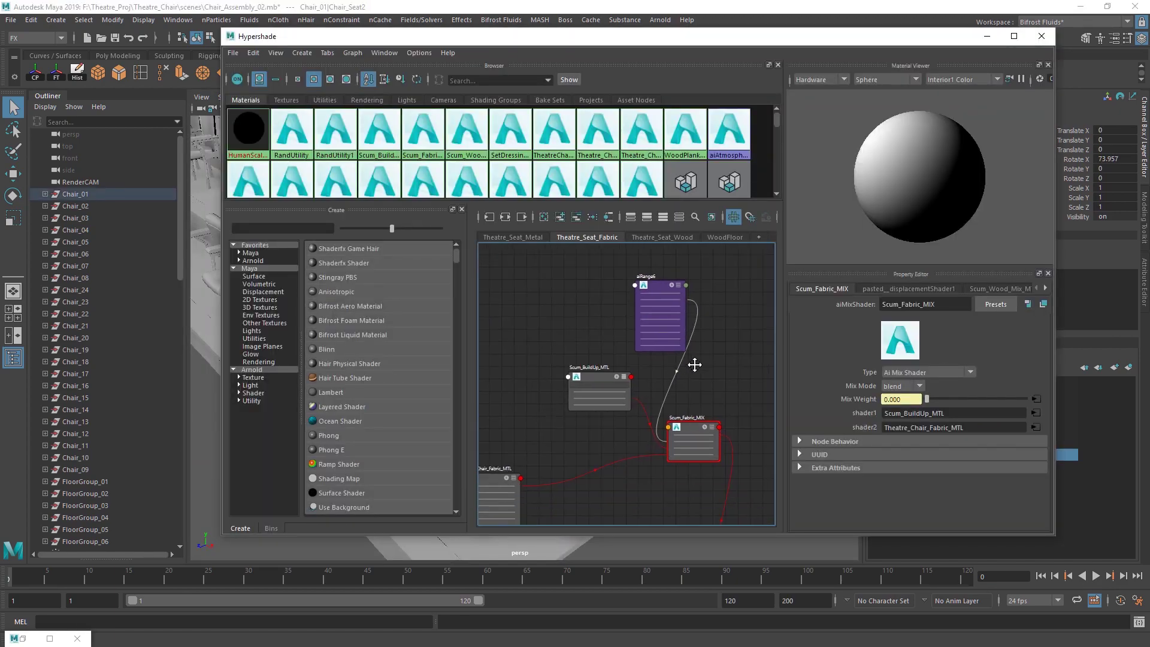
{"action": "scroll", "coordinate": [732, 333], "scroll_direction": "down", "scroll_amount": 1}
{"action": "middle_click_drag", "start_coordinate": [732, 333], "coordinate": [687, 354], "text": "alt"}
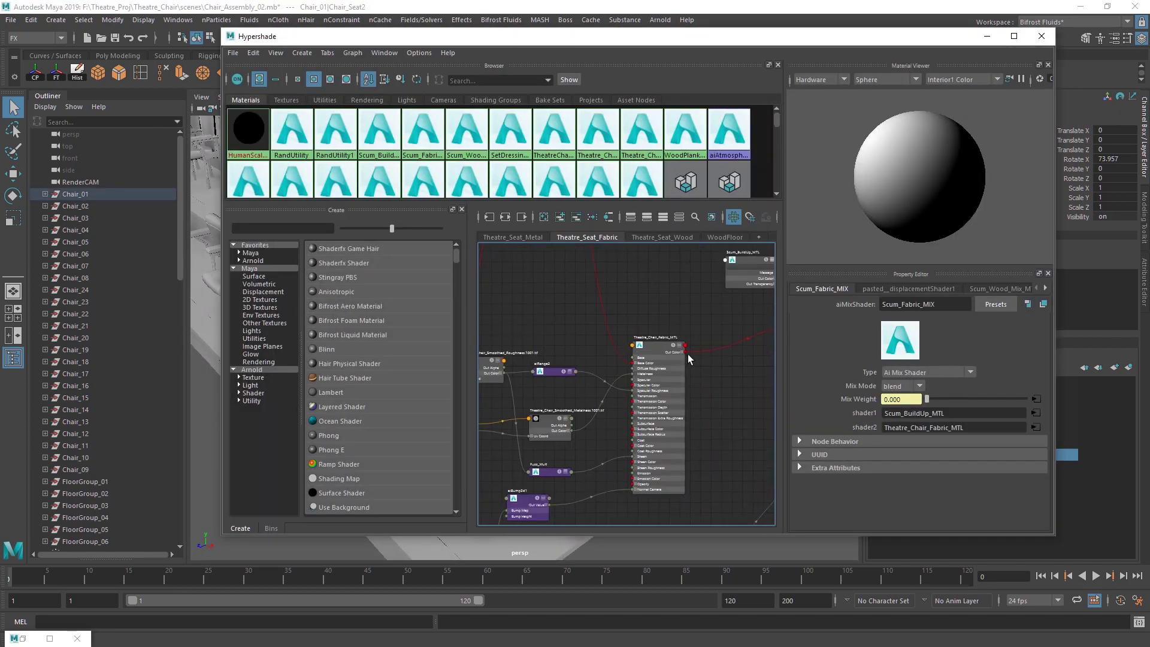
{"action": "left_click_drag", "start_coordinate": [649, 346], "coordinate": [684, 345]}
{"action": "middle_click_drag", "start_coordinate": [509, 363], "coordinate": [675, 356], "text": "alt"}
{"action": "left_click_drag", "start_coordinate": [643, 360], "coordinate": [610, 358]}
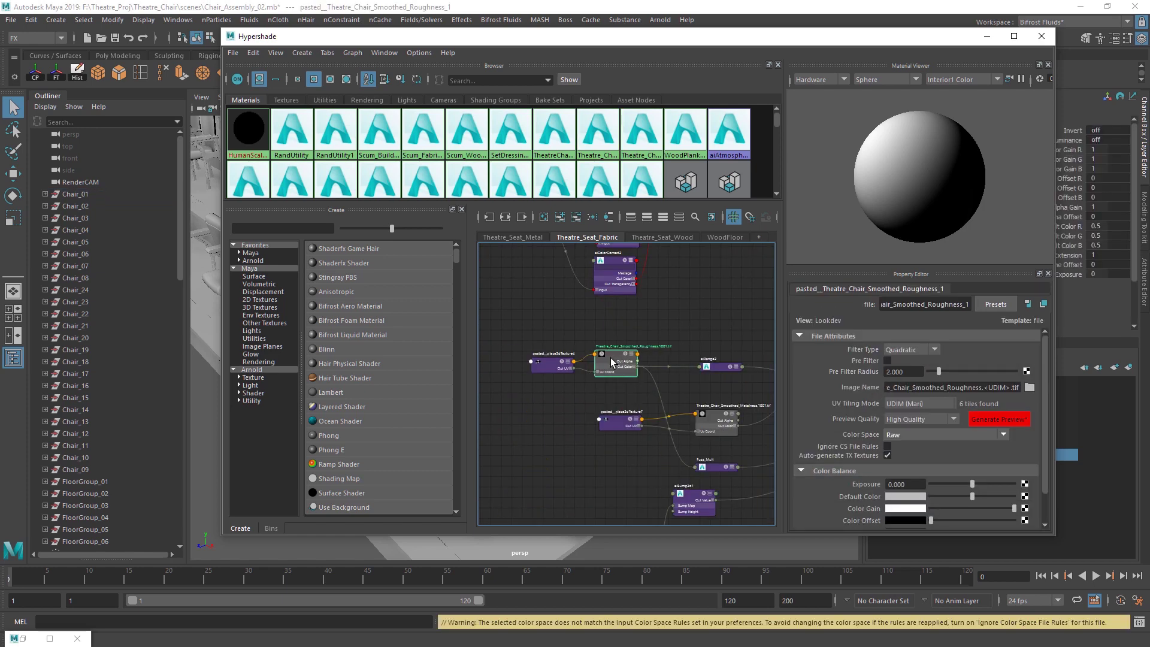
{"action": "middle_click_drag", "start_coordinate": [713, 365], "coordinate": [630, 341], "text": "alt"}
{"action": "left_click_drag", "start_coordinate": [635, 341], "coordinate": [611, 339]}
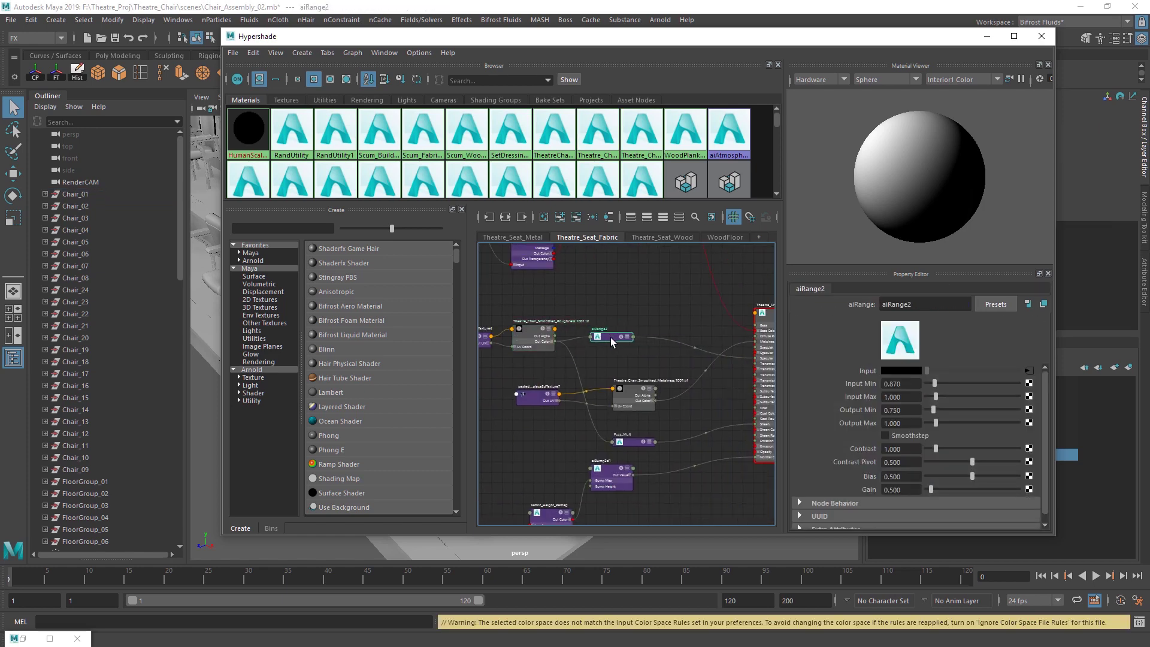
{"action": "left_click", "coordinate": [530, 331]}
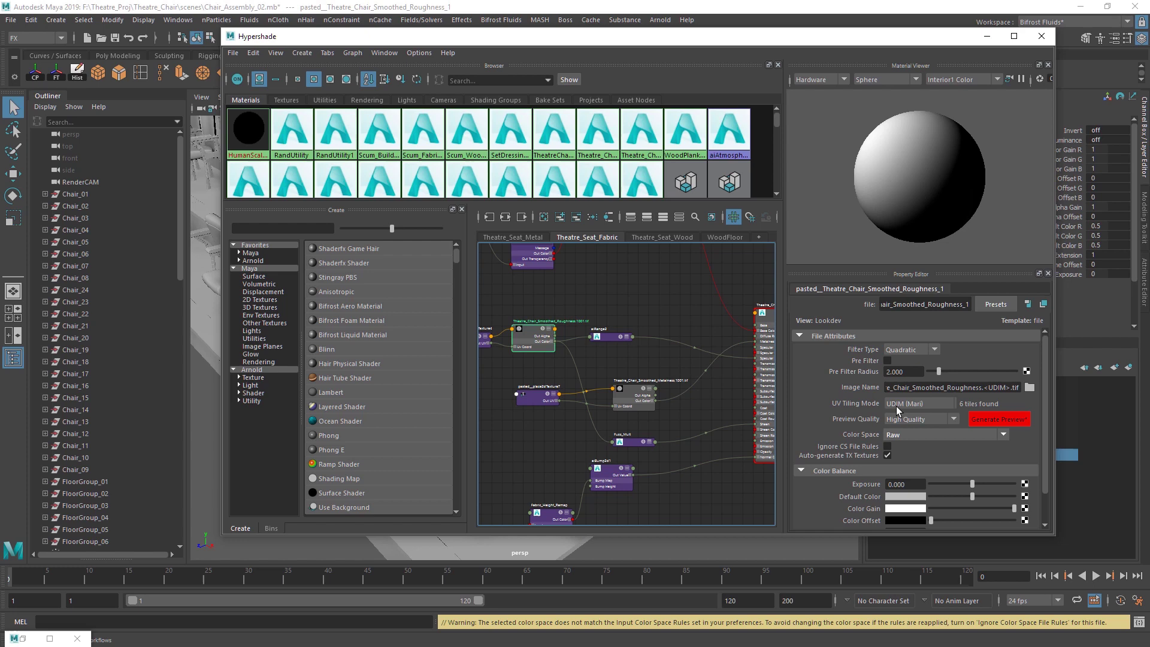
Step: Browse the roughness node's image files sorted by type, preview Theatre_Chair_Smoothed_BaseColor.1001.tif, and cancel the file selection
{"action": "left_click_drag", "start_coordinate": [983, 387], "coordinate": [1021, 384]}
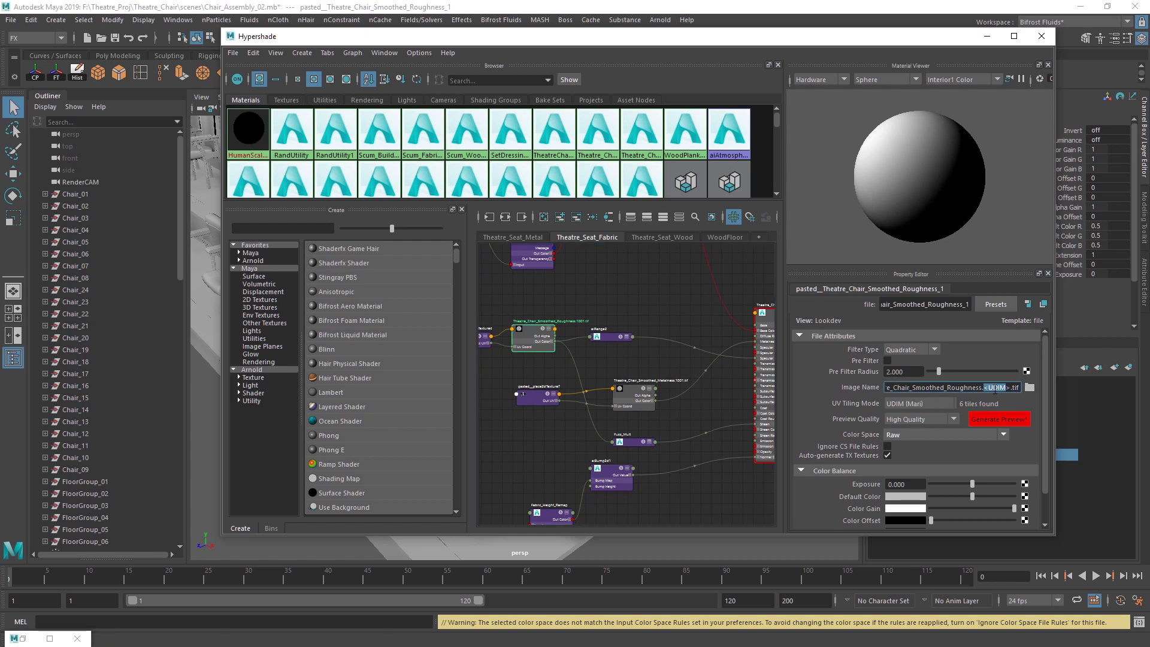
{"action": "left_click", "coordinate": [1008, 388]}
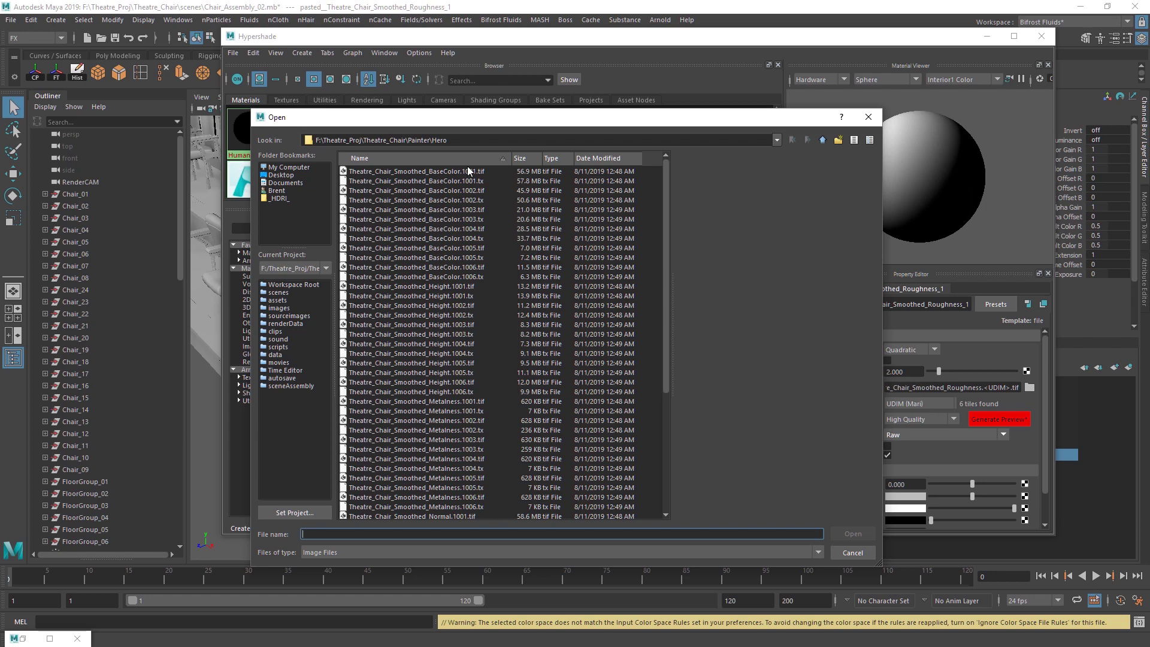
{"action": "left_click", "coordinate": [552, 158]}
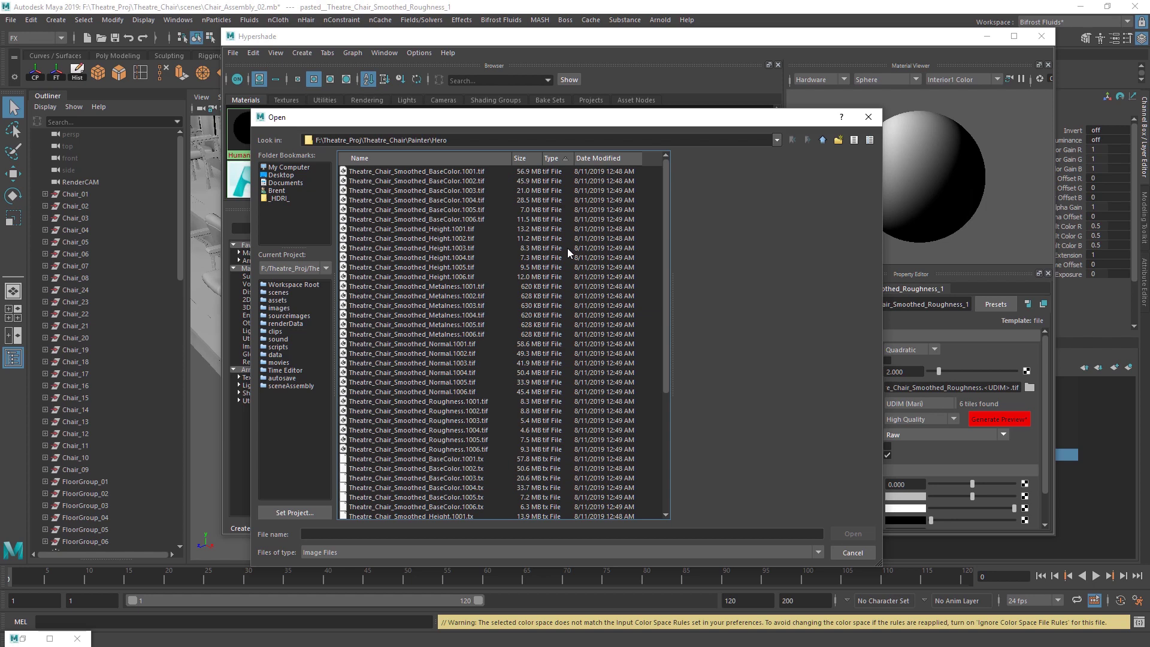
{"action": "left_click", "coordinate": [488, 171]}
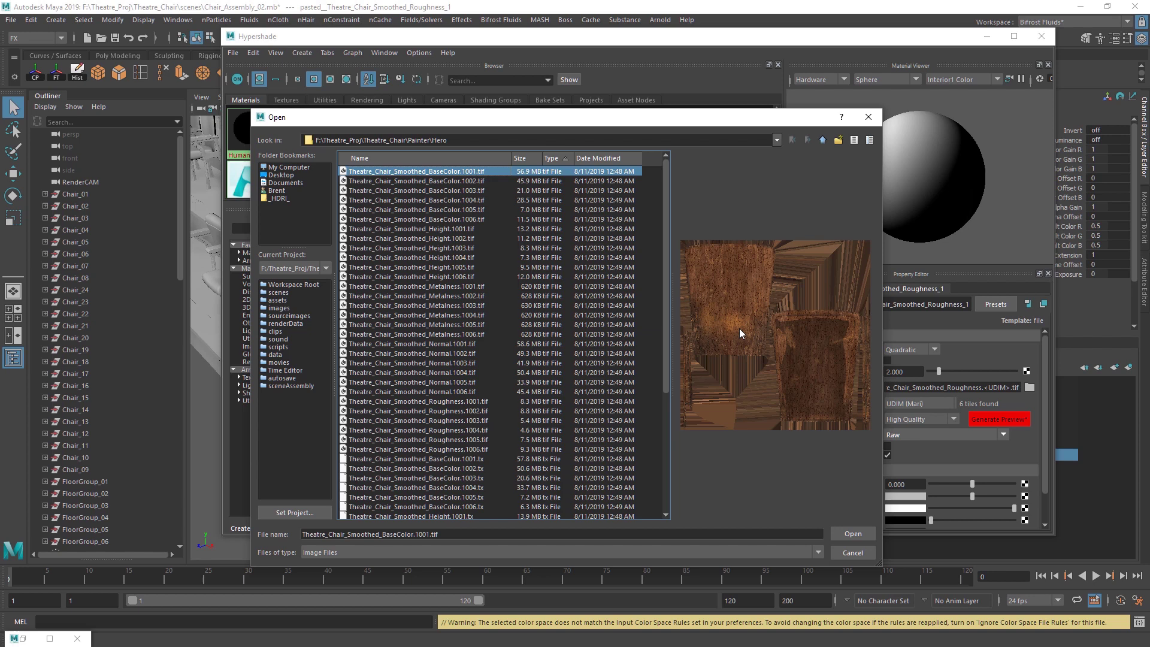
{"action": "left_click", "coordinate": [854, 552]}
Step: Expand the aiRange2 node to show its output channels, move it slightly, and select the roughness texture feeding it
{"action": "middle_click_drag", "start_coordinate": [602, 398], "coordinate": [645, 397], "text": "alt"}
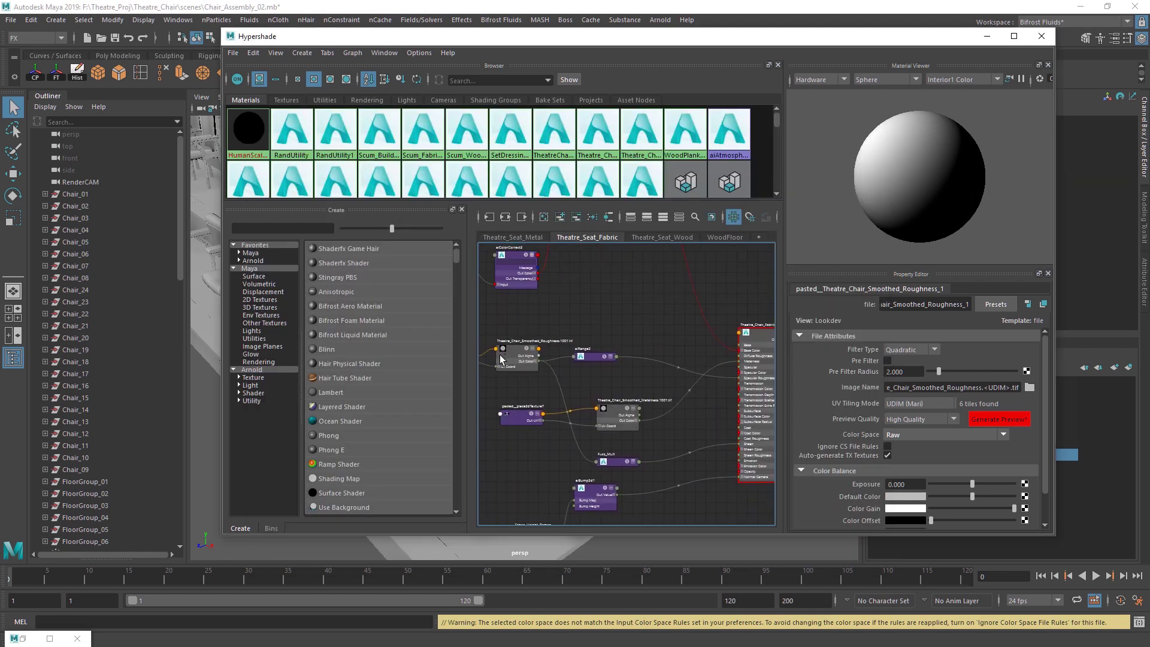
{"action": "left_click", "coordinate": [590, 356]}
{"action": "scroll", "coordinate": [688, 350], "scroll_direction": "up", "scroll_amount": 3}
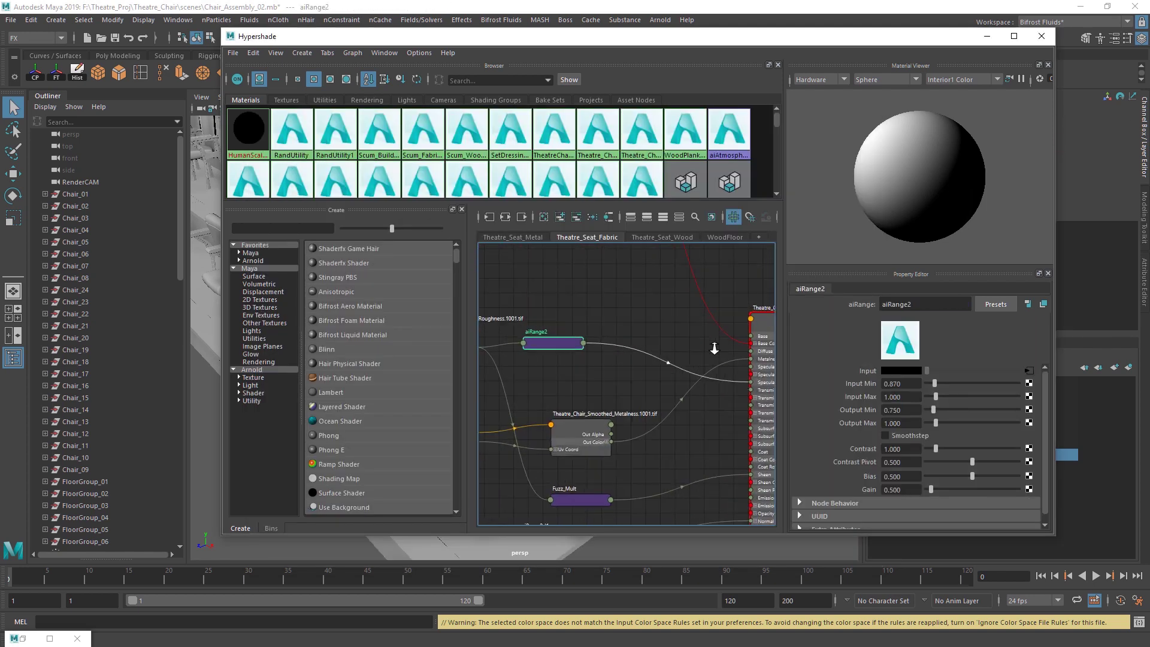
{"action": "scroll", "coordinate": [714, 348], "scroll_direction": "up", "scroll_amount": 2}
{"action": "middle_click_drag", "start_coordinate": [762, 400], "coordinate": [651, 366], "text": "alt"}
{"action": "left_click", "coordinate": [584, 329]}
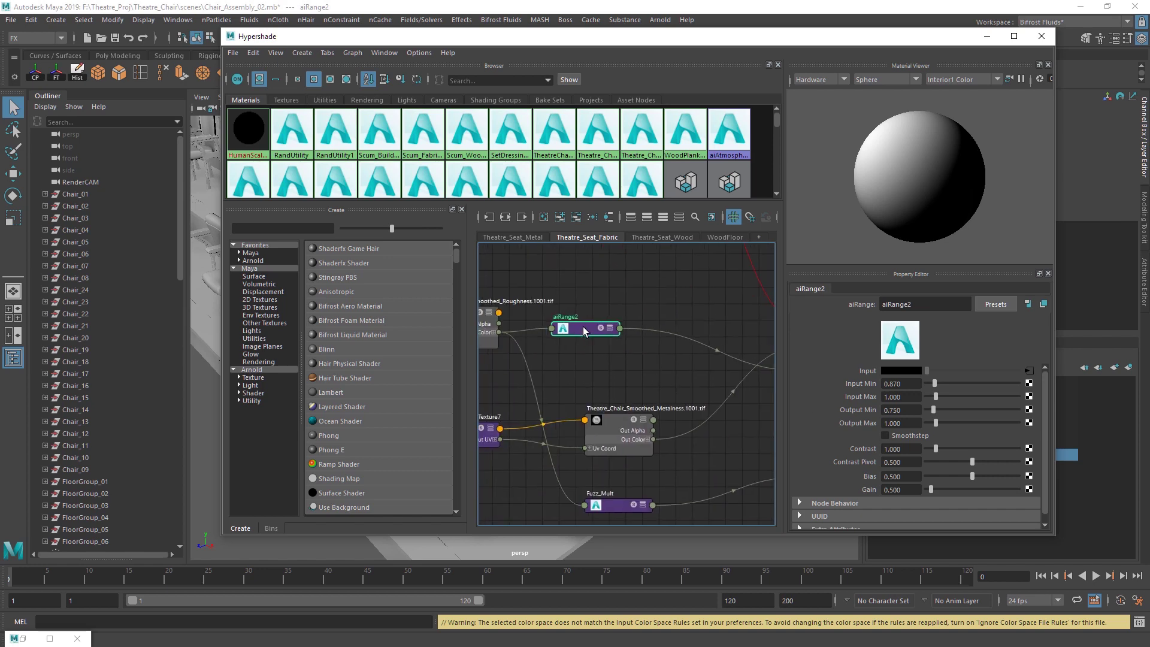
{"action": "key", "text": "3"}
{"action": "left_click", "coordinate": [613, 355]}
{"action": "left_click_drag", "start_coordinate": [590, 329], "coordinate": [608, 310]}
{"action": "middle_click_drag", "start_coordinate": [552, 318], "coordinate": [667, 323], "text": "alt"}
{"action": "left_click", "coordinate": [561, 336]}
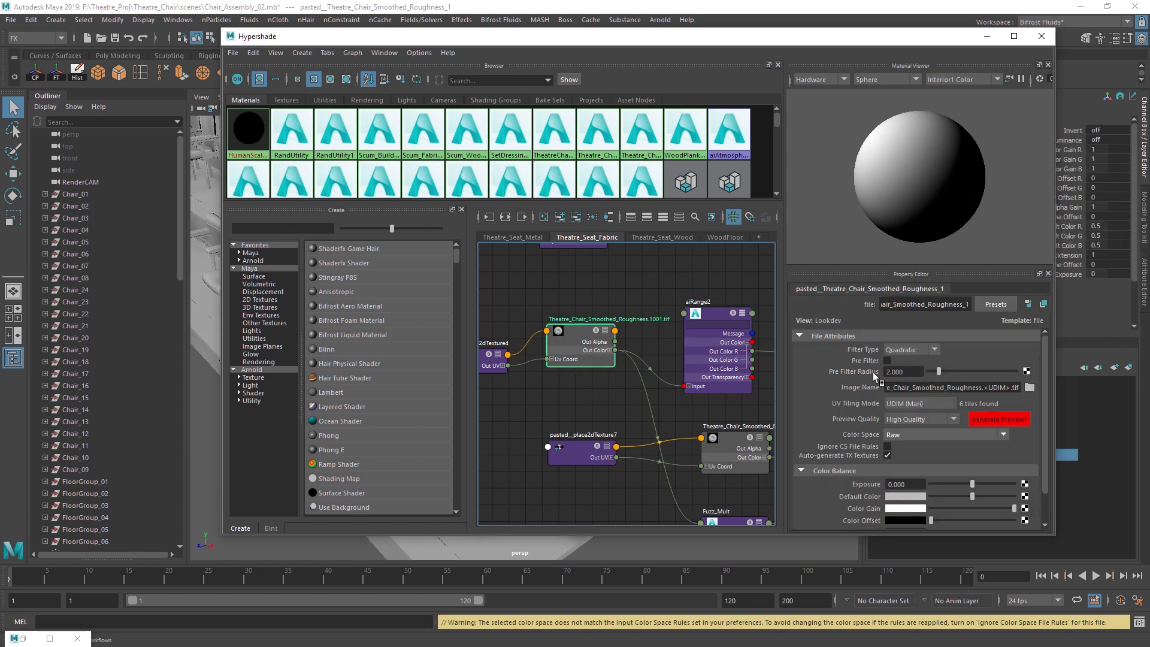
Step: Trace the aiRange2, metalness texture and Fuzz_Mult connections into the Theatre_Chair_Fabric_MTL inputs
{"action": "middle_click_drag", "start_coordinate": [598, 290], "coordinate": [558, 283], "text": "alt"}
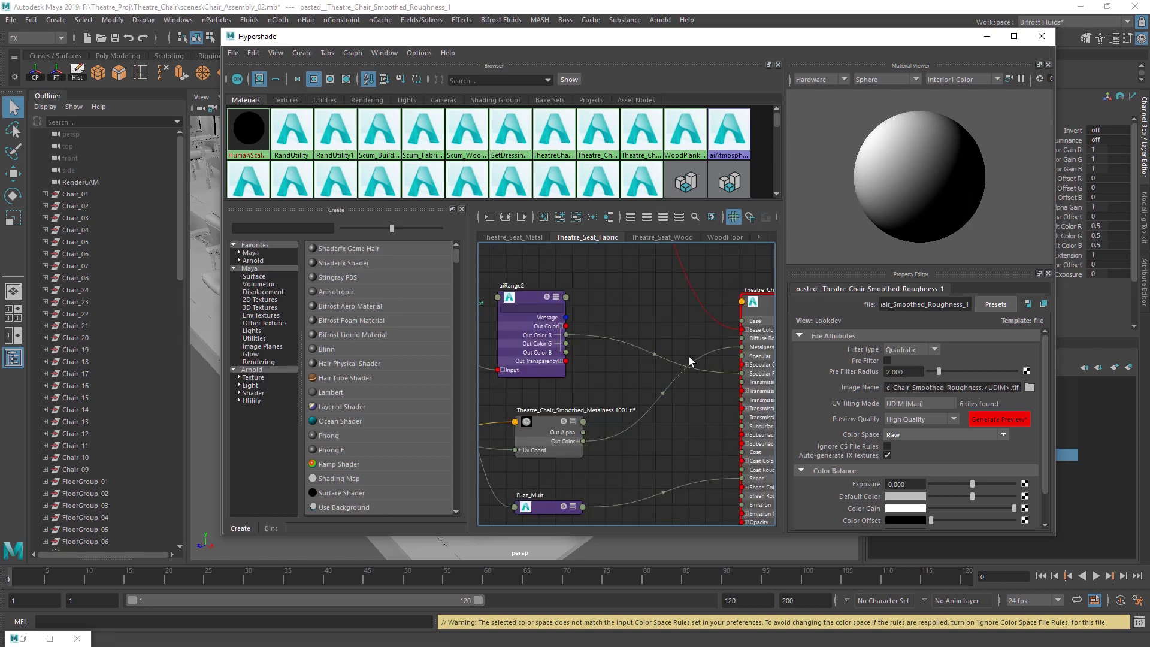
{"action": "middle_click_drag", "start_coordinate": [707, 365], "coordinate": [641, 357], "text": "alt"}
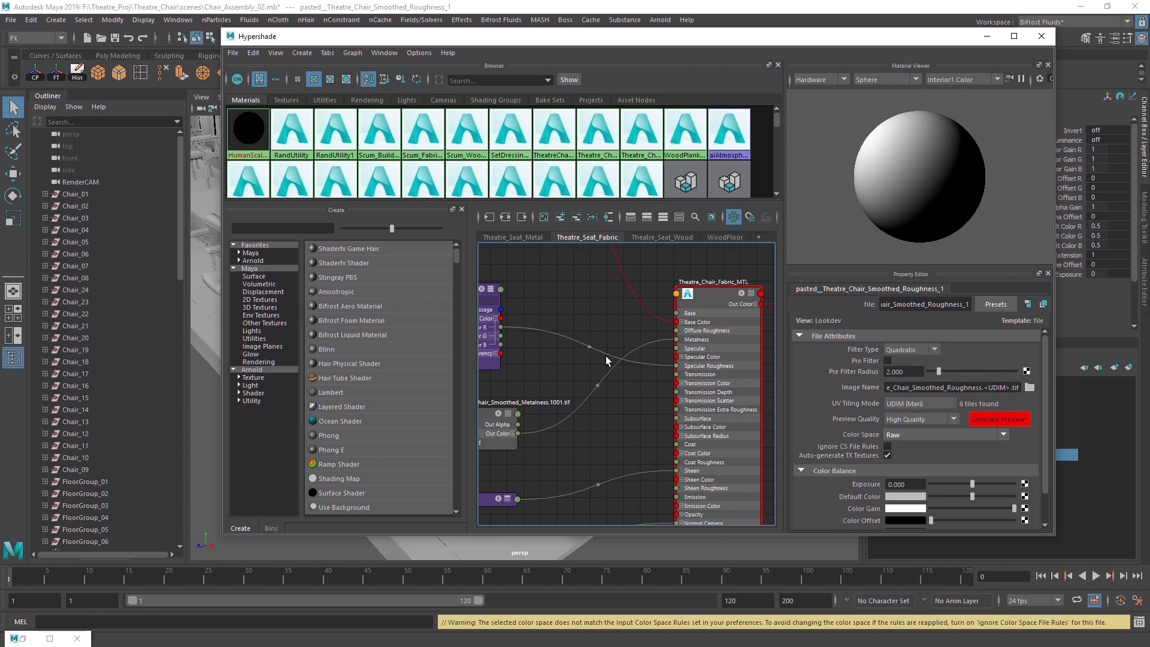
{"action": "middle_click_drag", "start_coordinate": [606, 360], "coordinate": [647, 374], "text": "alt"}
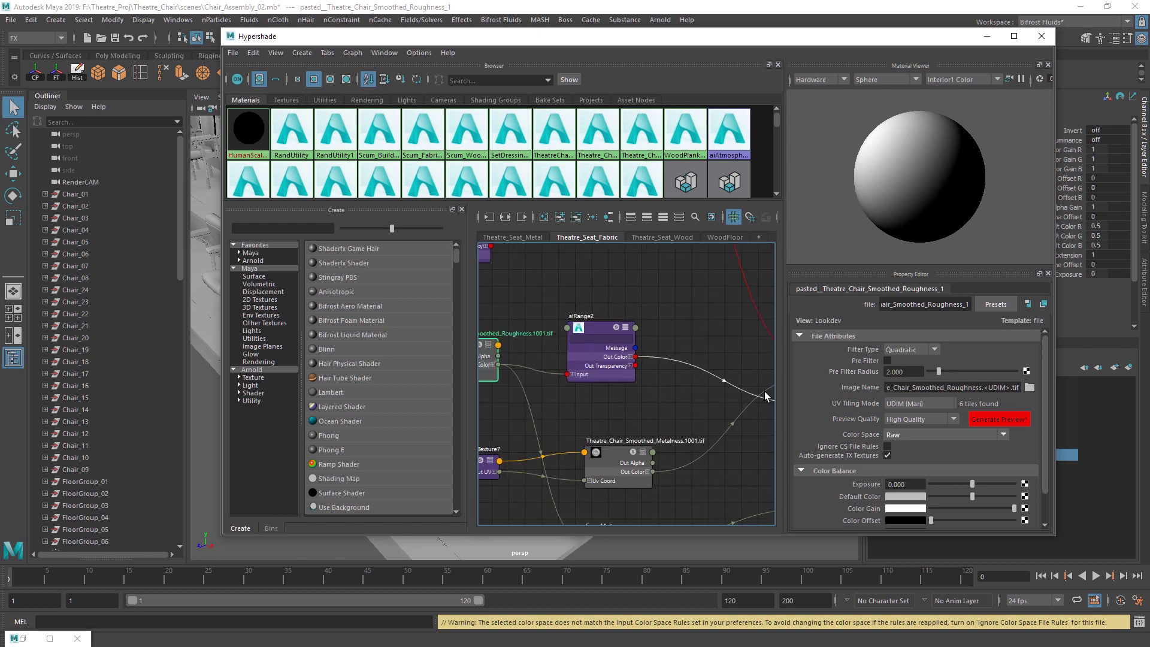
{"action": "middle_click_drag", "start_coordinate": [726, 379], "coordinate": [579, 343], "text": "alt"}
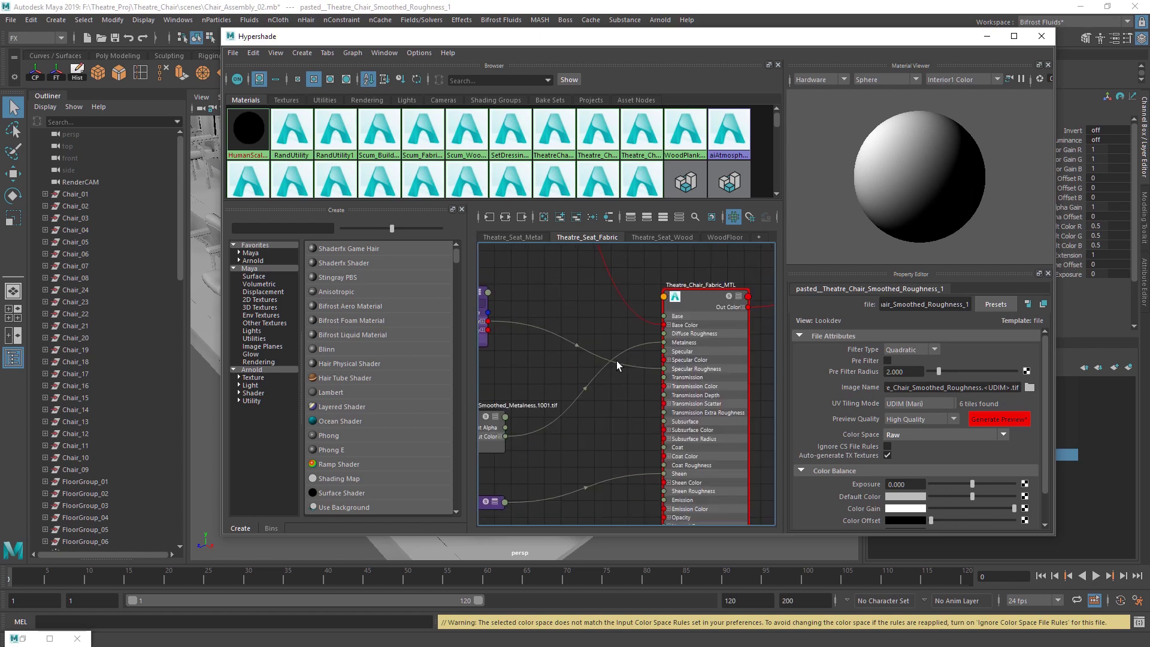
{"action": "middle_click_drag", "start_coordinate": [554, 377], "coordinate": [618, 347], "text": "alt"}
{"action": "middle_click_drag", "start_coordinate": [567, 403], "coordinate": [568, 405], "text": "alt"}
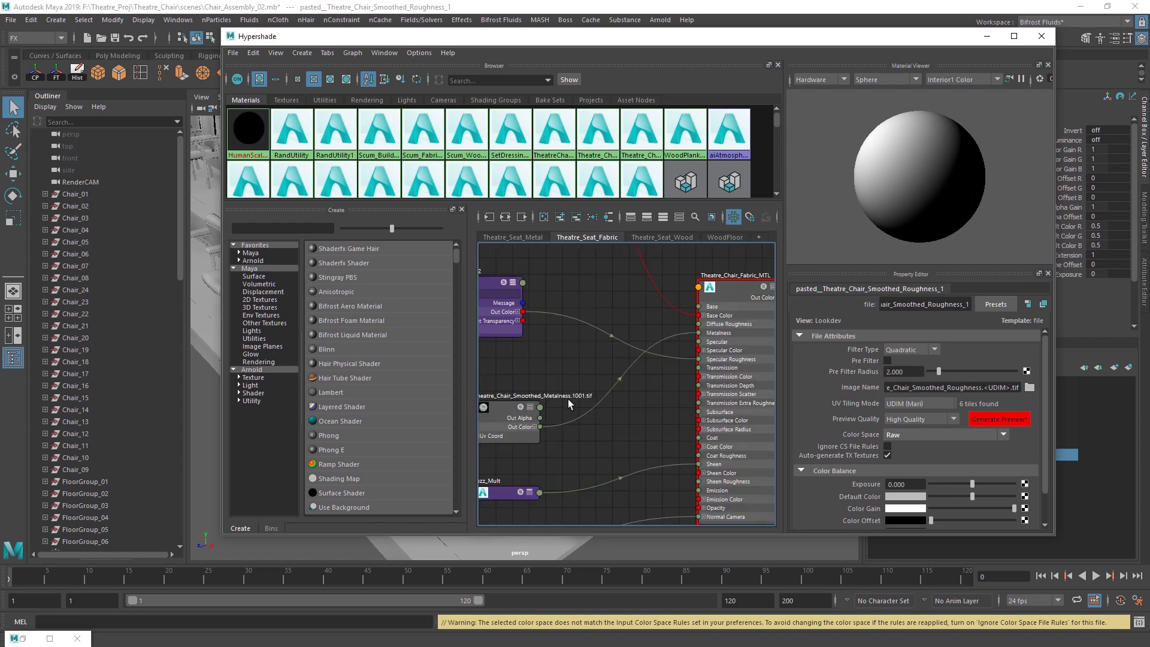
{"action": "middle_click_drag", "start_coordinate": [611, 442], "coordinate": [824, 427], "text": "alt"}
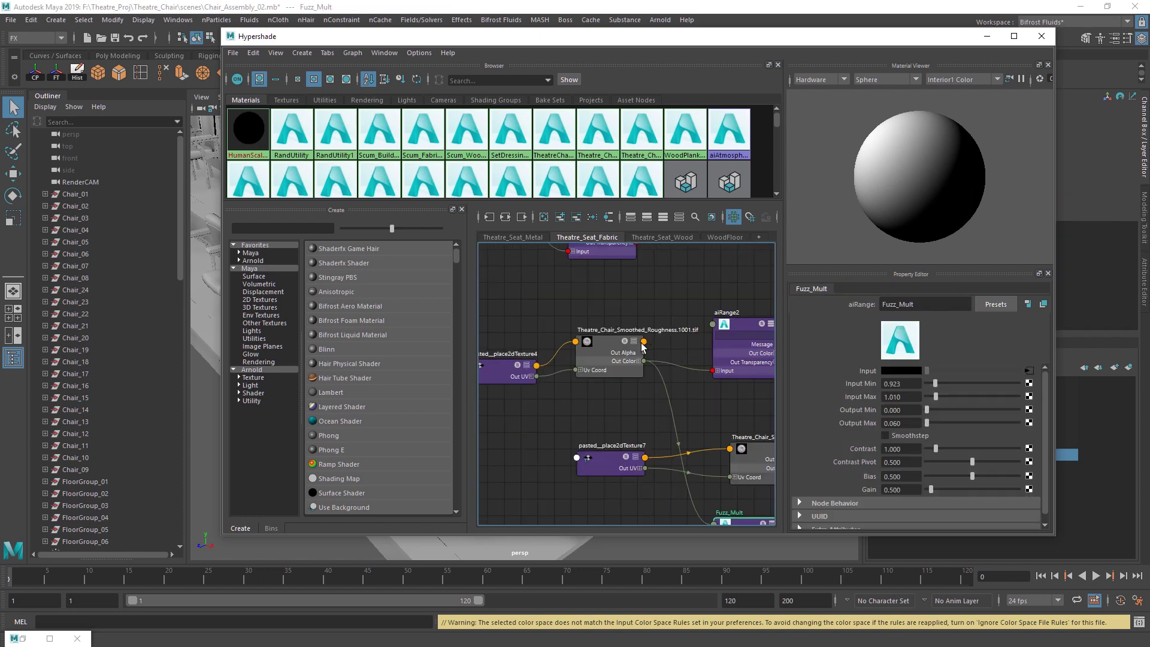
{"action": "middle_click_drag", "start_coordinate": [661, 365], "coordinate": [538, 264], "text": "alt"}
{"action": "middle_click_drag", "start_coordinate": [706, 357], "coordinate": [557, 382], "text": "alt"}
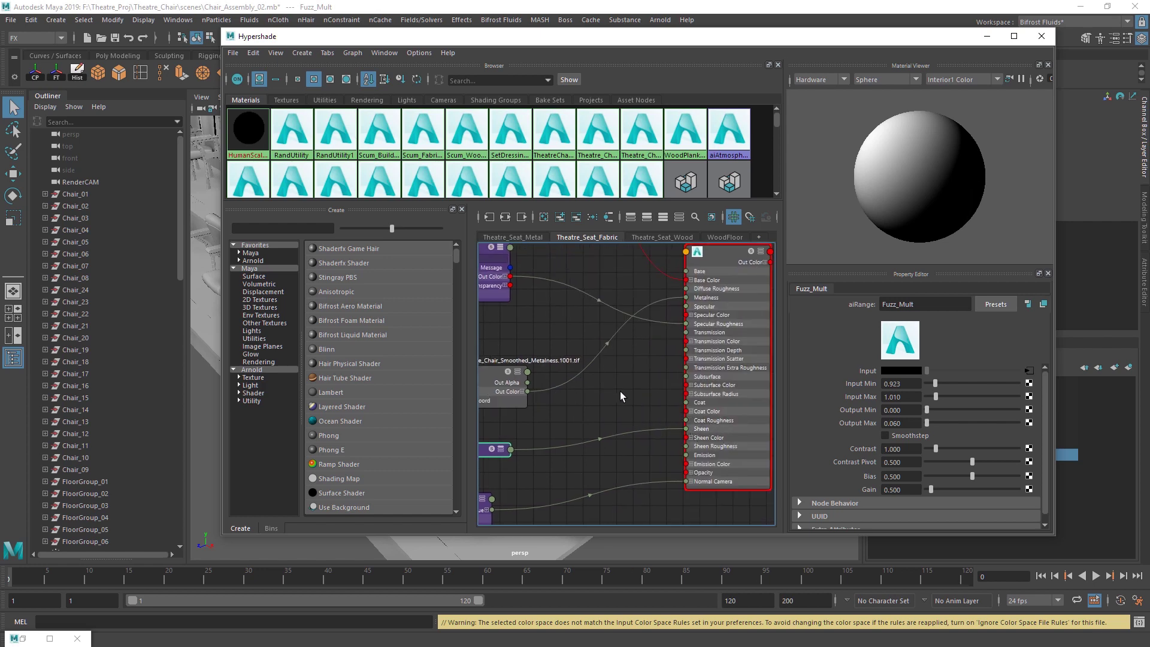
Step: Inspect the height texture, Fabric_Height_Remap and aiBump2d1 nodes that feed the fabric material's Normal Camera input
{"action": "middle_click_drag", "start_coordinate": [626, 342], "coordinate": [822, 417], "text": "alt"}
{"action": "middle_click_drag", "start_coordinate": [664, 478], "coordinate": [590, 431], "text": "alt"}
{"action": "key", "text": "3"}
{"action": "scroll", "coordinate": [520, 440], "scroll_direction": "down", "scroll_amount": 1}
{"action": "middle_click_drag", "start_coordinate": [520, 440], "coordinate": [818, 251], "text": "alt"}
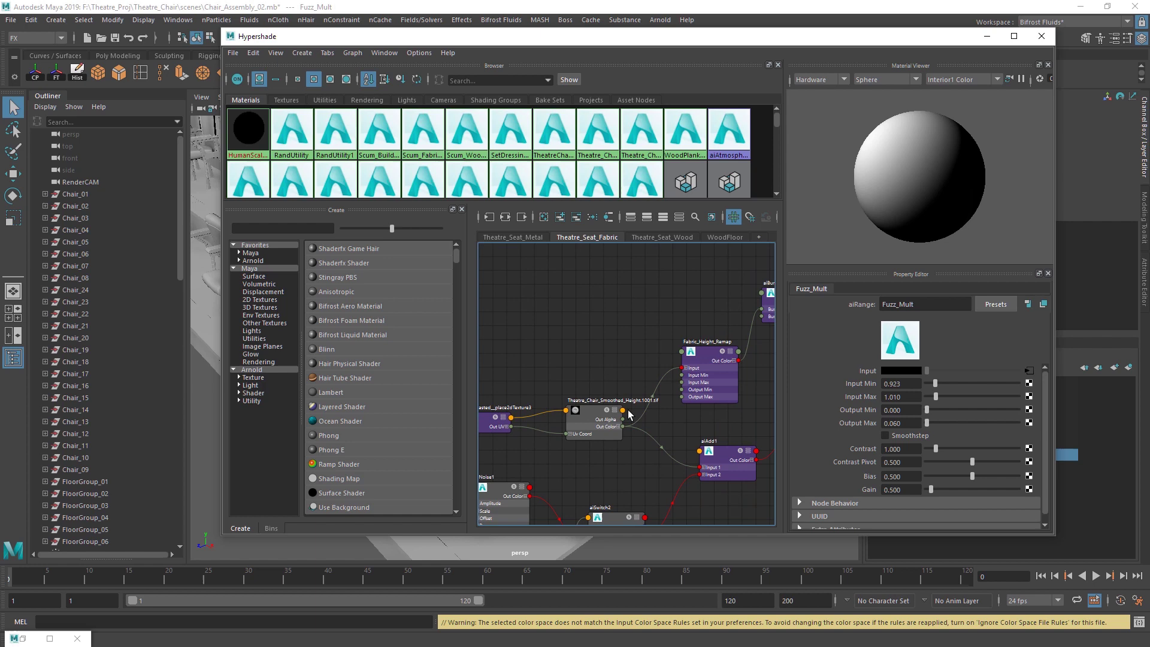
{"action": "left_click", "coordinate": [596, 421]}
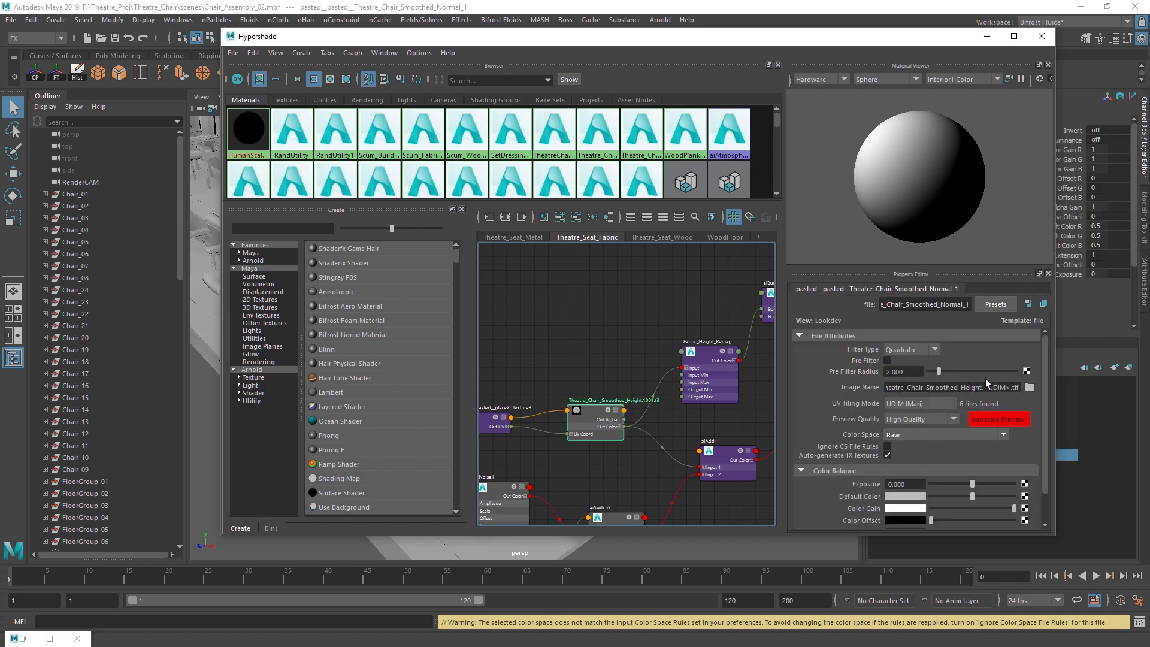
{"action": "middle_click_drag", "start_coordinate": [704, 386], "coordinate": [624, 430], "text": "alt"}
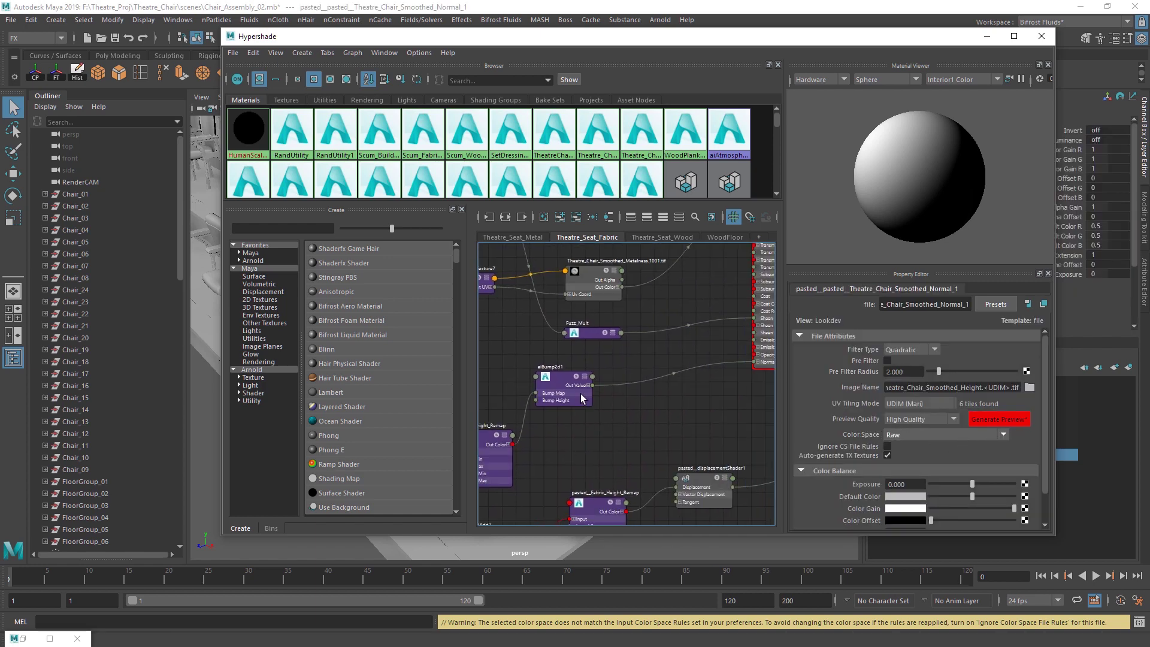
{"action": "left_click", "coordinate": [566, 376]}
{"action": "middle_click_drag", "start_coordinate": [769, 377], "coordinate": [692, 387], "text": "alt"}
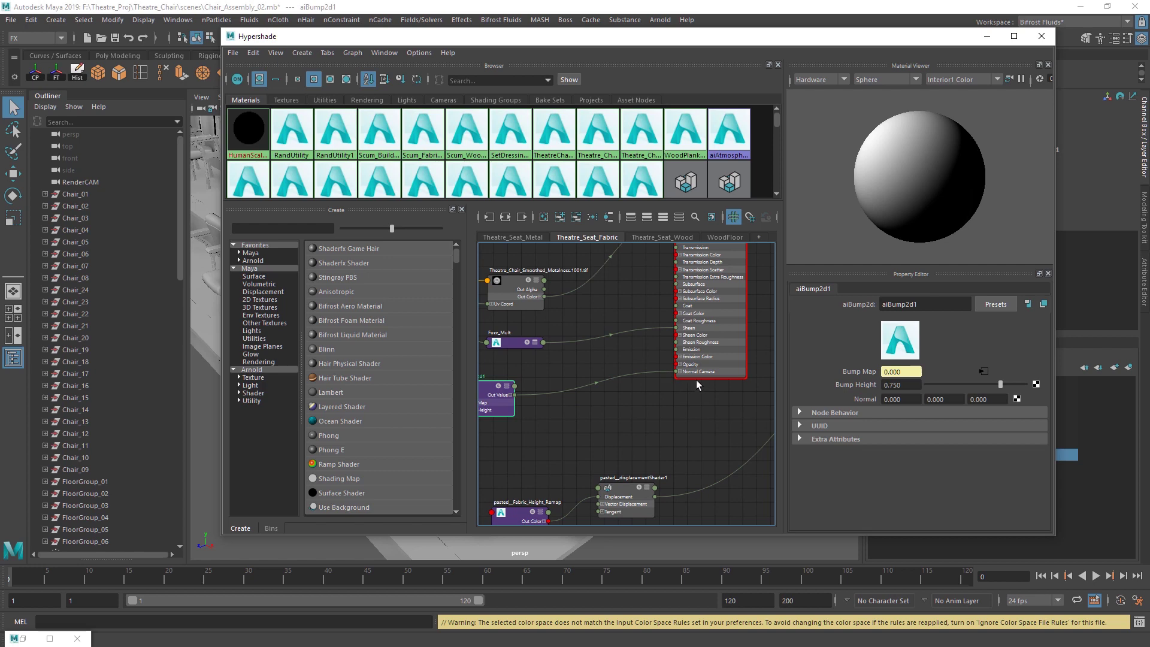
Step: Examine the noise nodes, aiSwitch2 and height texture that feed the fabric displacement network
{"action": "middle_click_drag", "start_coordinate": [509, 491], "coordinate": [675, 322], "text": "alt"}
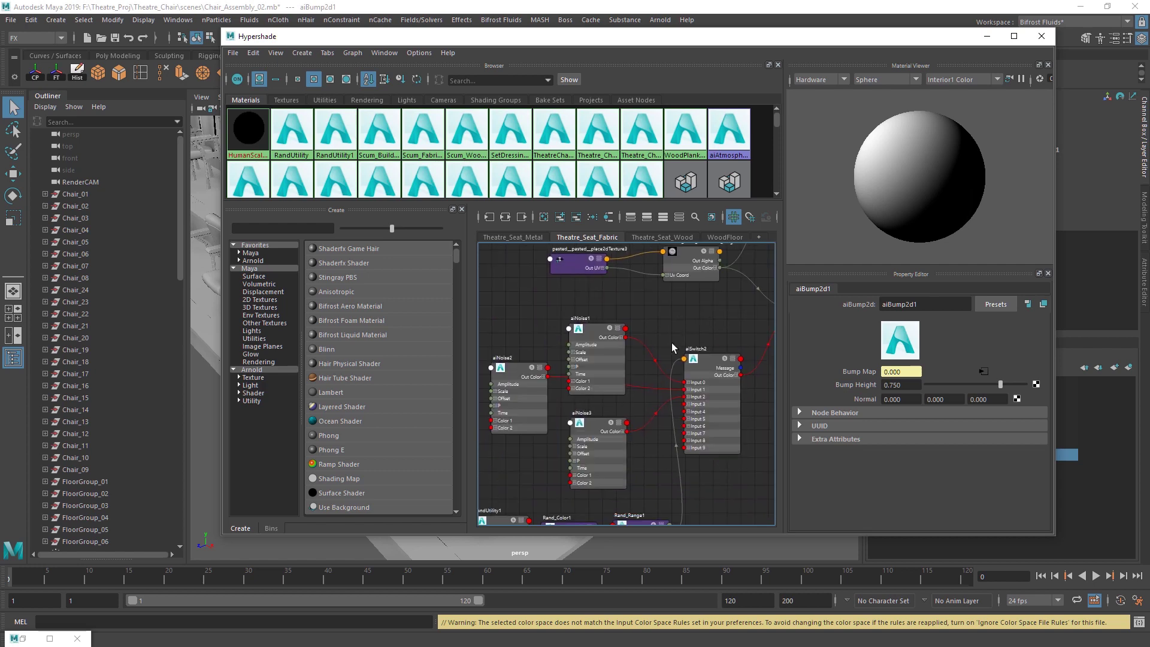
{"action": "right_click_drag", "start_coordinate": [674, 336], "coordinate": [589, 351], "text": "alt"}
{"action": "middle_click_drag", "start_coordinate": [770, 327], "coordinate": [621, 398], "text": "alt"}
{"action": "middle_click_drag", "start_coordinate": [544, 413], "coordinate": [728, 281], "text": "alt"}
{"action": "middle_click_drag", "start_coordinate": [625, 364], "coordinate": [585, 411], "text": "alt"}
{"action": "right_click_drag", "start_coordinate": [584, 404], "coordinate": [627, 365], "text": "alt"}
{"action": "middle_click_drag", "start_coordinate": [705, 296], "coordinate": [558, 446], "text": "alt"}
{"action": "left_click", "coordinate": [558, 356]}
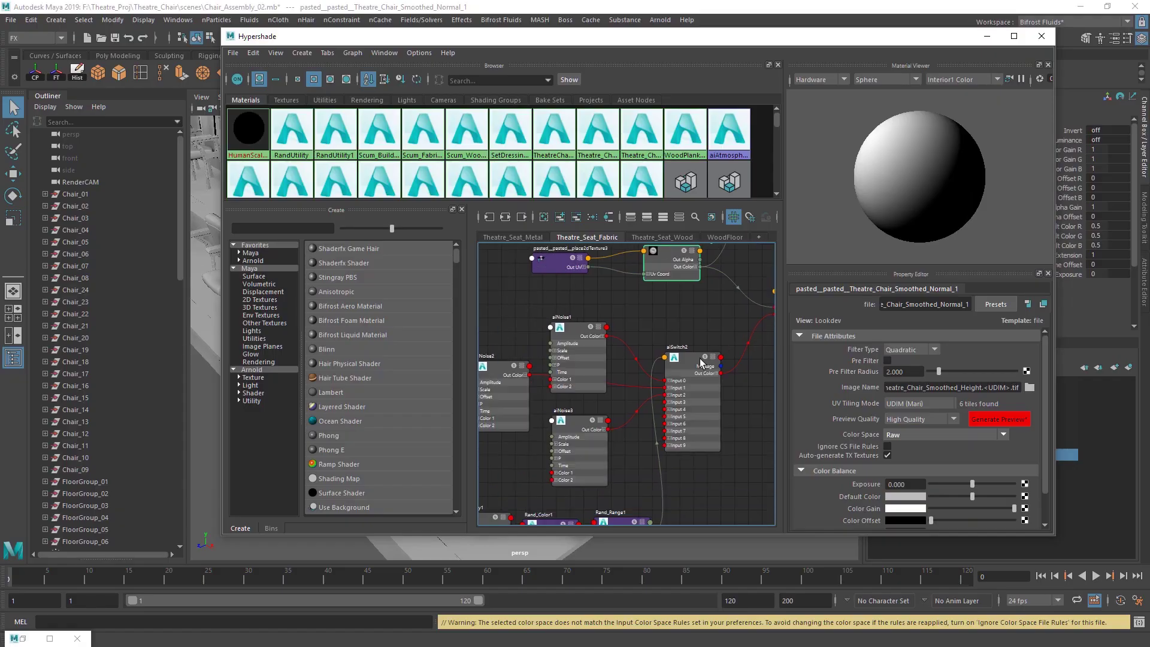
Step: Rearrange the aiNoise1 and aiNoise3 nodes into a column with aiNoise2 beside the aiSwitch2 node
{"action": "middle_click_drag", "start_coordinate": [482, 386], "coordinate": [567, 360], "text": "alt"}
{"action": "middle_click_drag", "start_coordinate": [663, 298], "coordinate": [615, 383], "text": "alt"}
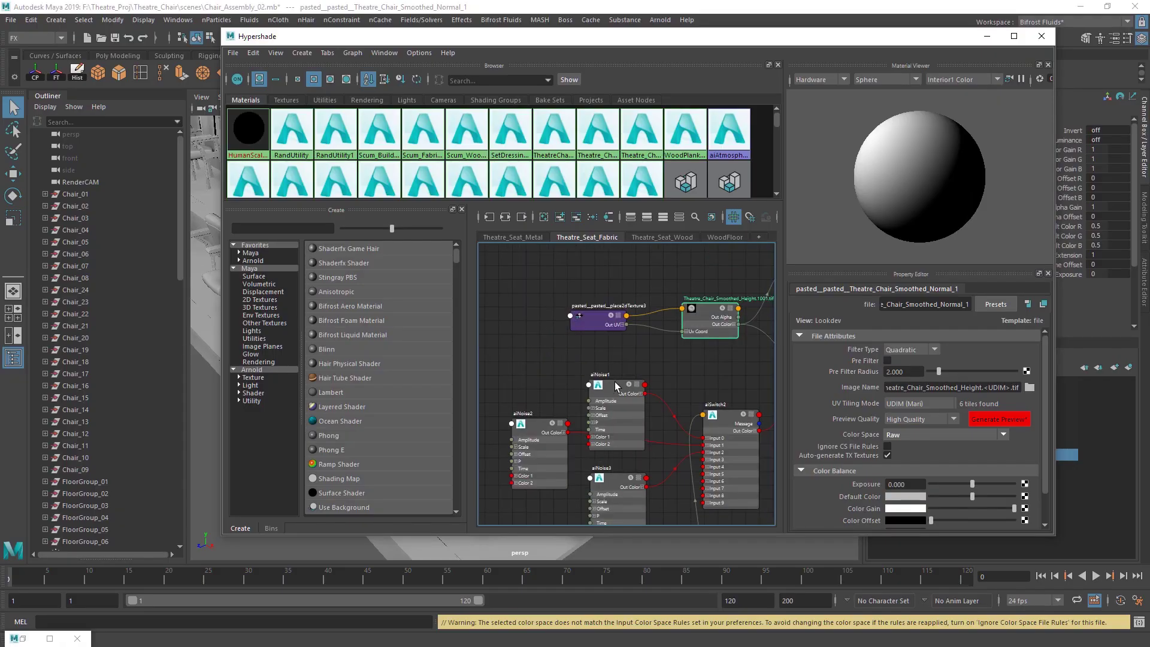
{"action": "left_click_drag", "start_coordinate": [615, 384], "coordinate": [541, 344]}
{"action": "middle_click_drag", "start_coordinate": [604, 473], "coordinate": [635, 376], "text": "alt"}
{"action": "left_click_drag", "start_coordinate": [637, 380], "coordinate": [565, 413]}
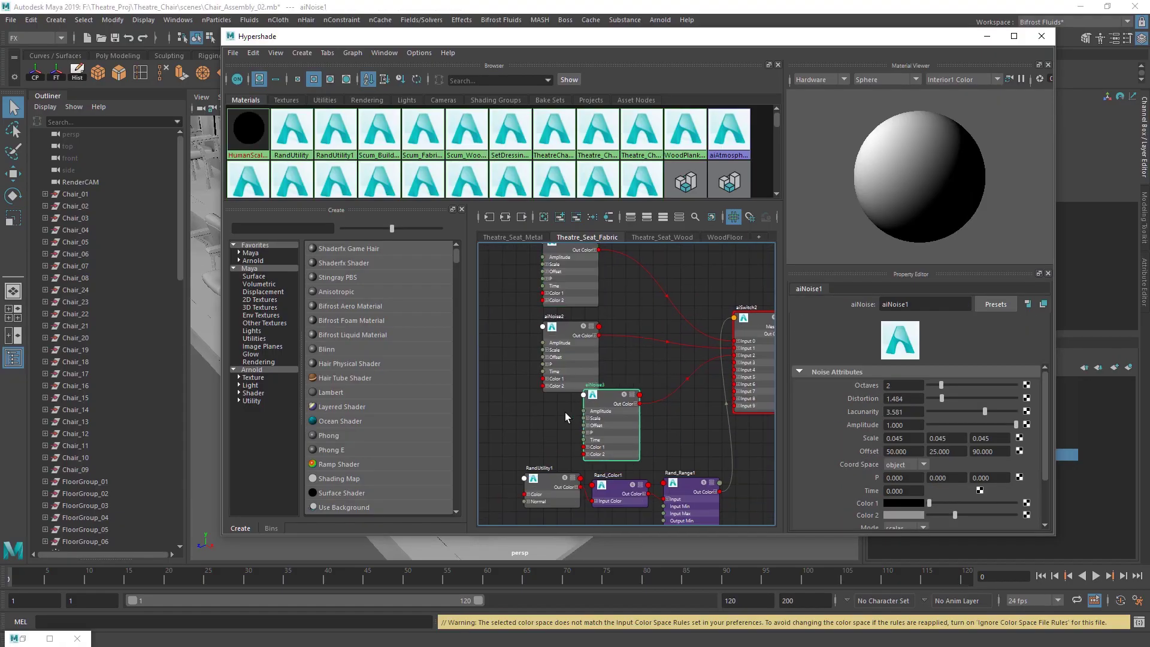
Step: Move RandUtility1, Rand_Color1 and Rand_Range1 together below the aiNoise column and select the three aiNoise nodes
{"action": "left_click_drag", "start_coordinate": [565, 413], "coordinate": [570, 413]}
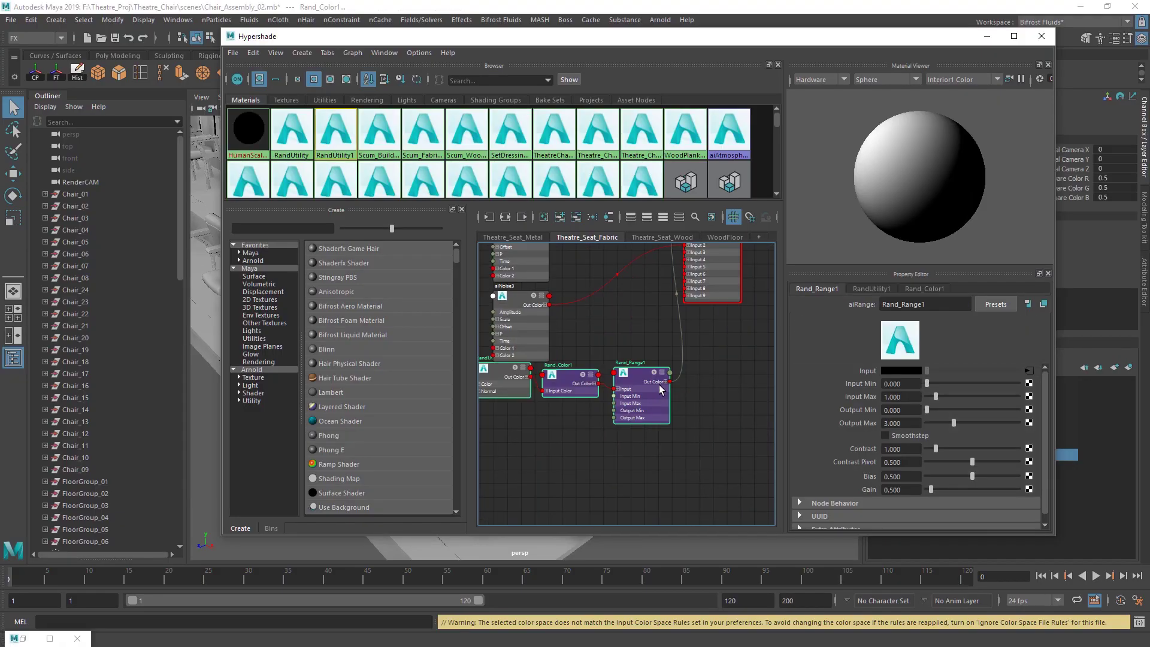
{"action": "left_click_drag", "start_coordinate": [661, 390], "coordinate": [658, 434]}
{"action": "middle_click_drag", "start_coordinate": [665, 324], "coordinate": [645, 453], "text": "alt"}
{"action": "left_click_drag", "start_coordinate": [651, 339], "coordinate": [668, 323]}
{"action": "middle_click_drag", "start_coordinate": [527, 357], "coordinate": [637, 369], "text": "alt"}
{"action": "left_click_drag", "start_coordinate": [509, 322], "coordinate": [578, 457]}
{"action": "middle_click_drag", "start_coordinate": [759, 309], "coordinate": [618, 363], "text": "alt"}
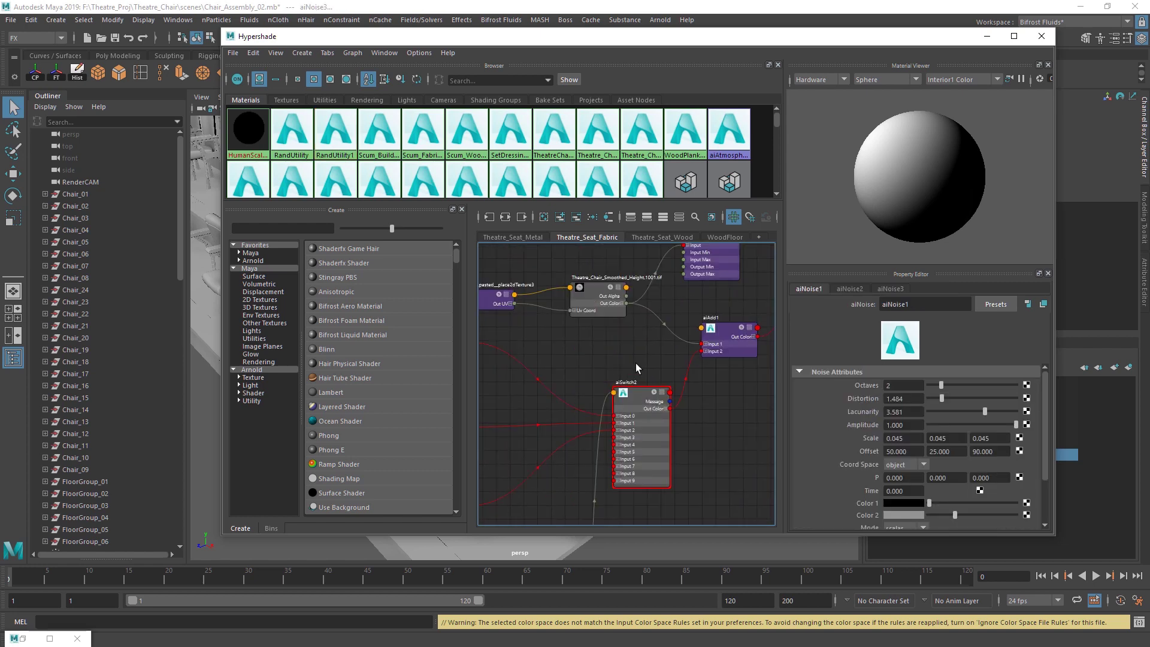
Step: Spread RandUtility1, Rand_Color1 and Rand_Range1 into a row beneath the aiNoise3 node
{"action": "left_click", "coordinate": [636, 363]}
{"action": "right_click_drag", "start_coordinate": [701, 270], "coordinate": [718, 382], "text": "alt"}
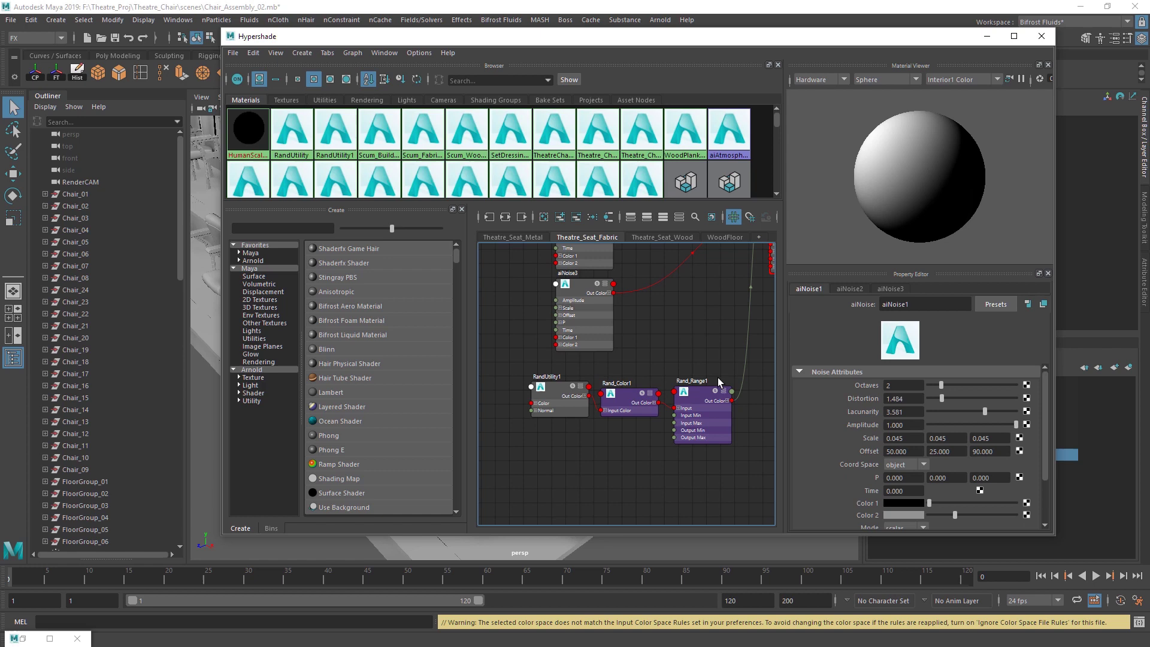
{"action": "left_click_drag", "start_coordinate": [624, 394], "coordinate": [612, 393]}
{"action": "left_click_drag", "start_coordinate": [583, 390], "coordinate": [535, 389]}
{"action": "left_click_drag", "start_coordinate": [629, 401], "coordinate": [620, 402]}
{"action": "left_click_drag", "start_coordinate": [698, 396], "coordinate": [675, 390]}
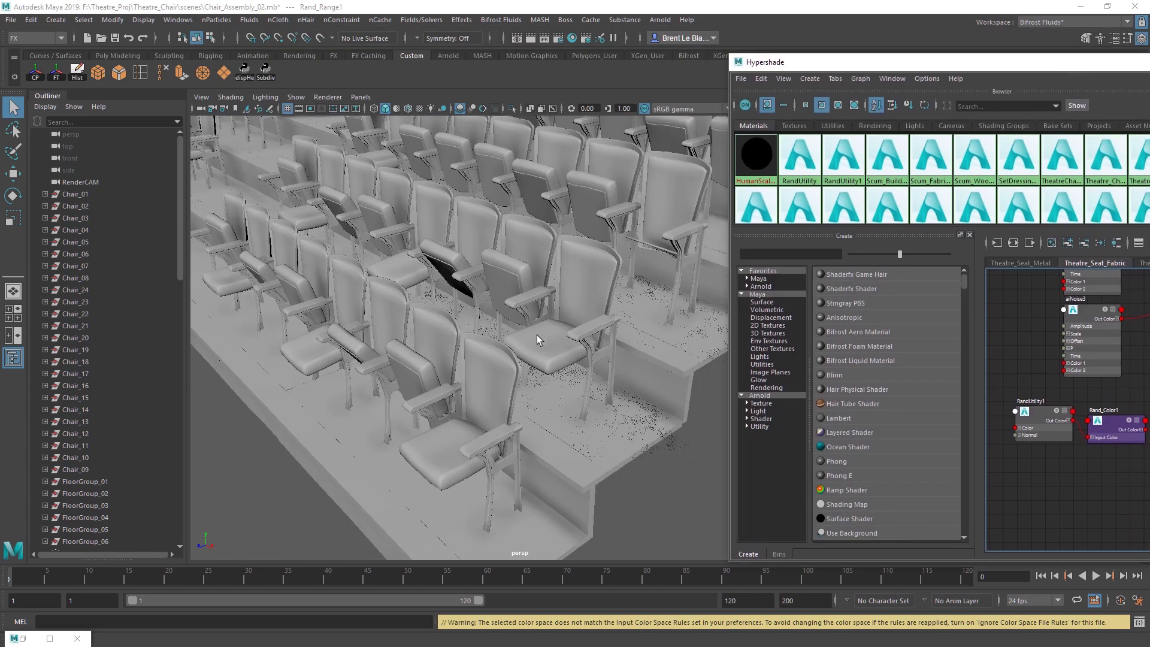
Step: Select individual backs, seats and armrests of several theatre chairs in the scene to inspect the separate chair pieces
{"action": "left_click", "coordinate": [537, 340]}
{"action": "left_click", "coordinate": [595, 286]}
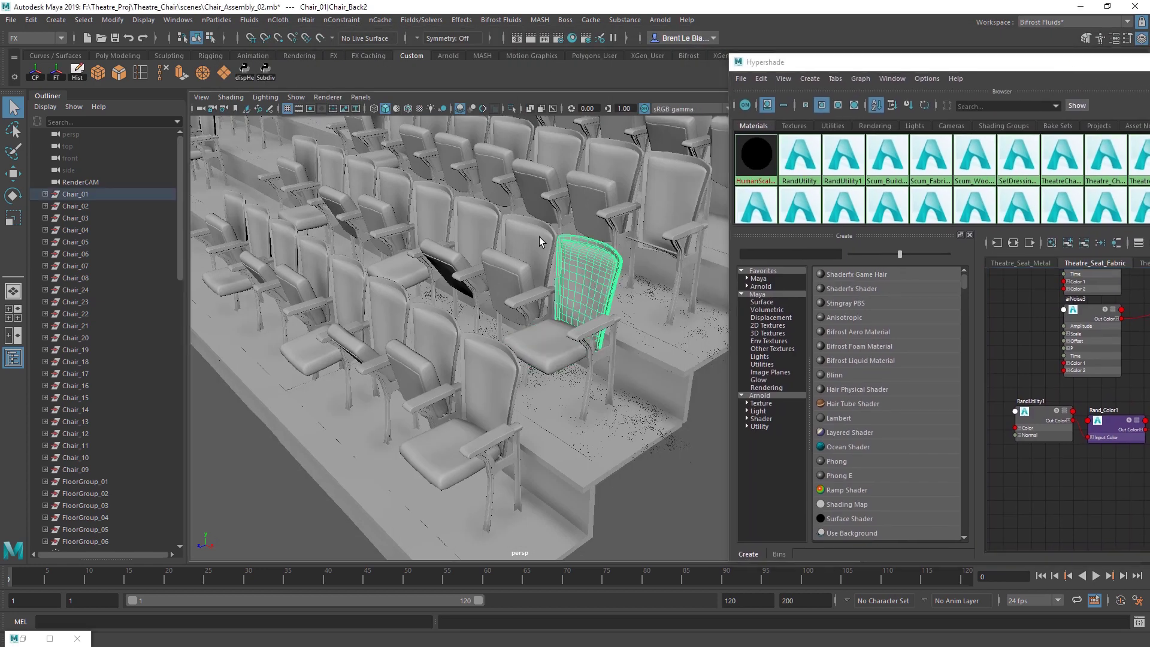
{"action": "left_click", "coordinate": [533, 253]}
{"action": "left_click", "coordinate": [595, 337]}
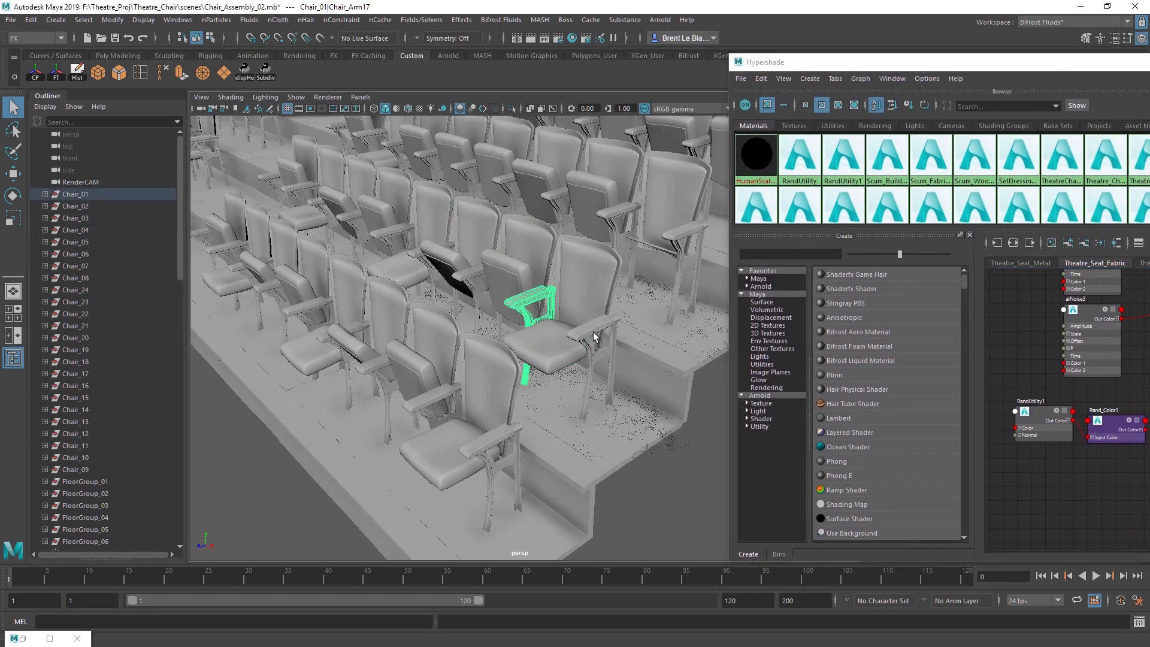
{"action": "left_click", "coordinate": [594, 333]}
{"action": "left_click", "coordinate": [502, 436]}
{"action": "left_click", "coordinate": [486, 396]}
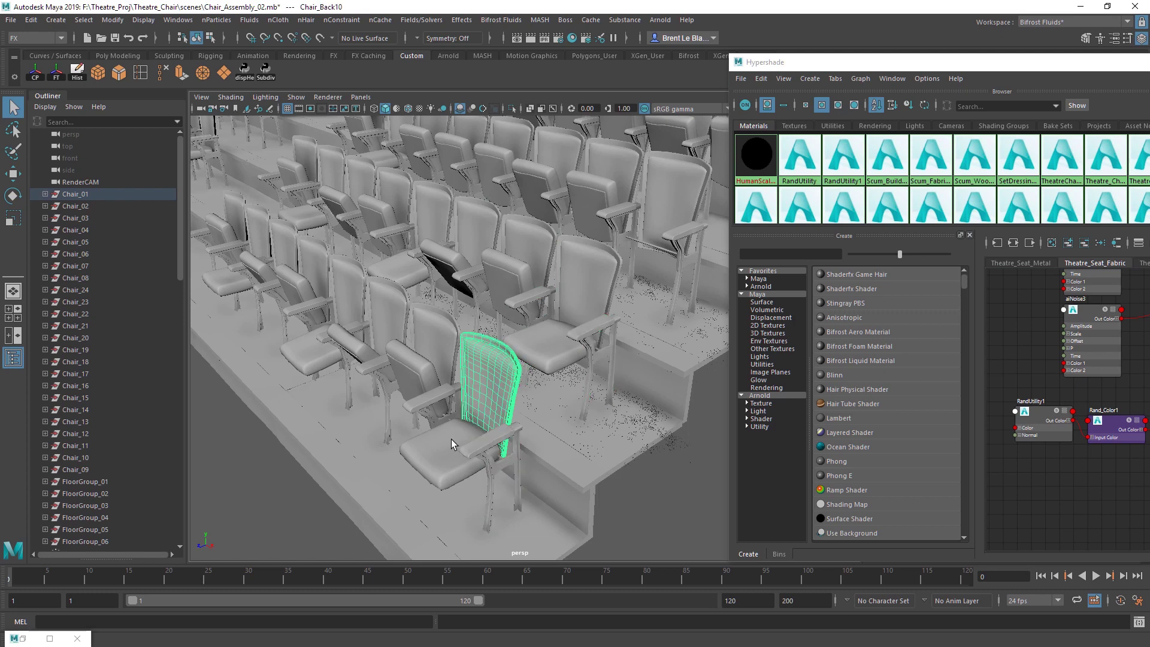
{"action": "left_click", "coordinate": [450, 440]}
{"action": "left_click", "coordinate": [437, 396]}
{"action": "left_click", "coordinate": [422, 370]}
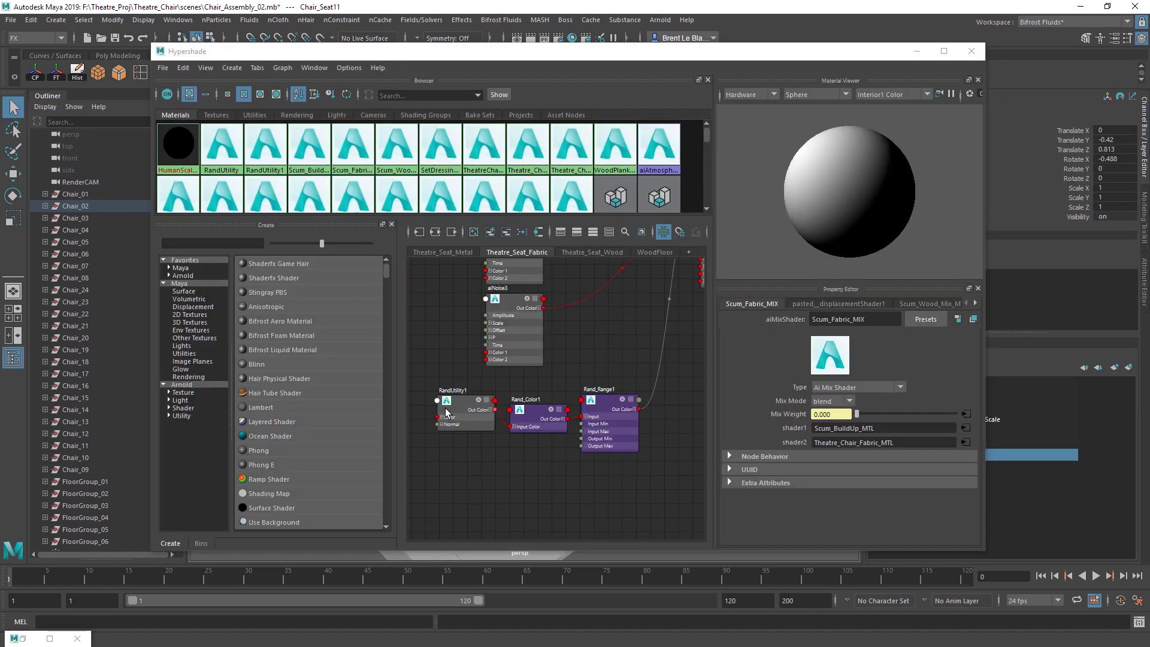
Step: Inspect RandUtility1's shade and color mode settings and the Random attributes of the Rand_Color1 node
{"action": "left_click", "coordinate": [446, 411]}
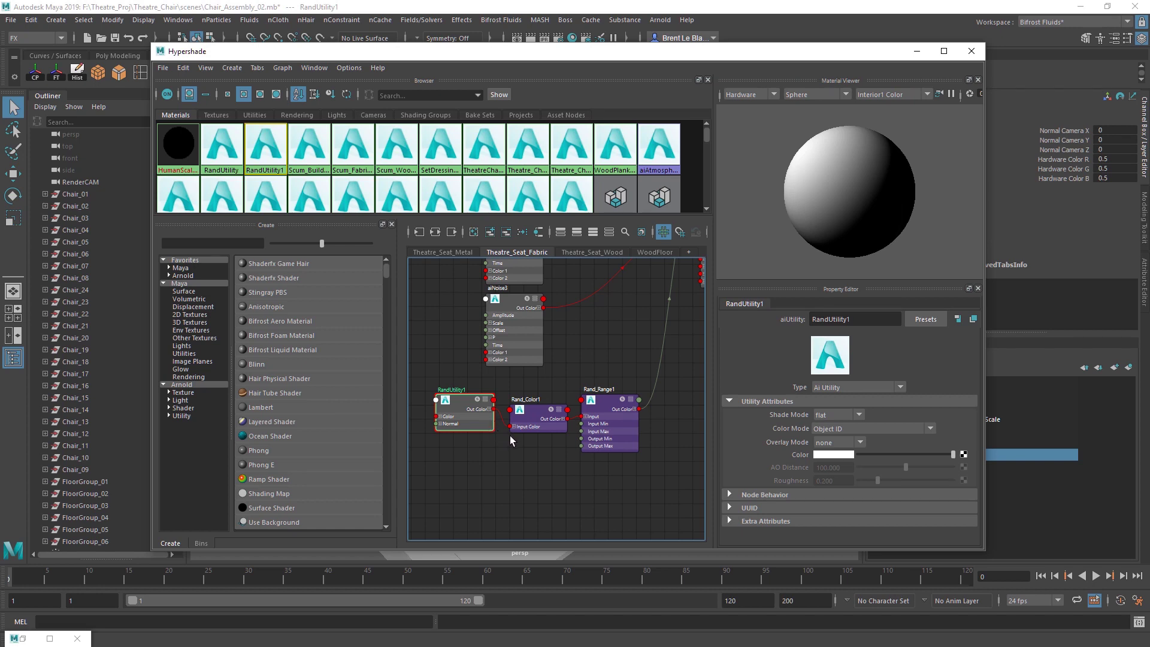
{"action": "left_click_drag", "start_coordinate": [461, 401], "coordinate": [450, 400]}
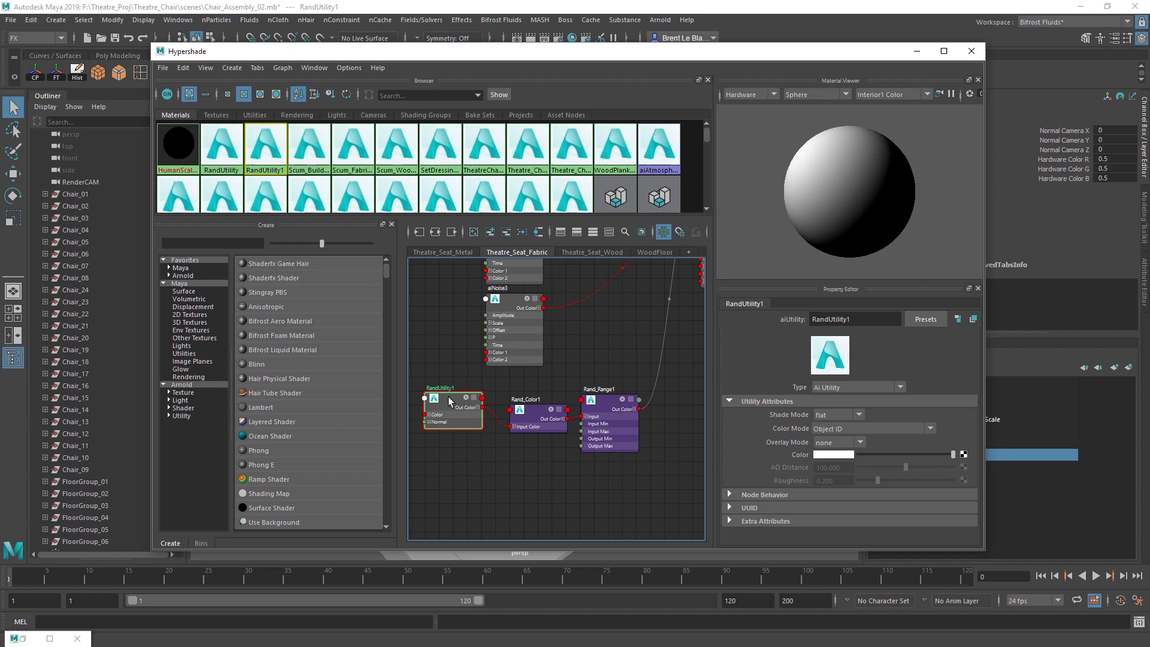
{"action": "left_click_drag", "start_coordinate": [448, 401], "coordinate": [443, 404]}
{"action": "middle_click_drag", "start_coordinate": [444, 404], "coordinate": [518, 418], "text": "alt"}
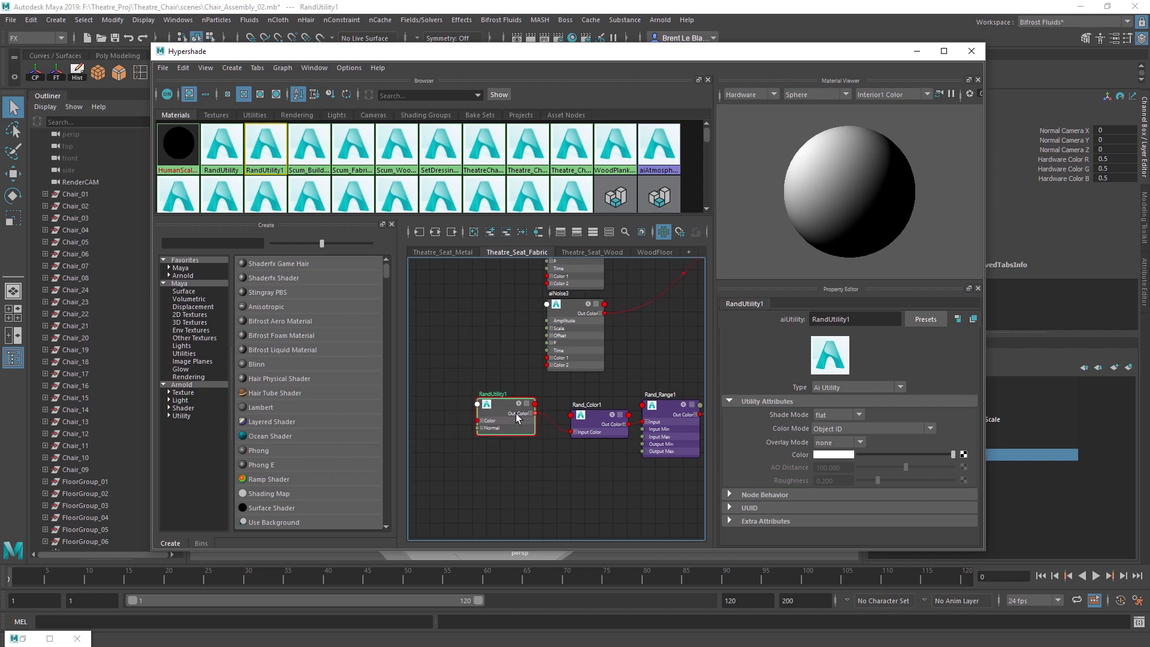
{"action": "left_click_drag", "start_coordinate": [518, 422], "coordinate": [508, 423]}
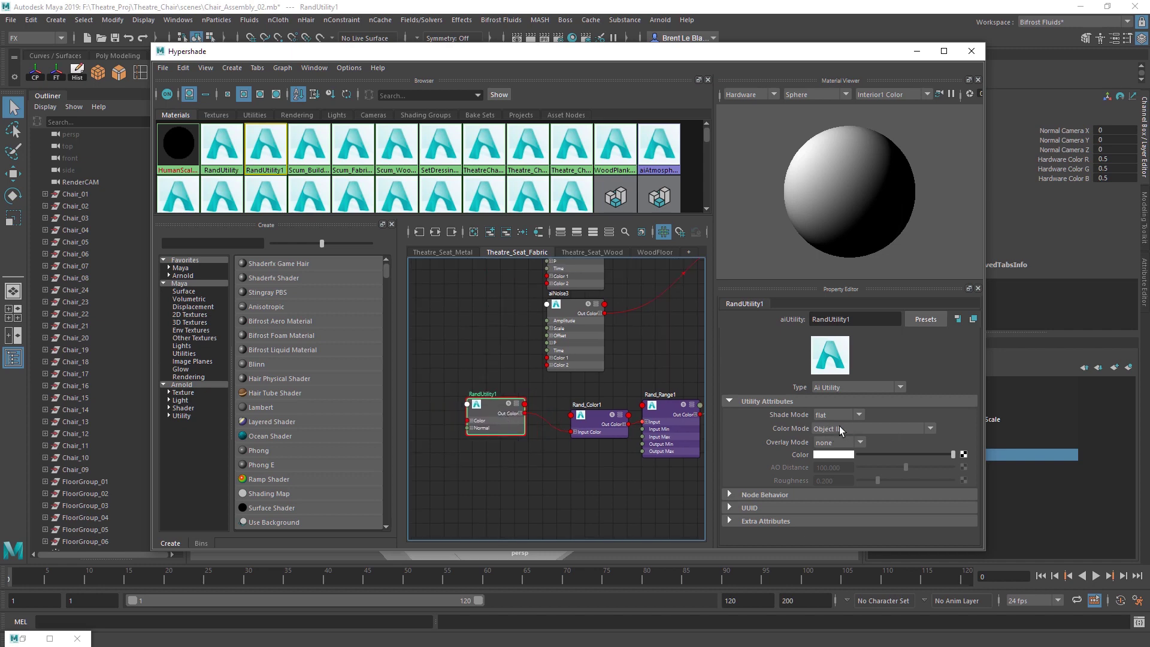
{"action": "left_click_drag", "start_coordinate": [591, 416], "coordinate": [564, 412]}
{"action": "left_click", "coordinate": [494, 404]}
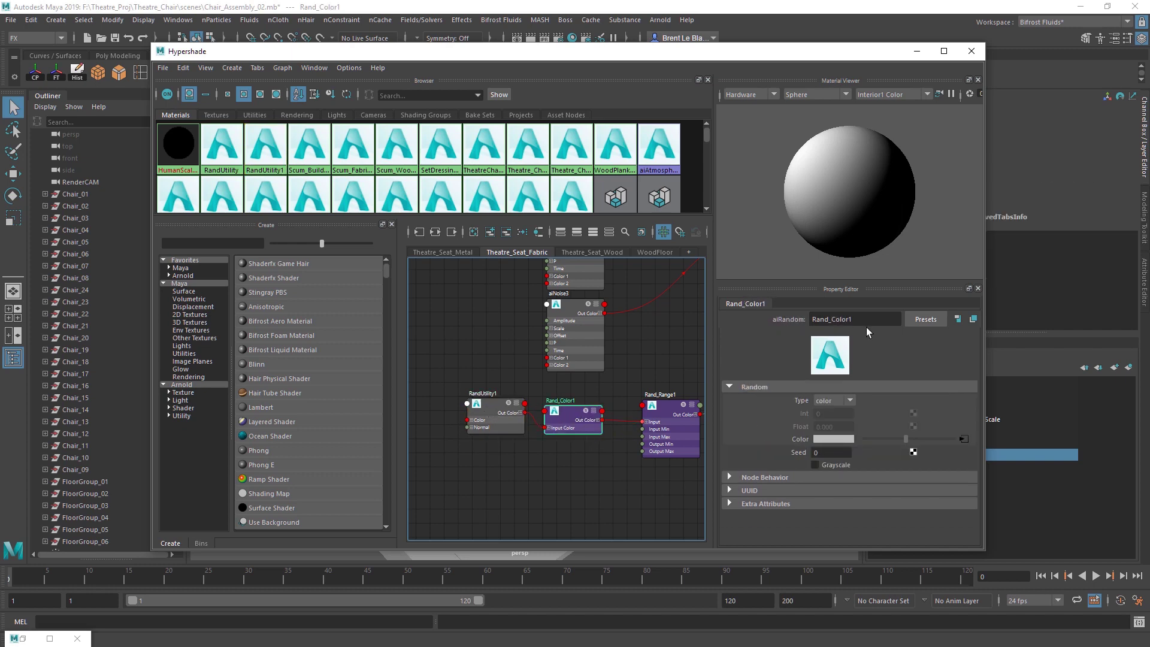
{"action": "left_click", "coordinate": [542, 484]}
{"action": "key", "text": "Tab"}
{"action": "type", "text": "airand"}
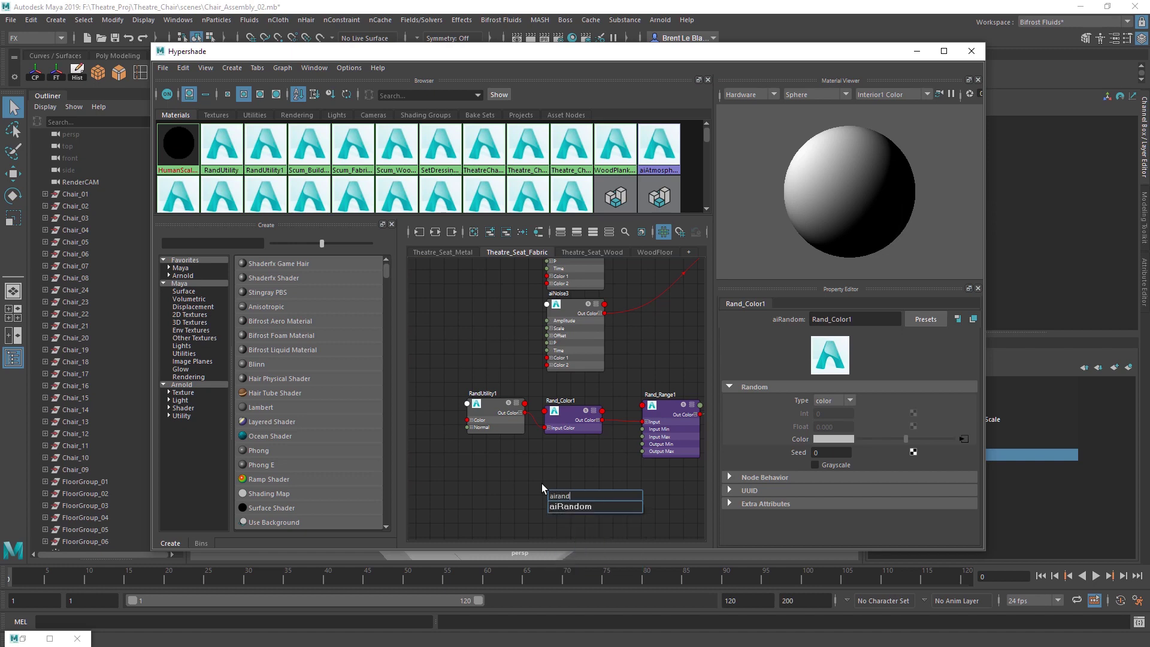
{"action": "key", "text": "Escape"}
Step: Review Rand_Color1's Type options and adjust the spacing between the RandUtility1, Rand_Color1 and Rand_Range1 nodes
{"action": "left_click", "coordinate": [834, 400]}
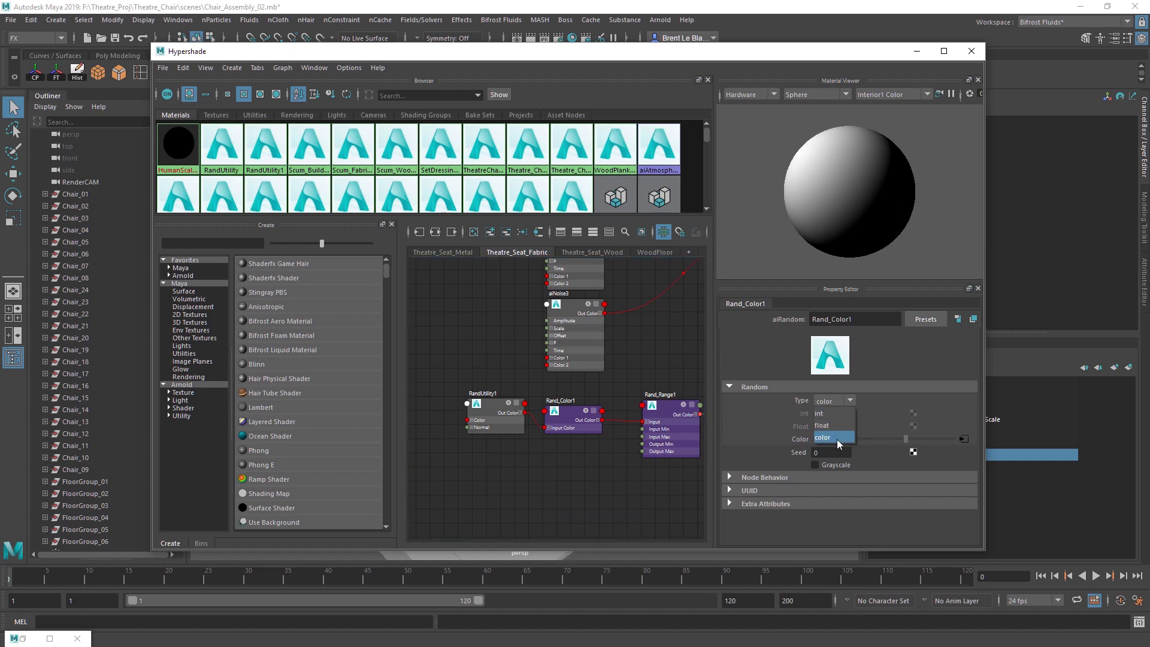
{"action": "mouse_move", "coordinate": [567, 438]}
{"action": "middle_mouse_down", "text": "alt"}
{"action": "mouse_move", "coordinate": [545, 451]}
{"action": "mouse_move", "coordinate": [564, 441]}
{"action": "middle_mouse_up", "text": "alt"}
{"action": "left_click_drag", "start_coordinate": [480, 409], "coordinate": [454, 409]}
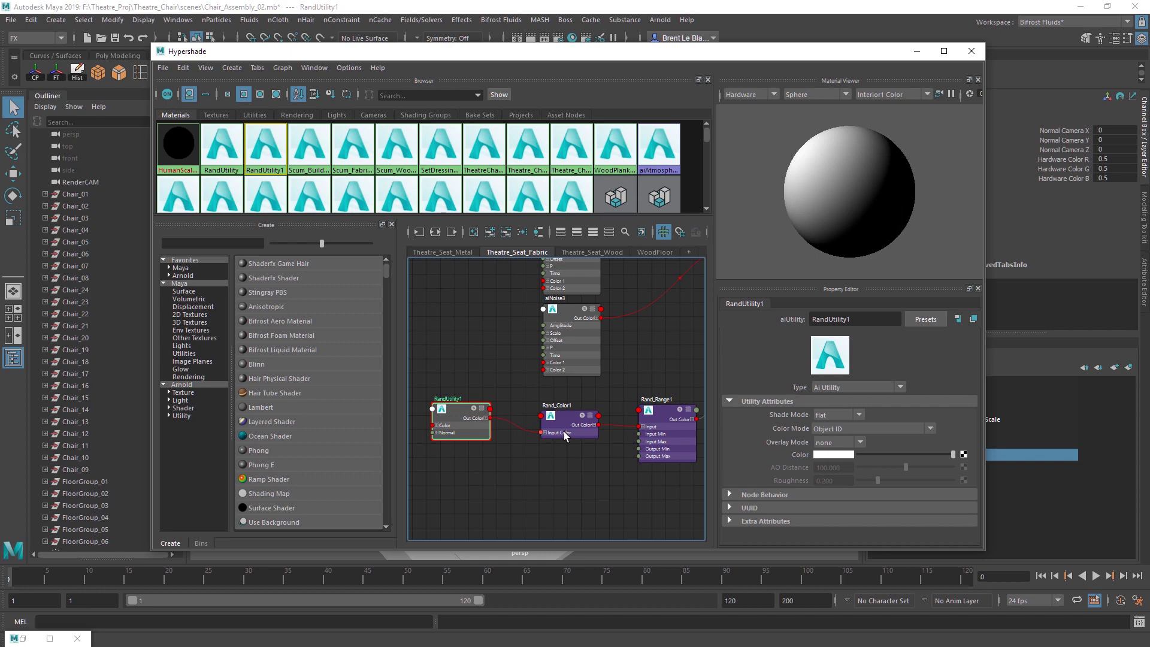
{"action": "left_click_drag", "start_coordinate": [565, 429], "coordinate": [553, 429]}
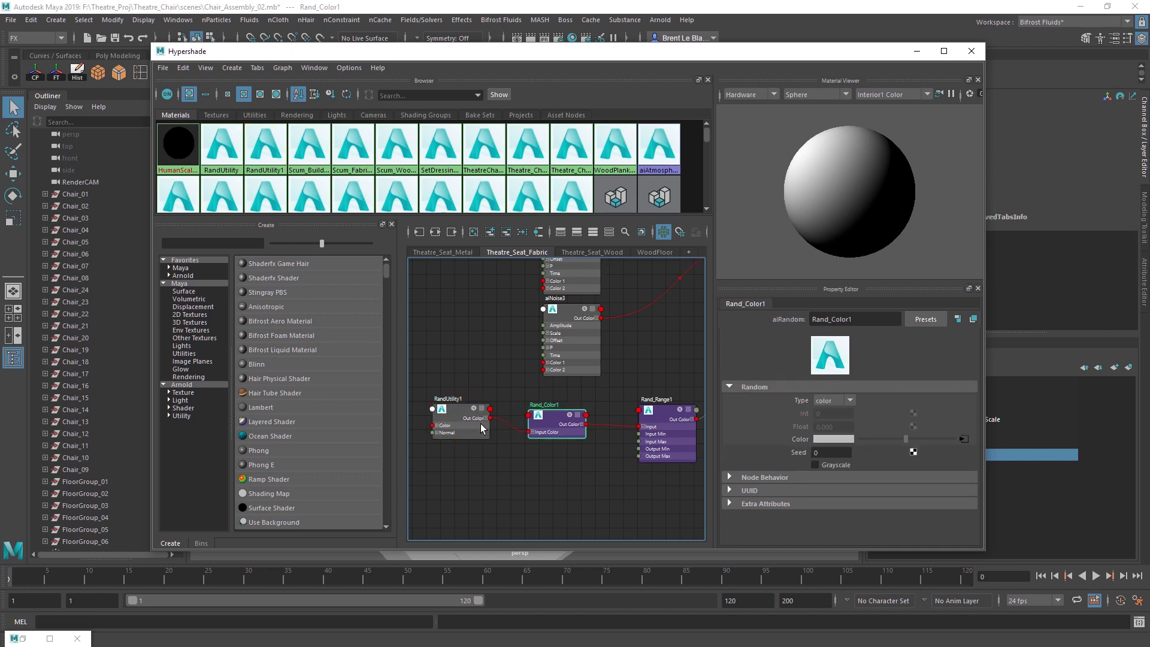
{"action": "left_click_drag", "start_coordinate": [561, 419], "coordinate": [547, 419]}
{"action": "left_click_drag", "start_coordinate": [663, 418], "coordinate": [636, 422]}
{"action": "middle_click_drag", "start_coordinate": [643, 422], "coordinate": [666, 423], "text": "alt"}
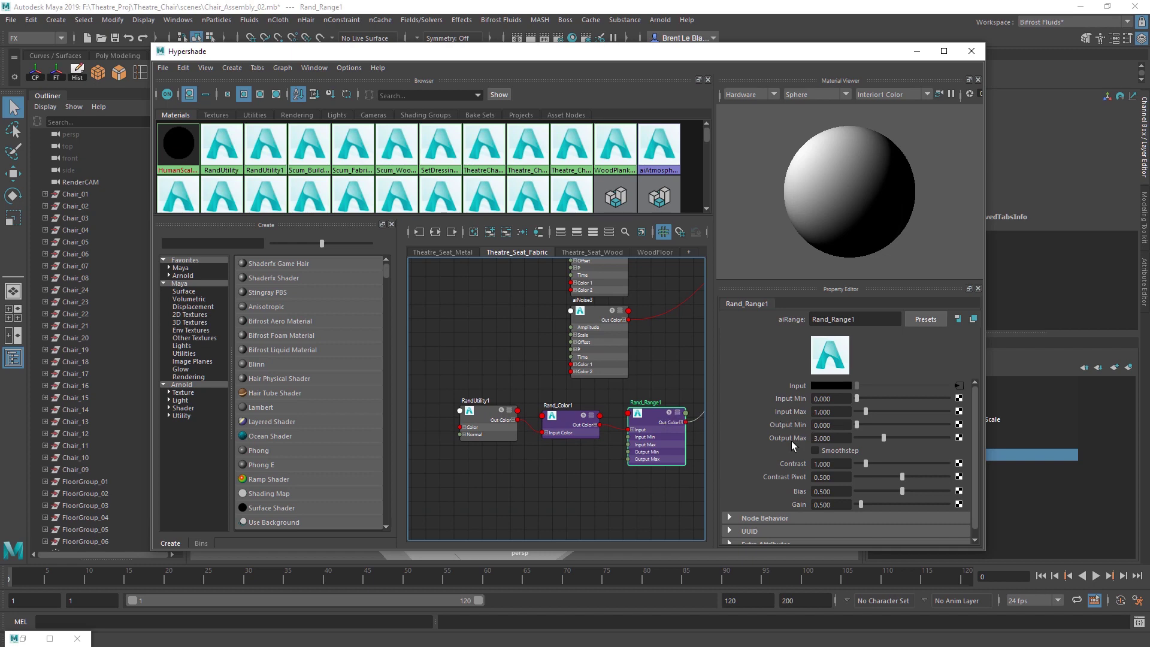
Step: Connect Rand_Range1's Out Color R to the index input of the aiSwitch2 node
{"action": "middle_click_drag", "start_coordinate": [652, 501], "coordinate": [626, 470], "text": "alt"}
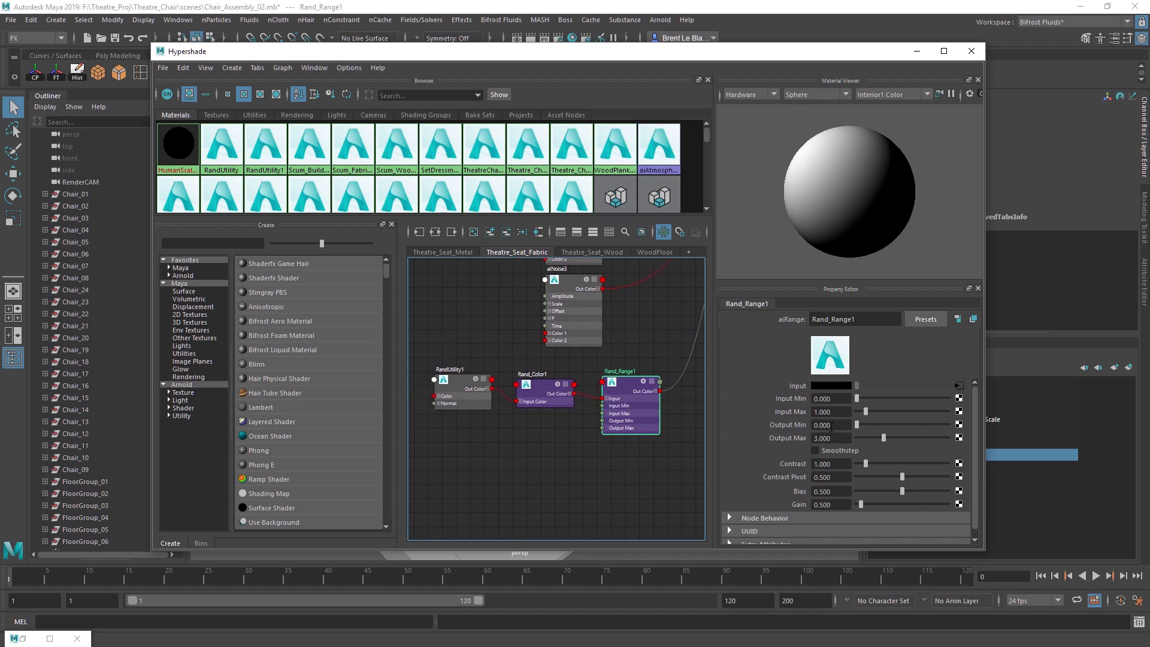
{"action": "middle_click_drag", "start_coordinate": [701, 366], "coordinate": [628, 434], "text": "alt"}
{"action": "mouse_move", "coordinate": [677, 356]}
{"action": "middle_mouse_down", "text": "alt"}
{"action": "mouse_move", "coordinate": [634, 420]}
{"action": "mouse_move", "coordinate": [647, 455]}
{"action": "middle_mouse_up", "text": "alt"}
{"action": "middle_click_drag", "start_coordinate": [532, 357], "coordinate": [580, 360], "text": "alt"}
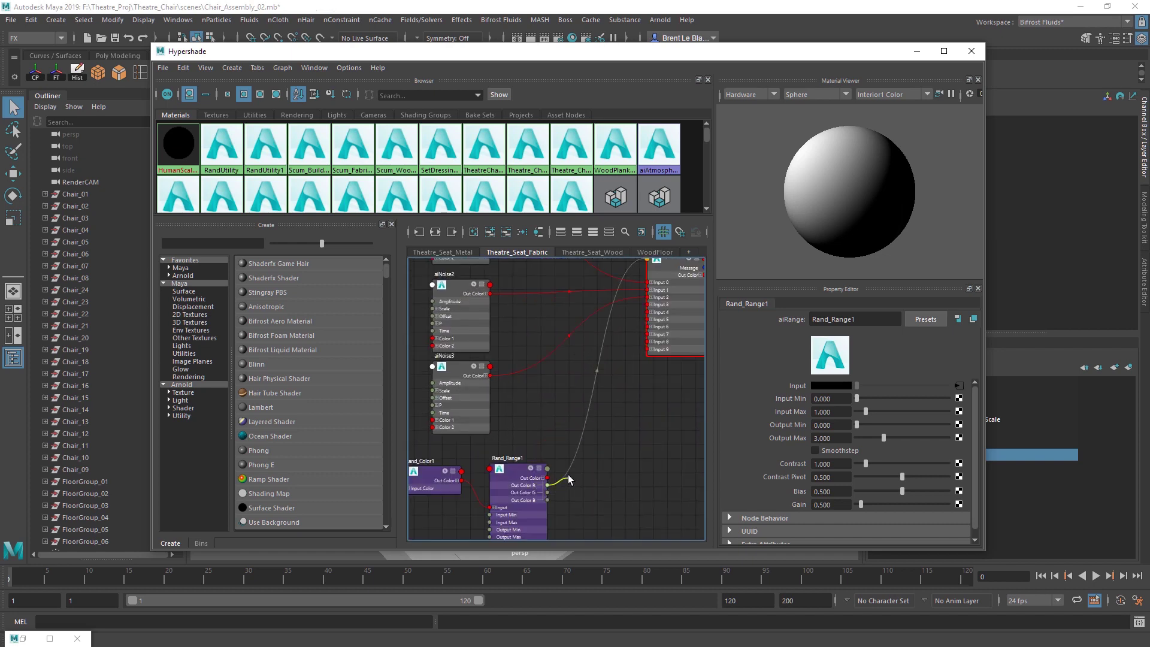
{"action": "middle_click_drag", "start_coordinate": [650, 444], "coordinate": [634, 468], "text": "alt"}
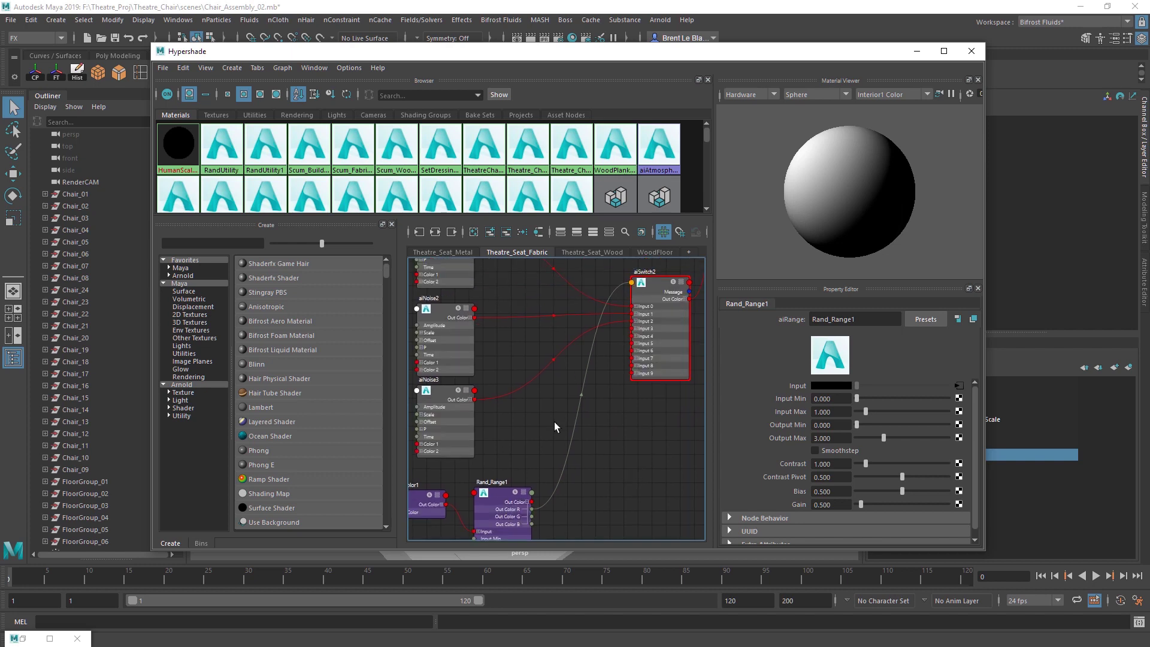
{"action": "left_click_drag", "start_coordinate": [532, 508], "coordinate": [640, 284]}
{"action": "left_click", "coordinate": [666, 308]}
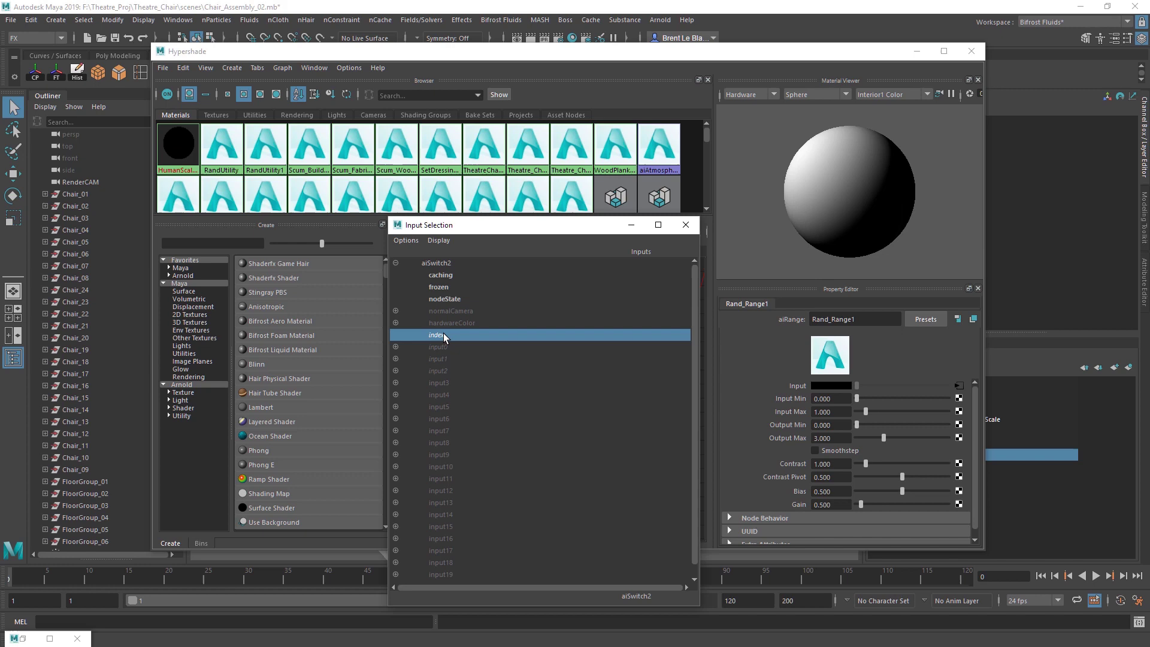
{"action": "left_click", "coordinate": [535, 336]}
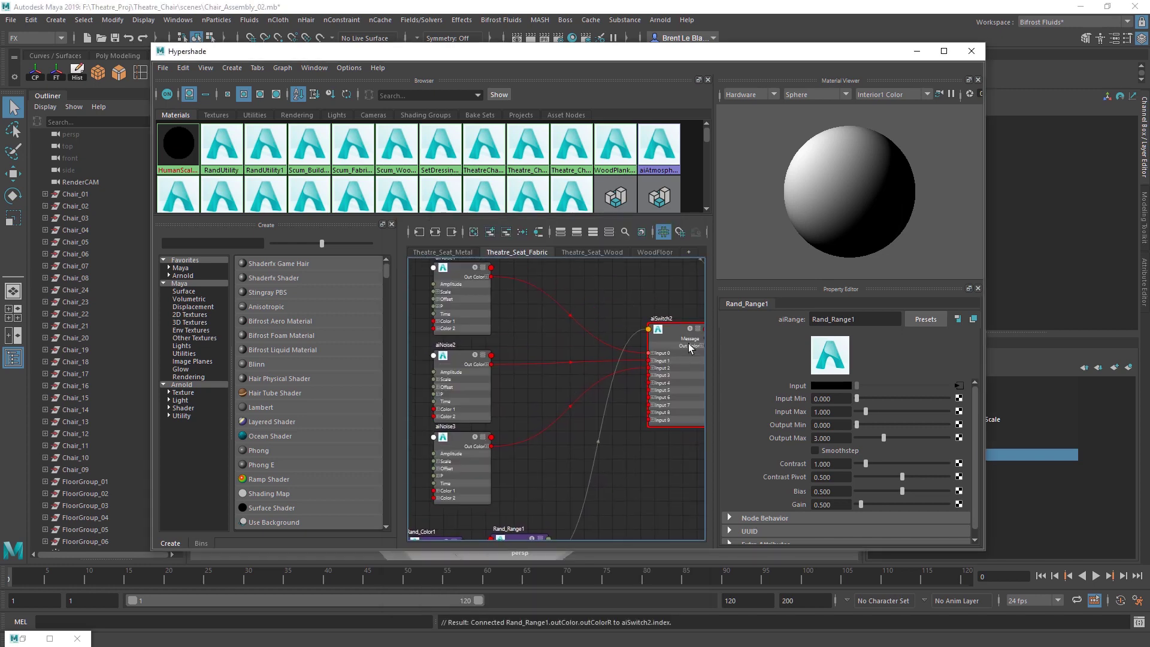
Step: Set the Output Max of Rand_Range1 to 2.999
{"action": "left_click", "coordinate": [677, 337]}
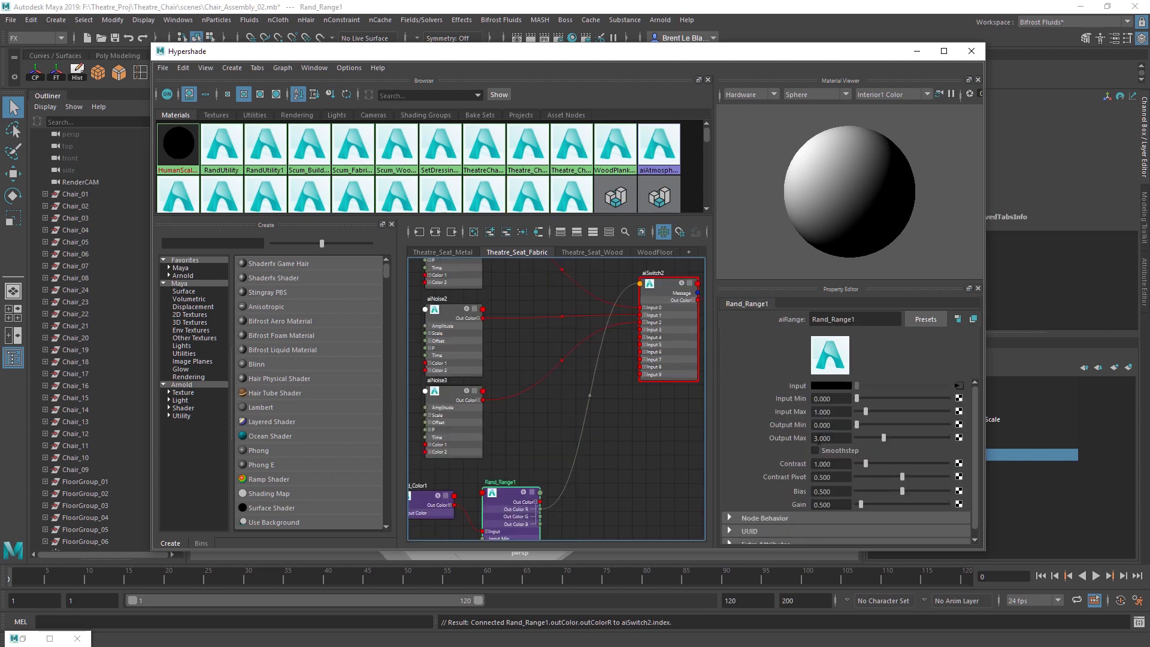
{"action": "left_click_drag", "start_coordinate": [837, 439], "coordinate": [787, 443]}
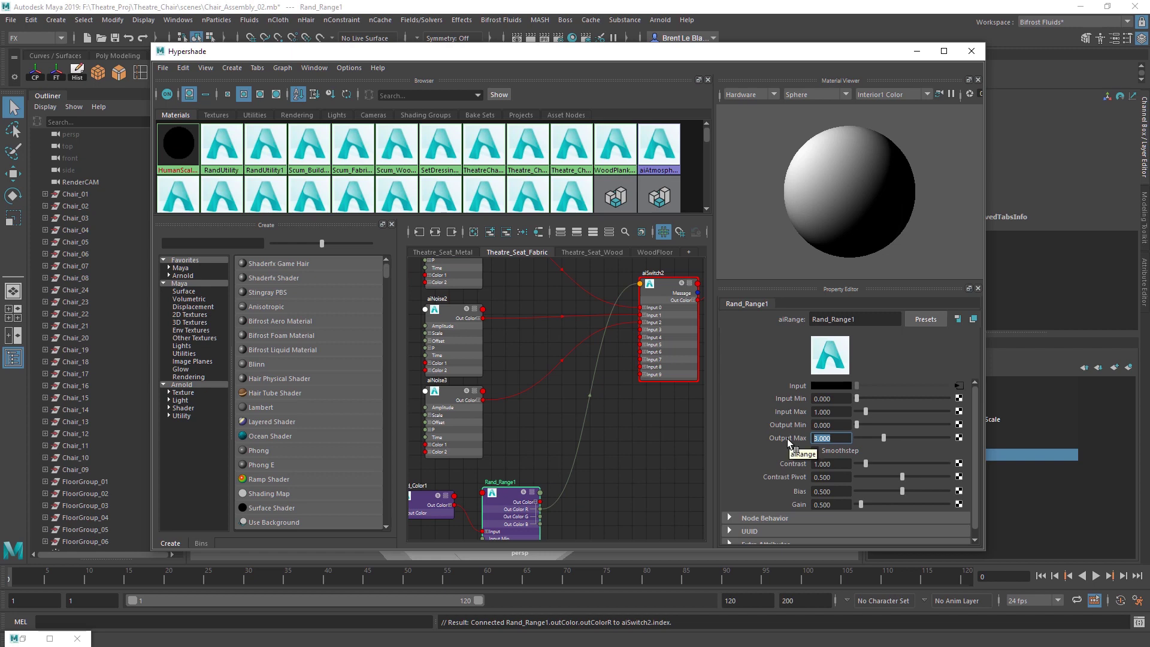
{"action": "type", "text": "2.999"}
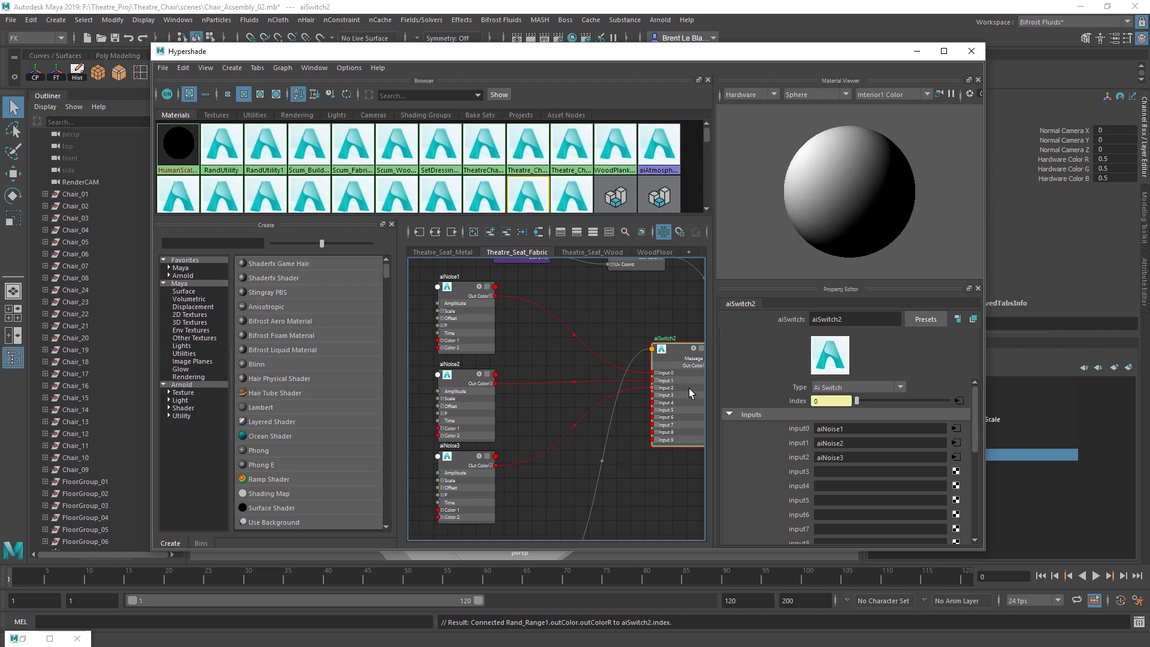
Step: Compare the noise attributes of the aiNoise1, aiNoise2 and aiNoise3 nodes that feed aiSwitch2
{"action": "left_click", "coordinate": [467, 460]}
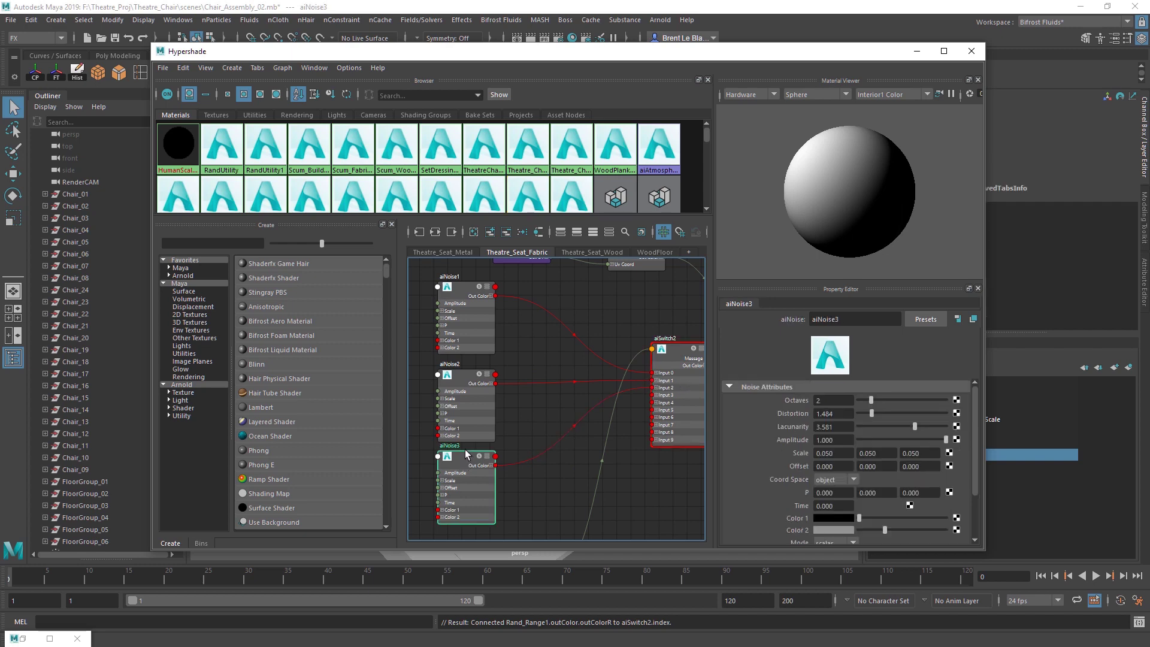
{"action": "left_click", "coordinate": [469, 377]}
{"action": "left_click", "coordinate": [473, 313]}
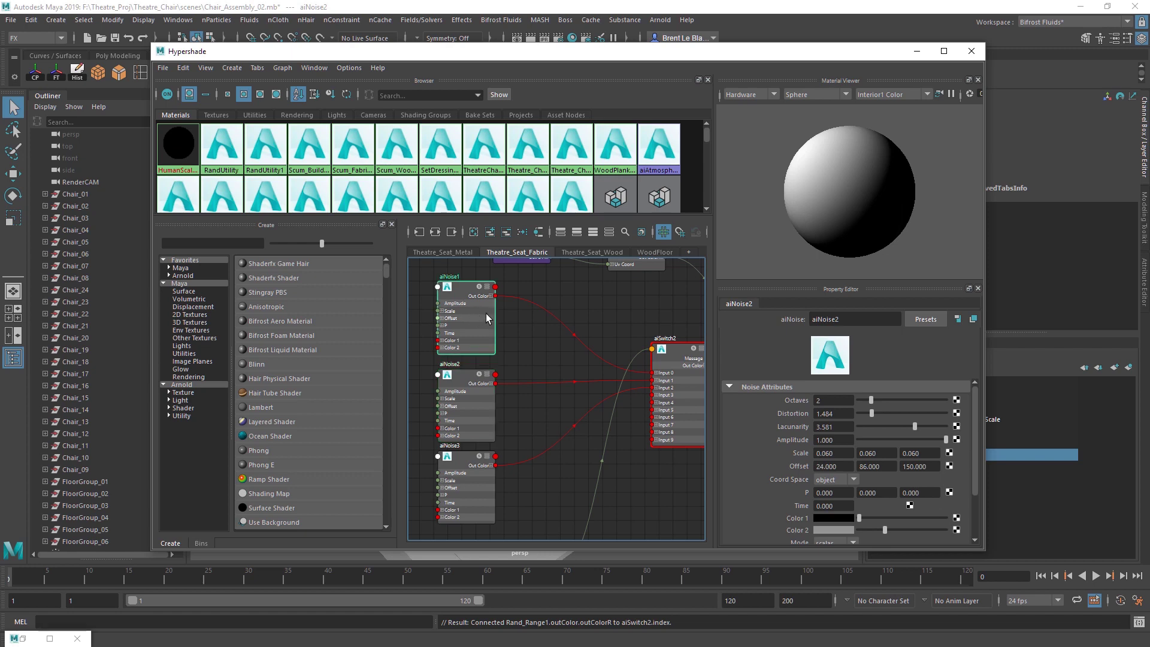
{"action": "left_click", "coordinate": [486, 420]}
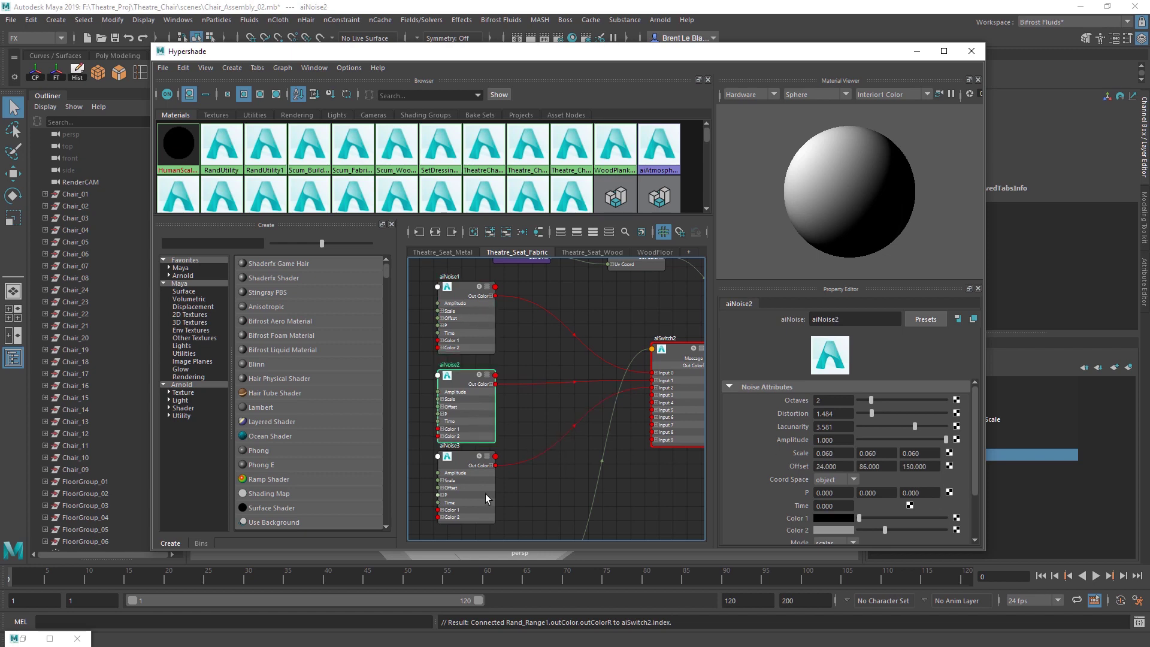
{"action": "left_click", "coordinate": [483, 501]}
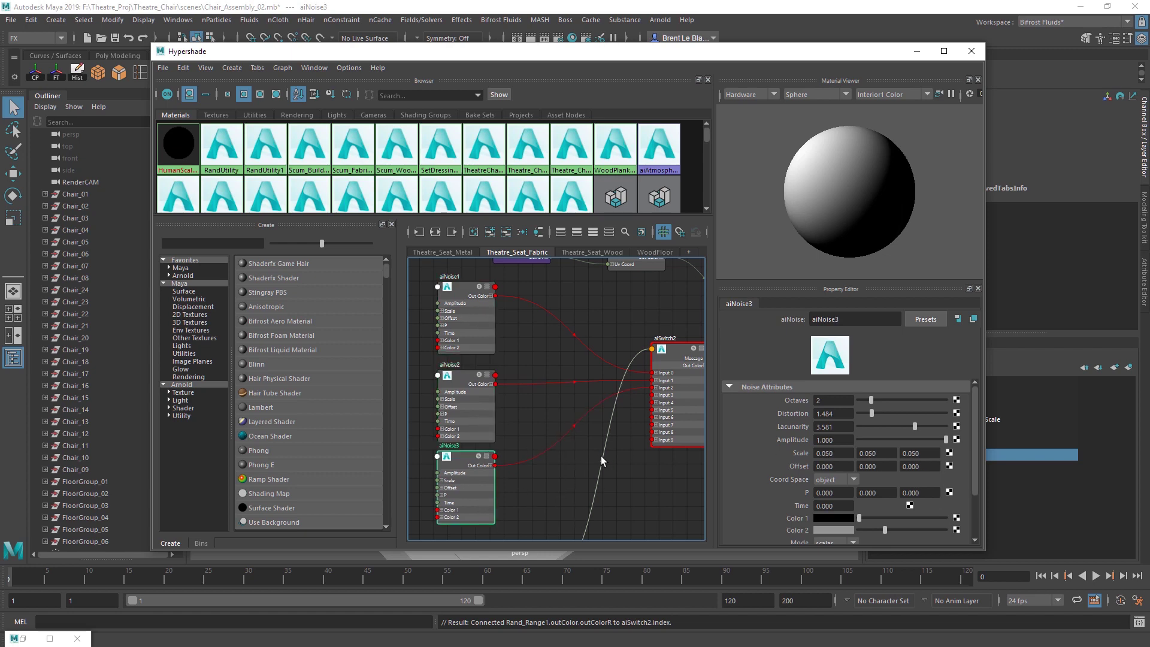
Step: Trace the aiSwitch2 output and the smoothed height texture into the aiAdd1 node of the displacement network
{"action": "middle_click_drag", "start_coordinate": [575, 461], "coordinate": [540, 471], "text": "alt"}
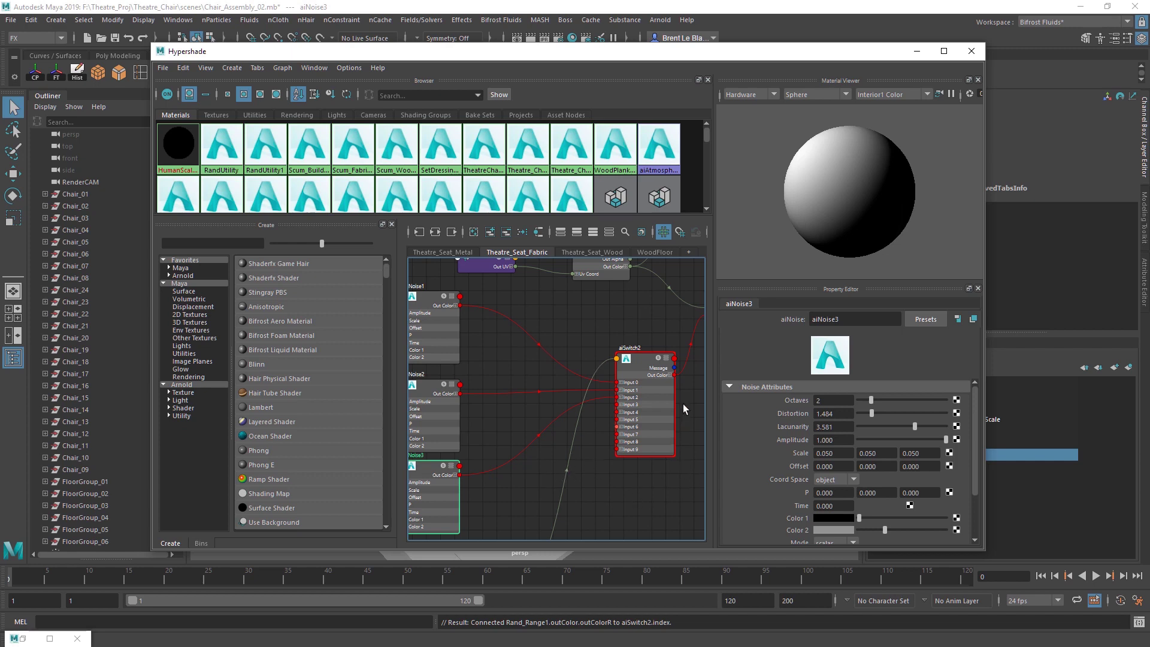
{"action": "middle_click_drag", "start_coordinate": [655, 329], "coordinate": [589, 349], "text": "alt"}
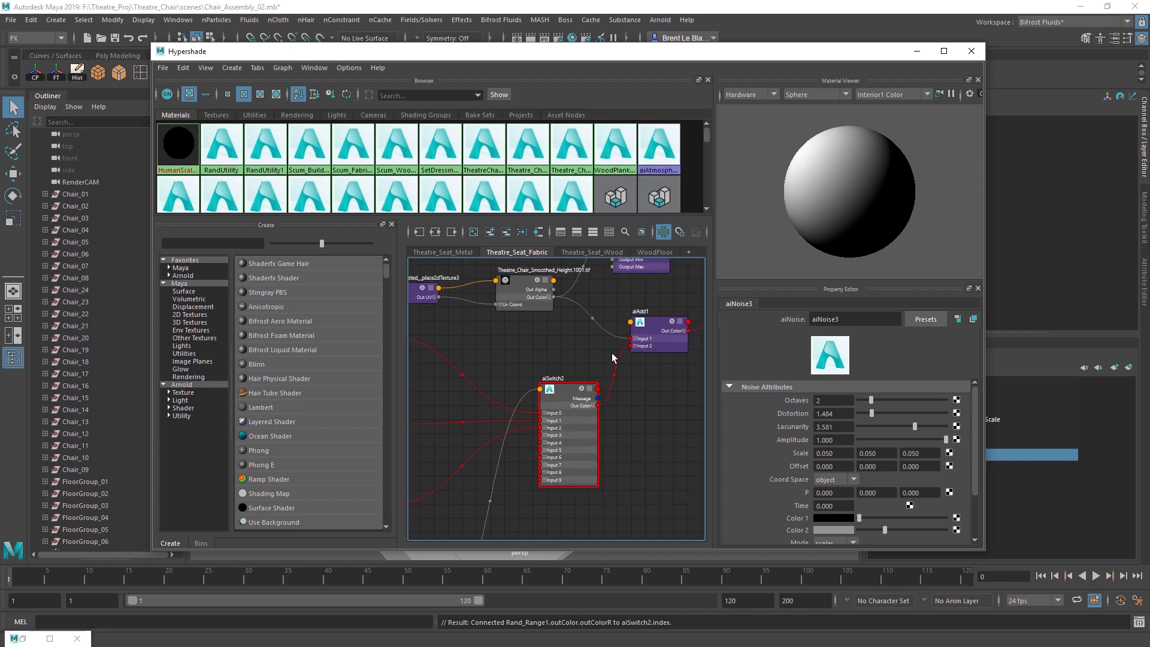
{"action": "middle_click_drag", "start_coordinate": [670, 335], "coordinate": [640, 375], "text": "alt"}
{"action": "middle_click_drag", "start_coordinate": [414, 449], "coordinate": [564, 427], "text": "alt"}
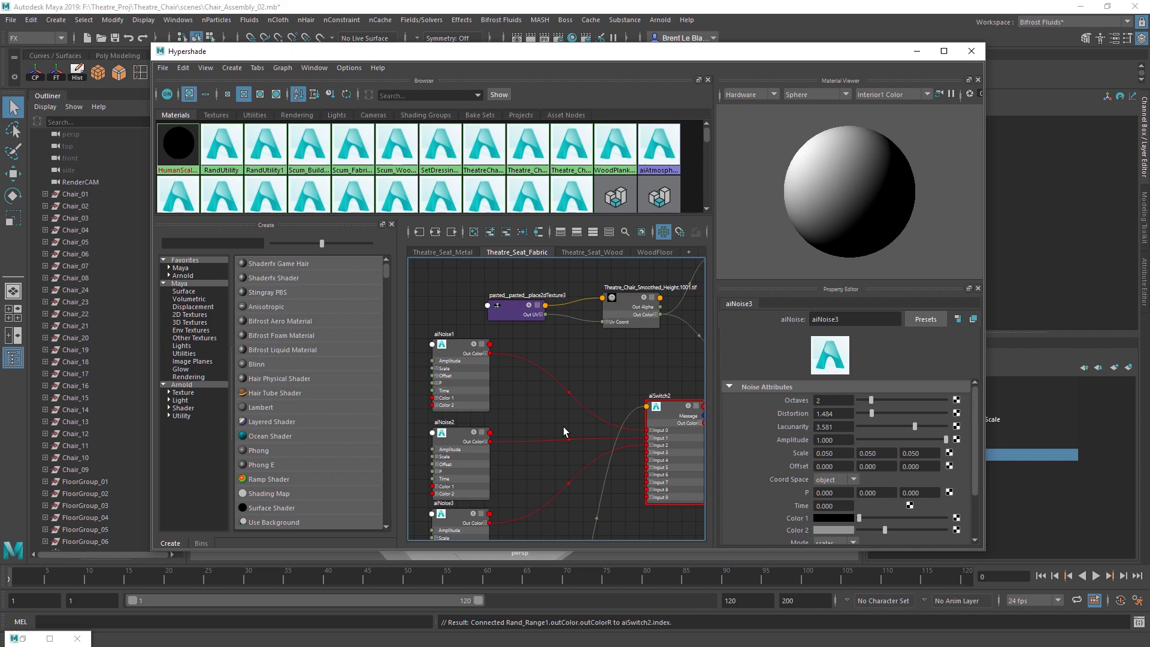
{"action": "middle_click_drag", "start_coordinate": [661, 377], "coordinate": [545, 422], "text": "alt"}
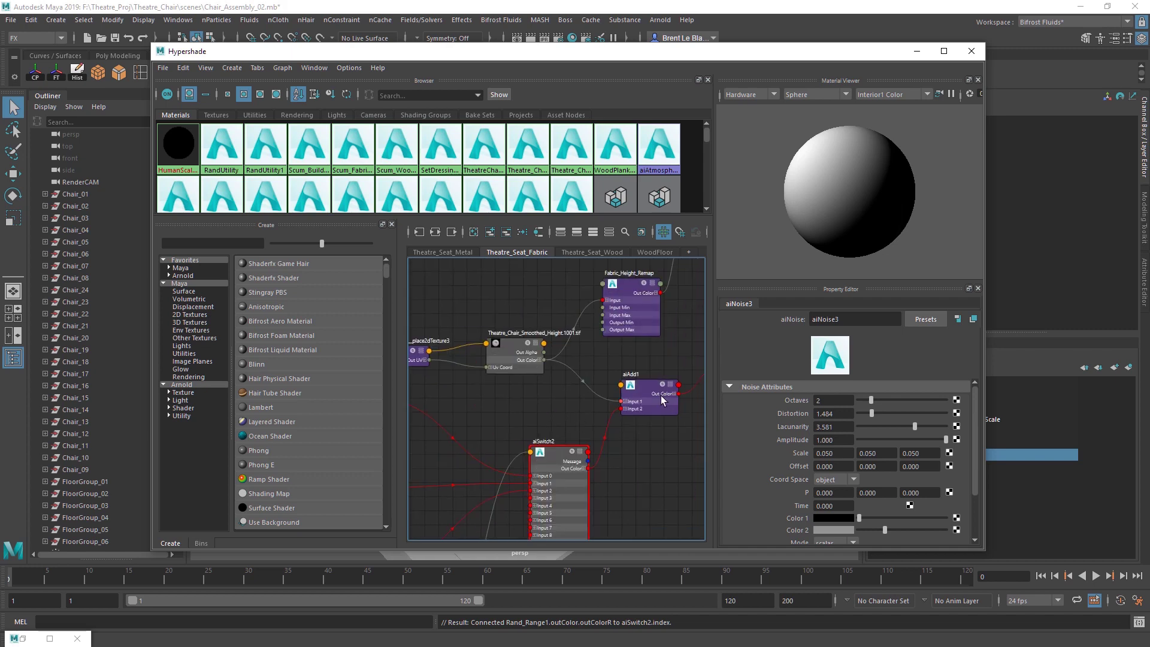
{"action": "left_click", "coordinate": [525, 351]}
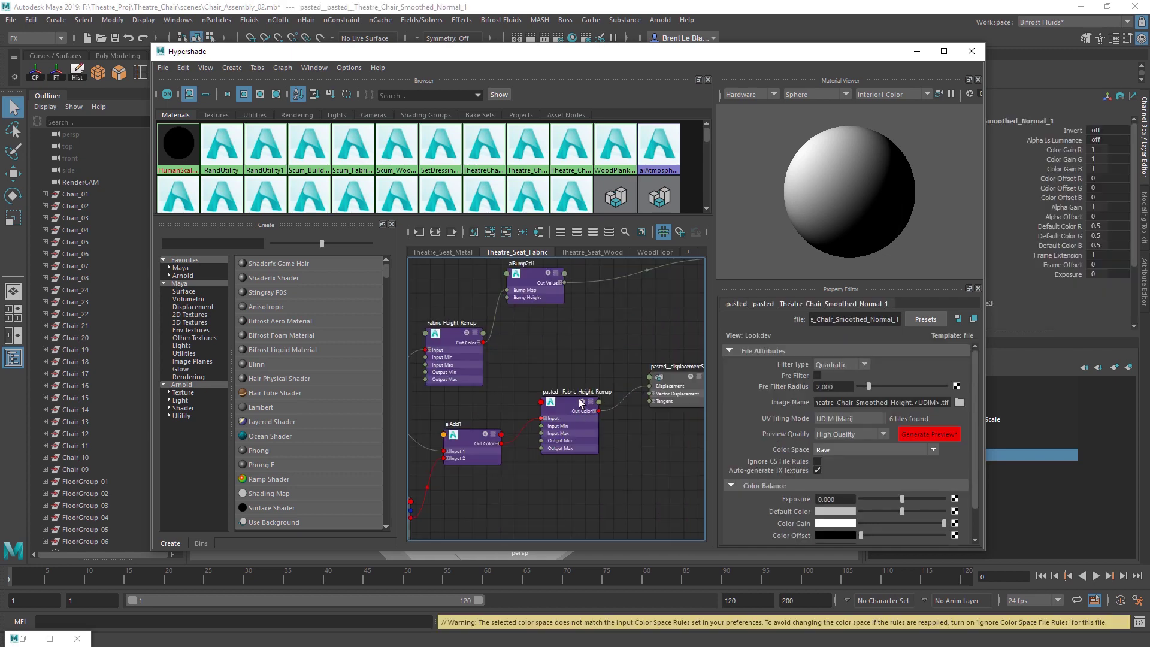
Step: Select separate seats and backs on several chairs in the viewport to examine the individual pieces that receive random variation
{"action": "middle_click_drag", "start_coordinate": [640, 397], "coordinate": [463, 448], "text": "alt"}
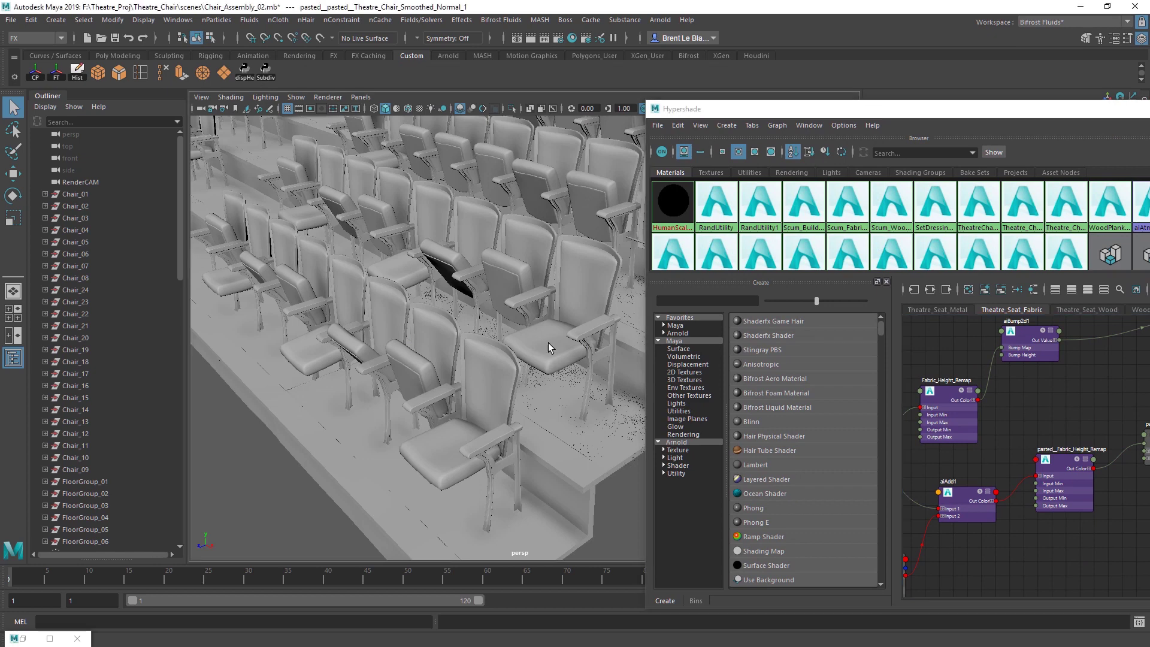
{"action": "left_click", "coordinate": [547, 345]}
{"action": "left_click", "coordinate": [521, 265]}
{"action": "left_click", "coordinate": [435, 247]}
{"action": "left_click", "coordinate": [400, 268]}
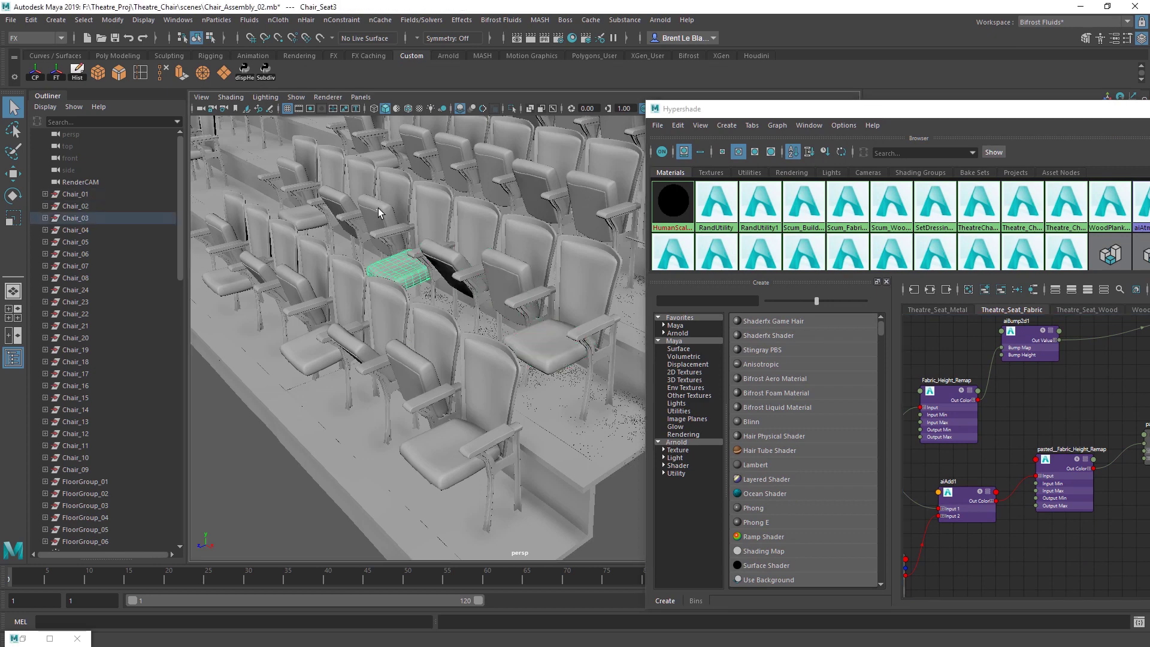
{"action": "left_click", "coordinate": [384, 205]}
{"action": "left_click", "coordinate": [337, 199]}
{"action": "left_click", "coordinate": [302, 174]}
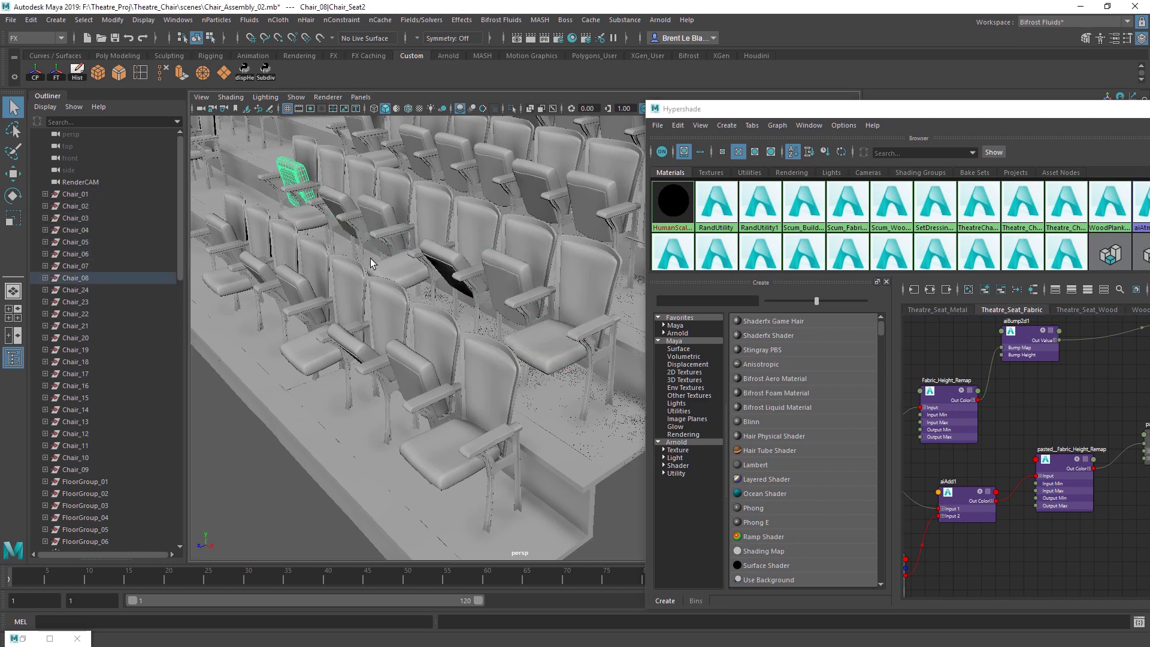
{"action": "left_click", "coordinate": [436, 462]}
{"action": "left_click", "coordinate": [513, 376]}
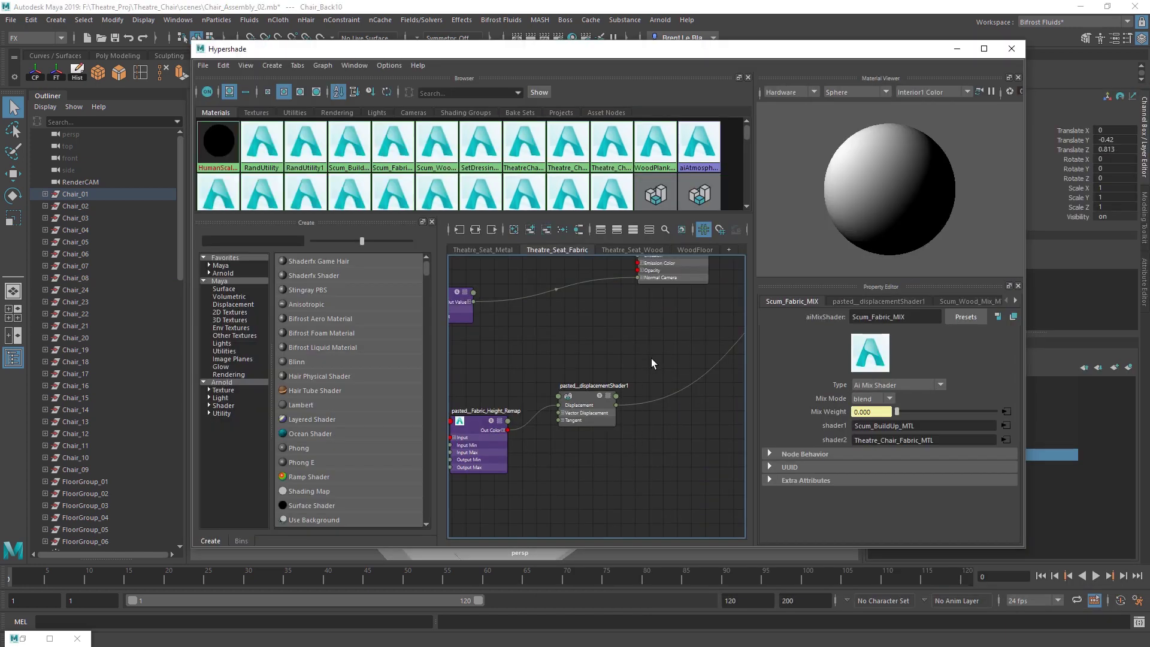
Step: Trace the fabric network from the displacement shader past the fabric material to the randomised base colour branch
{"action": "middle_click_drag", "start_coordinate": [710, 322], "coordinate": [626, 396], "text": "alt"}
{"action": "middle_click_drag", "start_coordinate": [675, 333], "coordinate": [637, 380], "text": "alt"}
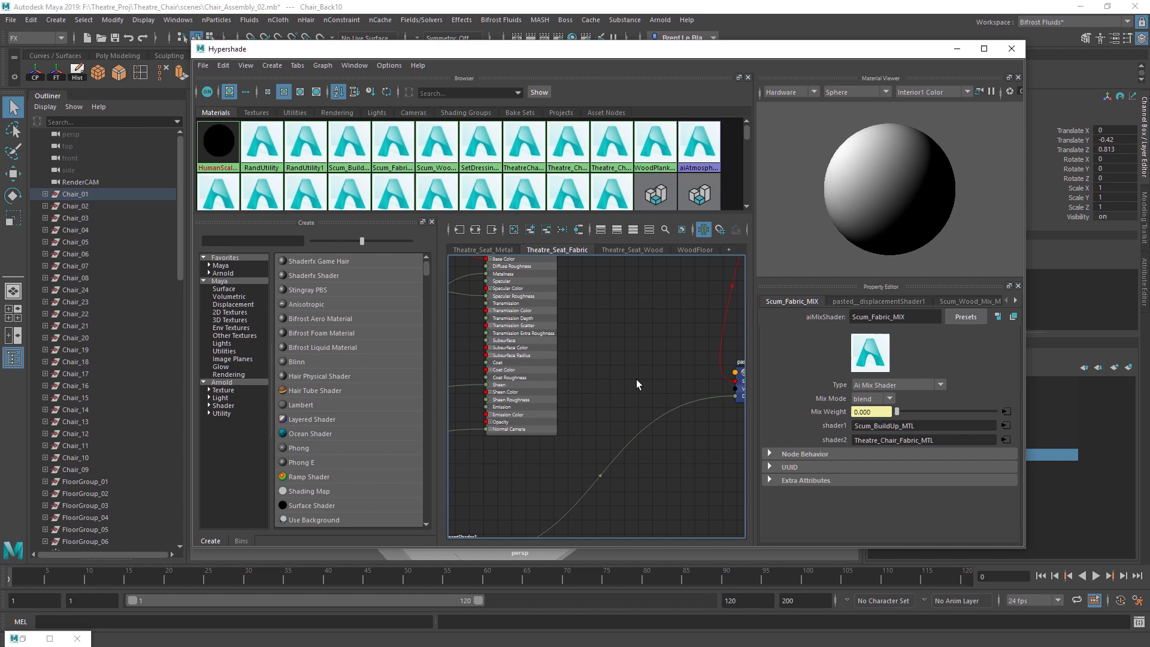
{"action": "middle_click_drag", "start_coordinate": [599, 287], "coordinate": [689, 461], "text": "alt"}
{"action": "right_click_drag", "start_coordinate": [689, 458], "coordinate": [560, 422], "text": "alt"}
{"action": "middle_click_drag", "start_coordinate": [623, 330], "coordinate": [632, 383], "text": "alt"}
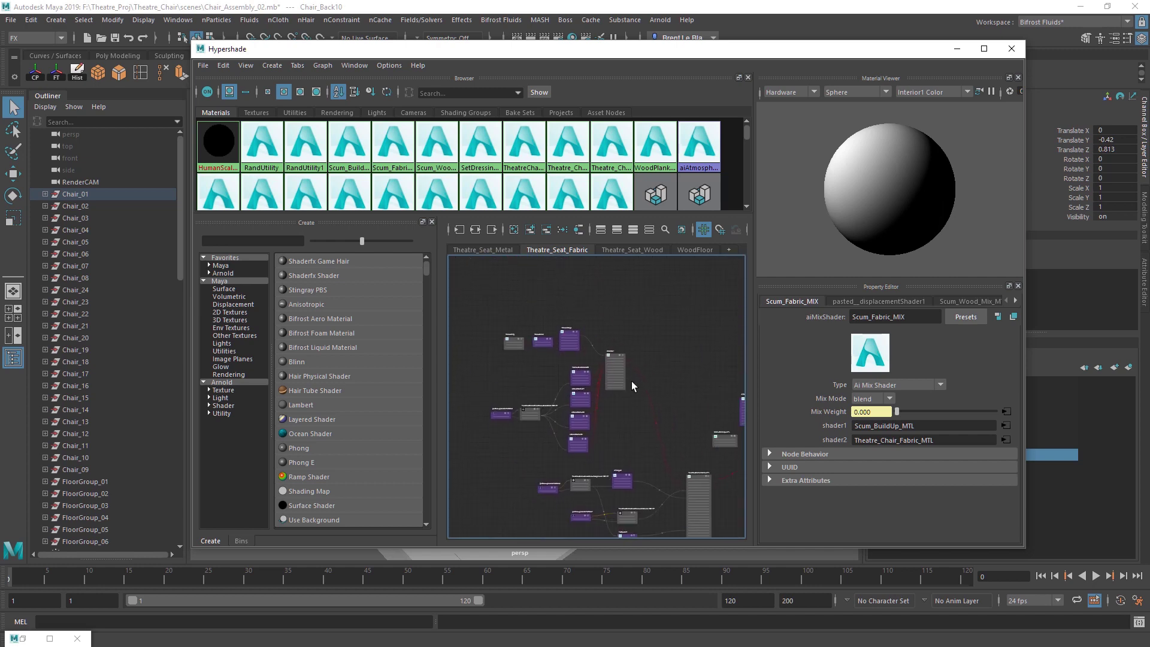
{"action": "scroll", "coordinate": [632, 386], "scroll_direction": "up", "scroll_amount": 5}
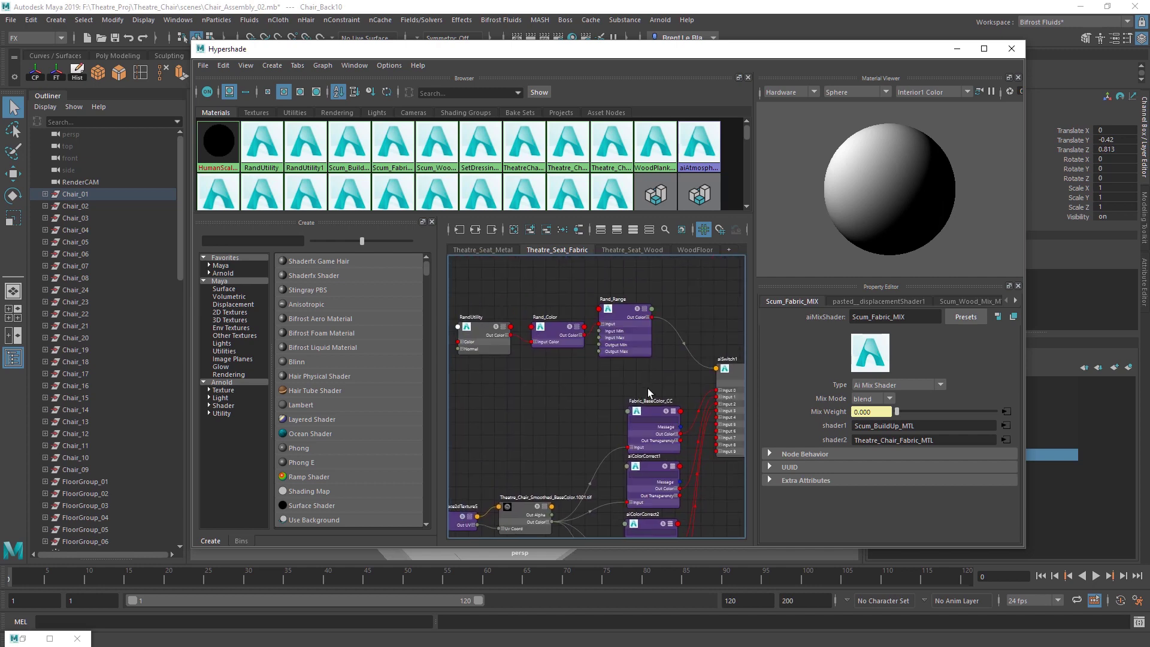
Step: Realign the Fabric_BaseColor_CC, aiColorCorrect1, aiColorCorrect2 and aiColorCorrect3 nodes, and check the smoothed base colour texture feeding them
{"action": "left_click_drag", "start_coordinate": [653, 413], "coordinate": [650, 400]}
{"action": "middle_click_drag", "start_coordinate": [650, 465], "coordinate": [648, 327], "text": "alt"}
{"action": "left_click_drag", "start_coordinate": [648, 332], "coordinate": [646, 319]}
{"action": "left_click_drag", "start_coordinate": [645, 393], "coordinate": [645, 382]}
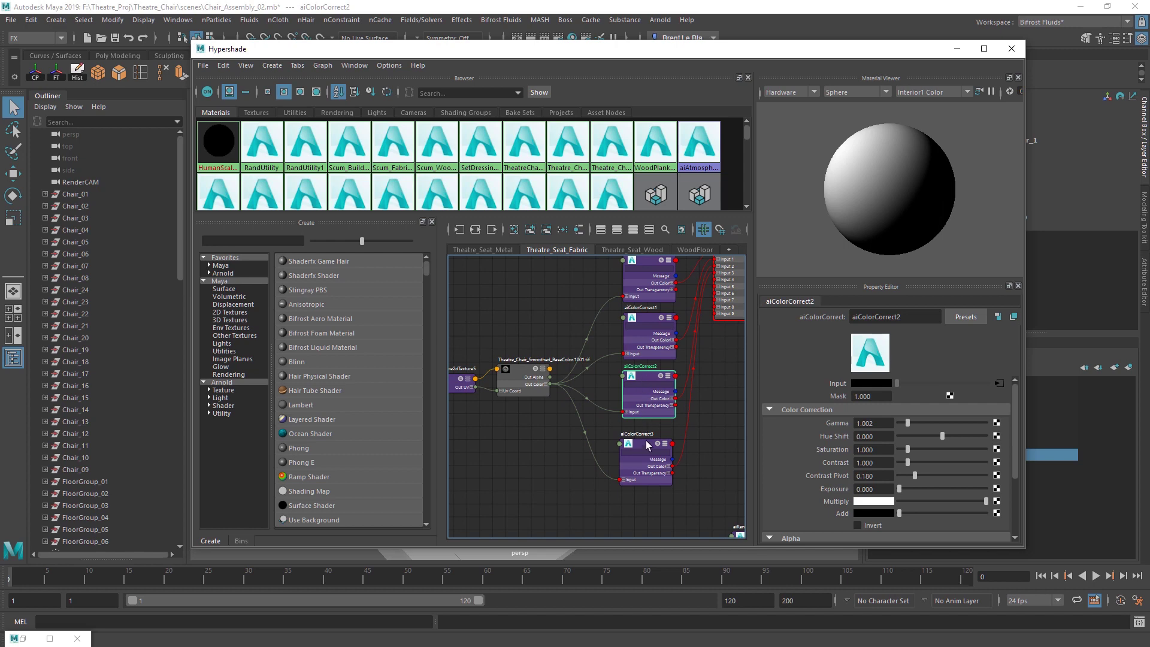
{"action": "left_click_drag", "start_coordinate": [647, 442], "coordinate": [656, 435]}
{"action": "middle_click_drag", "start_coordinate": [593, 401], "coordinate": [681, 432], "text": "alt"}
{"action": "left_click_drag", "start_coordinate": [528, 363], "coordinate": [546, 388]}
{"action": "left_click", "coordinate": [600, 456]}
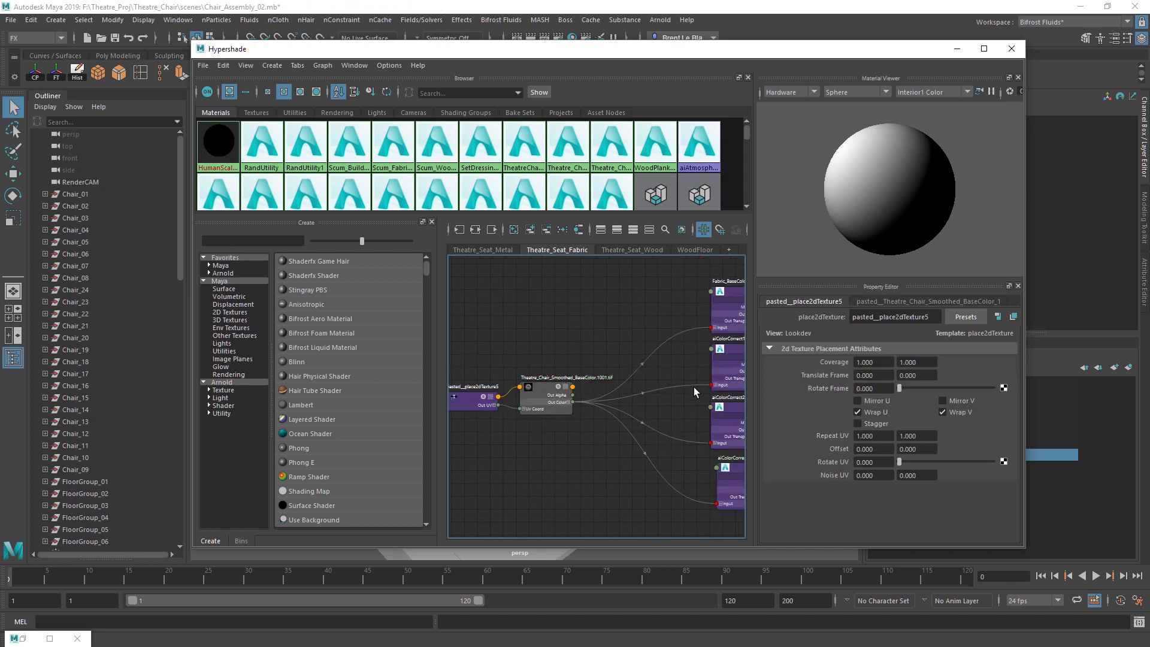
{"action": "middle_click_drag", "start_coordinate": [635, 388], "coordinate": [545, 405], "text": "alt"}
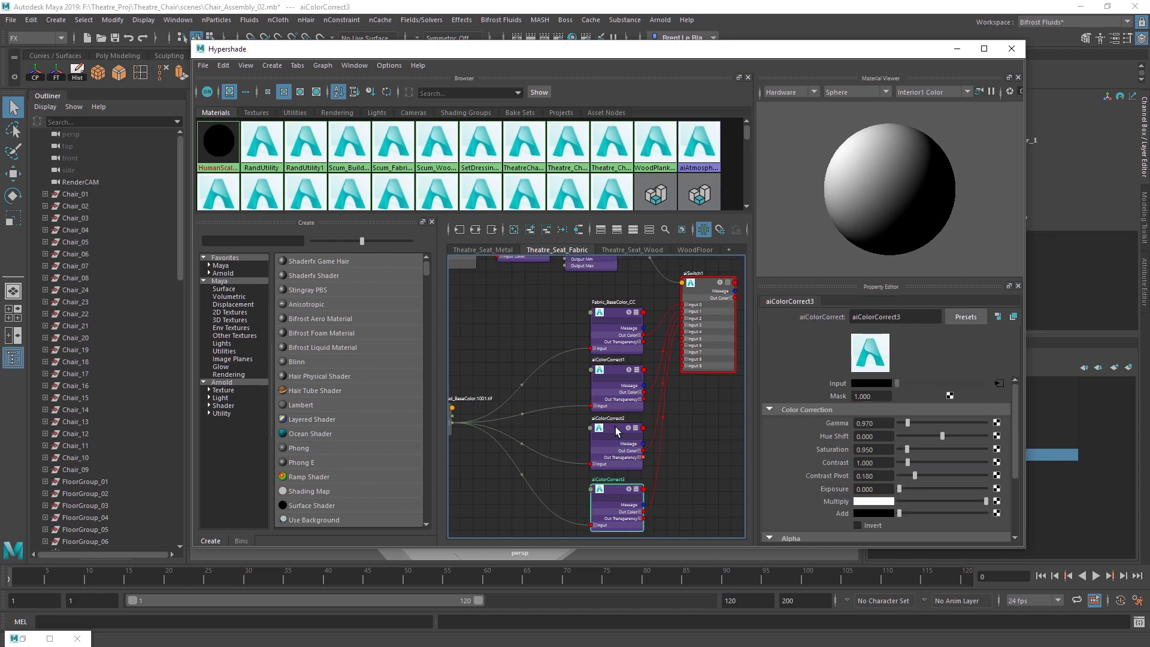
{"action": "left_click", "coordinate": [601, 326]}
{"action": "middle_click_drag", "start_coordinate": [474, 384], "coordinate": [516, 361], "text": "alt"}
{"action": "left_click", "coordinate": [587, 324]}
{"action": "key", "text": "Tab"}
{"action": "type", "text": "aicol"}
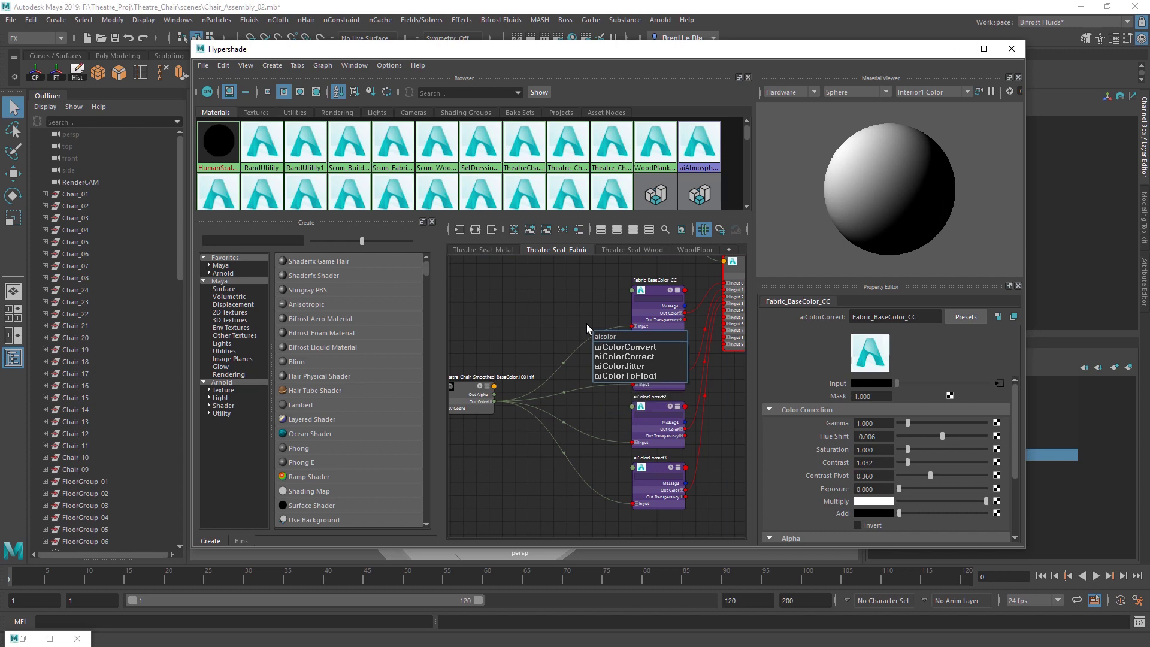
{"action": "key", "text": "Down"}
{"action": "key", "text": "Down"}
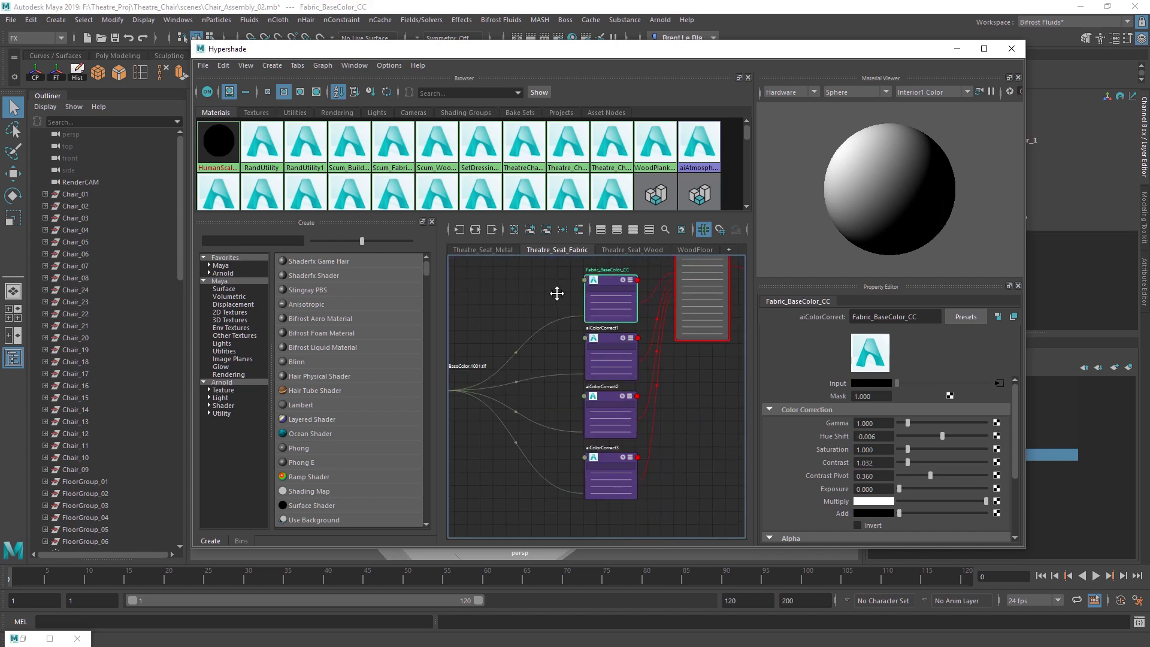
Step: Compare the colour correction values of the aiColorCorrect1, aiColorCorrect2 and aiColorCorrect3 nodes
{"action": "middle_click_drag", "start_coordinate": [557, 293], "coordinate": [578, 280], "text": "alt"}
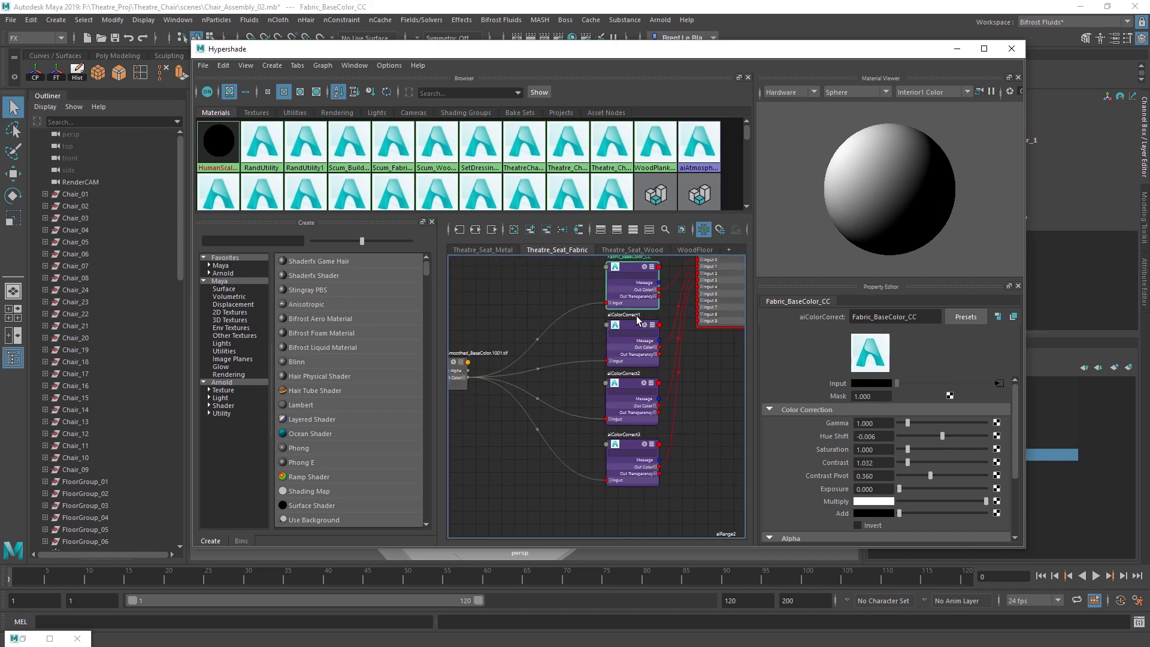
{"action": "left_click", "coordinate": [634, 330]}
{"action": "left_click", "coordinate": [633, 389]}
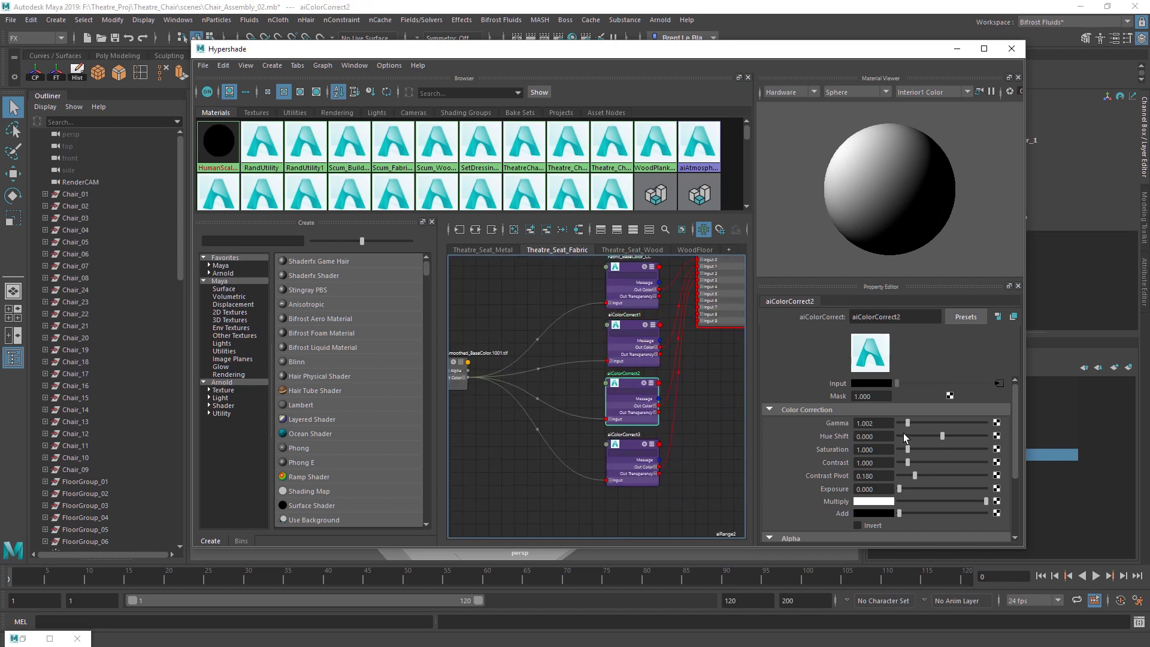
{"action": "left_click", "coordinate": [634, 444]}
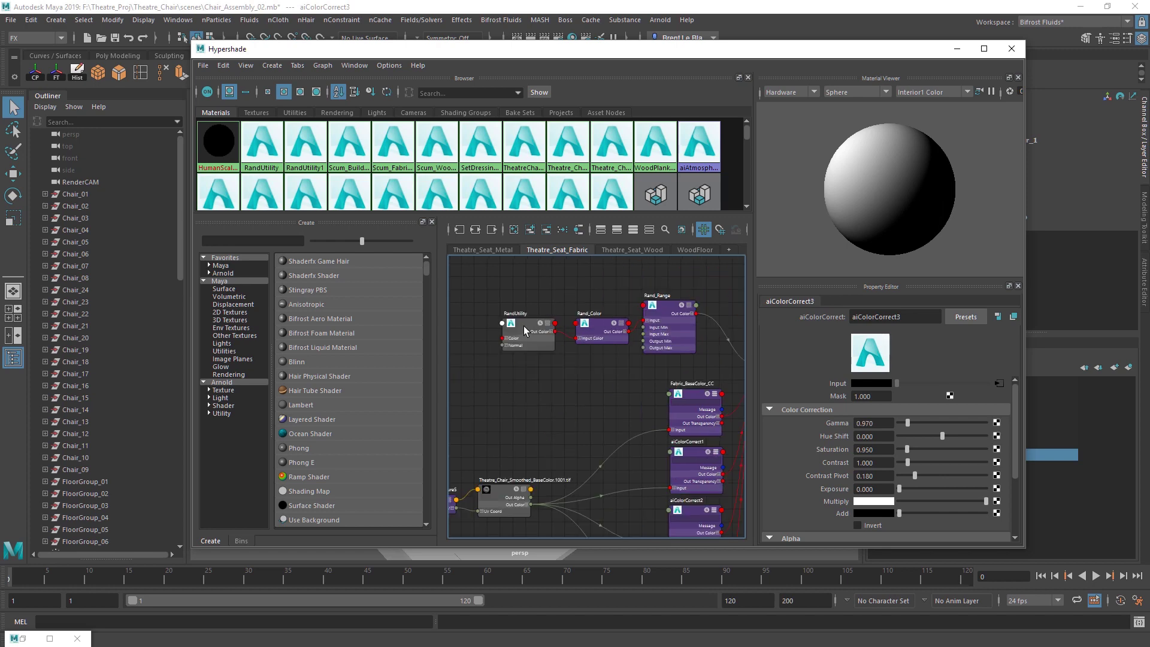
Step: Review the RandUtility, Rand_Color and Rand_Range nodes that drive the index of aiSwitch1
{"action": "left_click", "coordinate": [524, 328]}
{"action": "left_click", "coordinate": [604, 328]}
{"action": "left_click", "coordinate": [672, 317]}
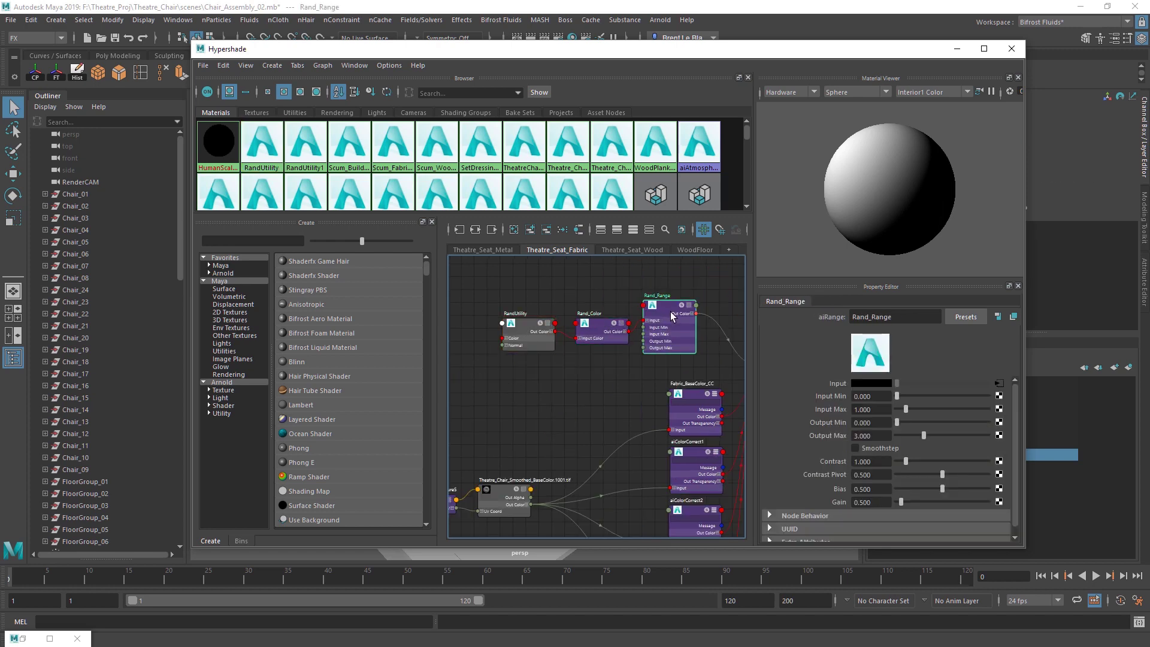
{"action": "middle_click_drag", "start_coordinate": [673, 369], "coordinate": [596, 351]}
{"action": "key", "text": "3"}
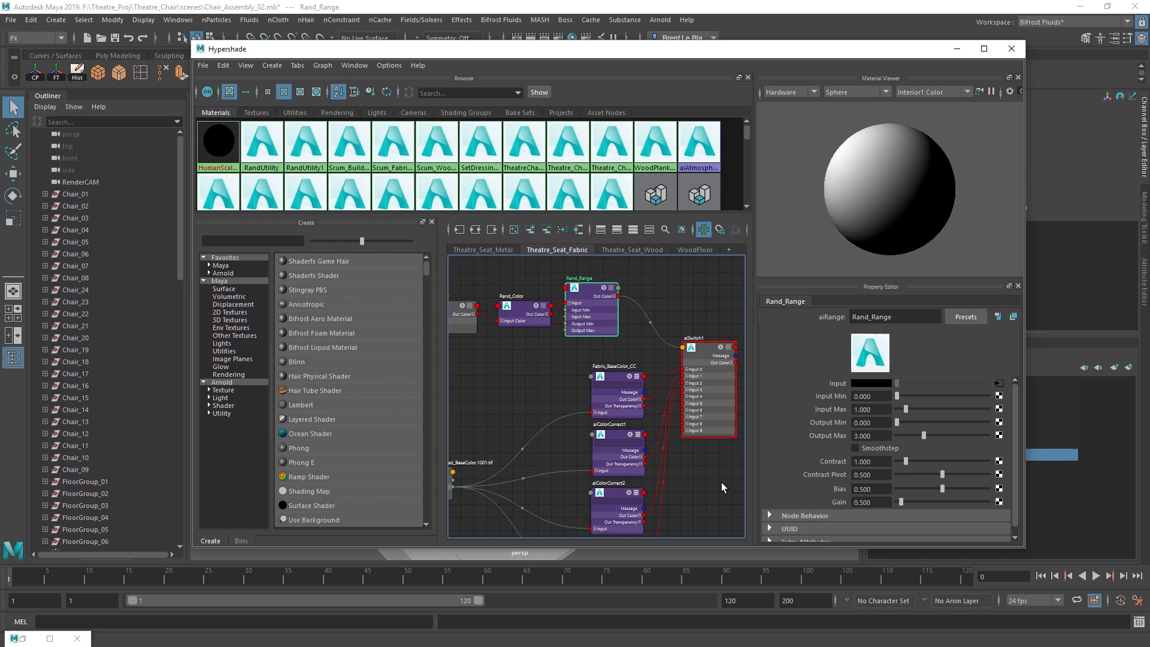
Step: Follow the aiSwitch1 colour output down through the fabric network towards the material
{"action": "middle_click_drag", "start_coordinate": [721, 483], "coordinate": [659, 473]}
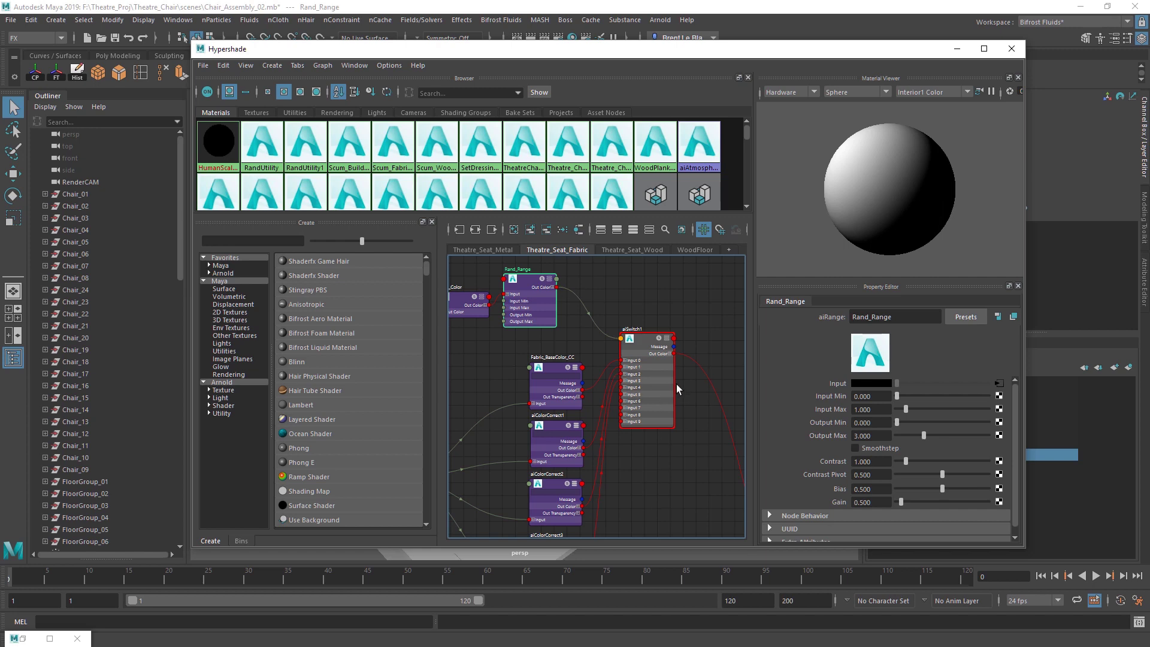
{"action": "middle_click_drag", "start_coordinate": [647, 483], "coordinate": [571, 456], "text": "alt"}
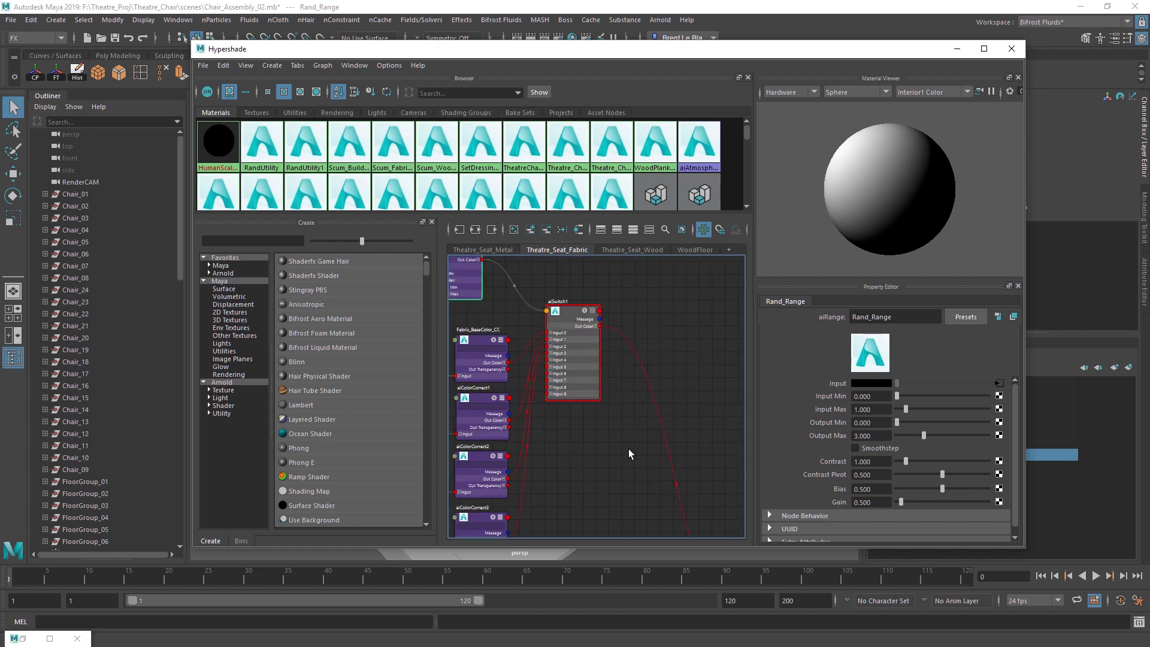
{"action": "middle_click_drag", "start_coordinate": [637, 484], "coordinate": [585, 280], "text": "alt"}
{"action": "middle_click_drag", "start_coordinate": [659, 282], "coordinate": [681, 381], "text": "alt"}
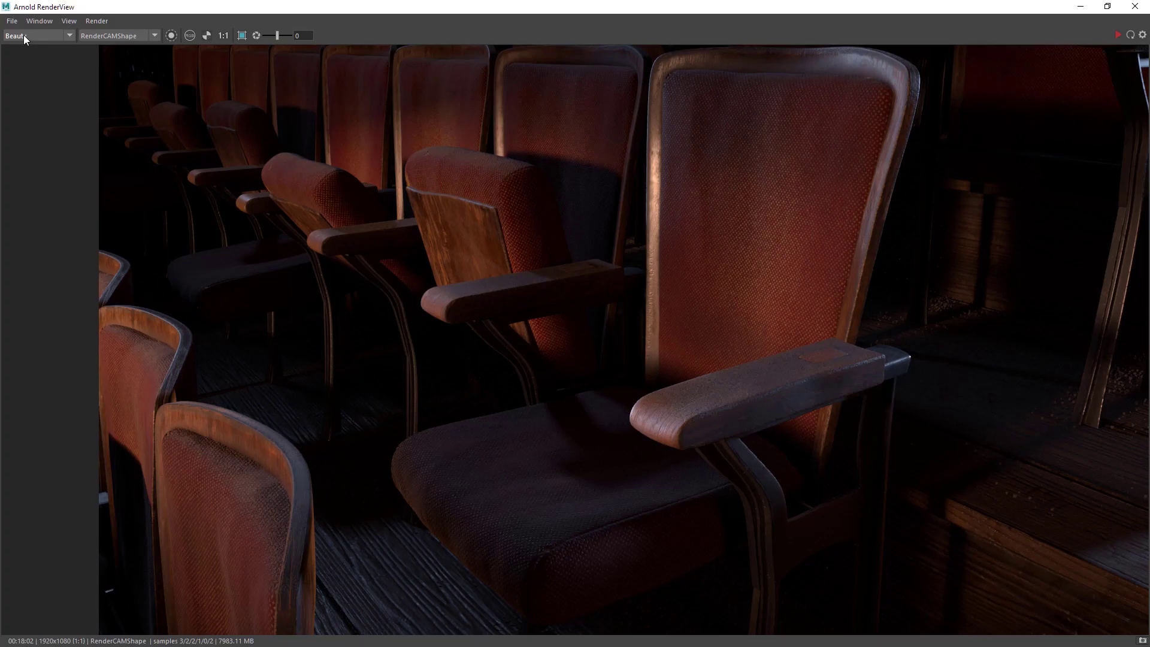
Step: Display the diffuse_albedo pass in the Arnold RenderView to compare the chairs' fabric colours, and minimise the render window
{"action": "left_click", "coordinate": [30, 36]}
{"action": "left_click", "coordinate": [42, 51]}
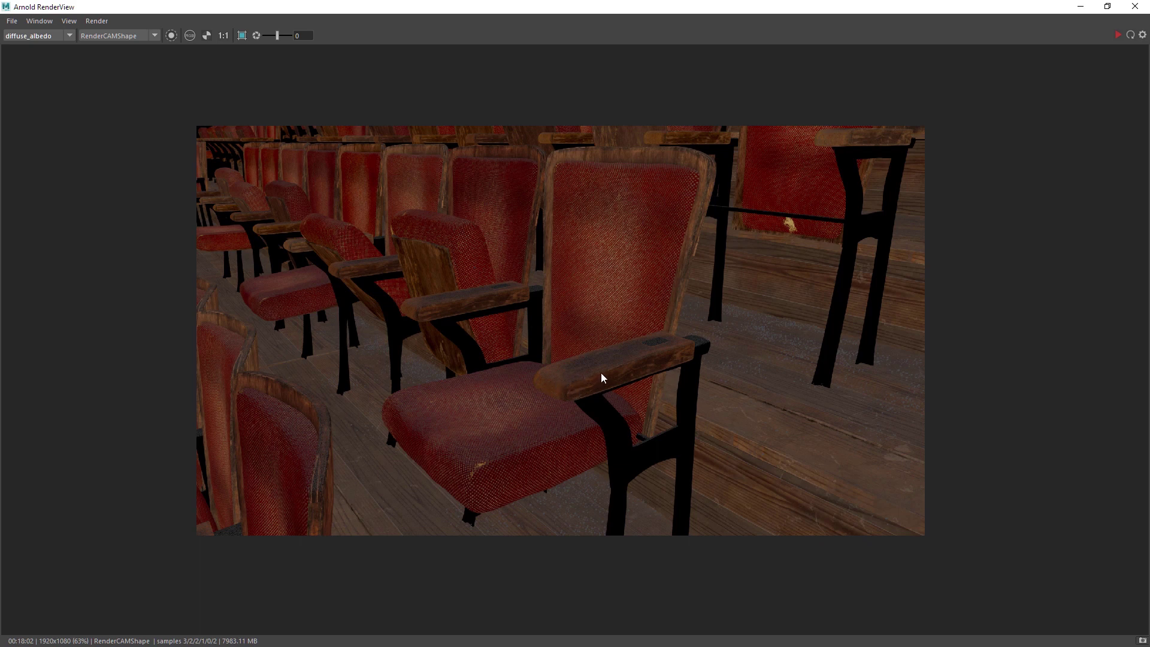
{"action": "left_click", "coordinate": [1080, 7]}
Step: Inspect the aiSwitch1 node's inputs to check which colour correction nodes feed it
{"action": "middle_click_drag", "start_coordinate": [468, 393], "coordinate": [701, 289], "text": "alt"}
{"action": "left_click_drag", "start_coordinate": [541, 362], "coordinate": [565, 290]}
{"action": "middle_click_drag", "start_coordinate": [648, 280], "coordinate": [527, 337], "text": "alt"}
{"action": "left_click", "coordinate": [532, 333]}
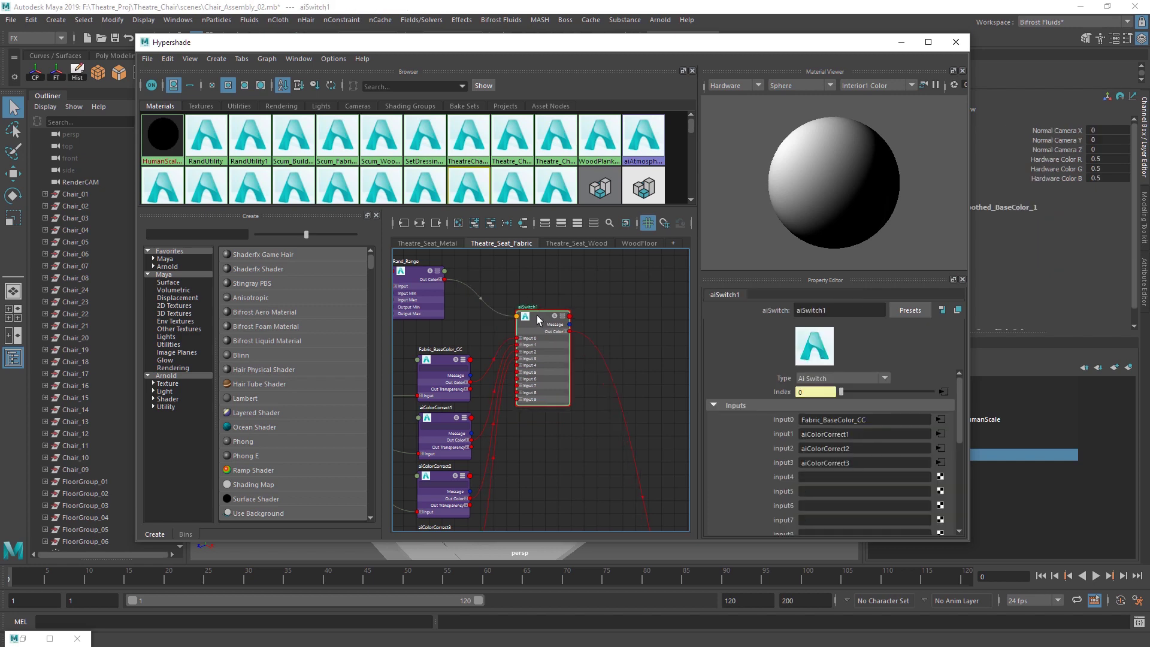
Step: Trace the aiSwitch1 output into the Base Color of Theatre_Chair_Fabric_MTL
{"action": "middle_click_drag", "start_coordinate": [573, 447], "coordinate": [557, 270], "text": "alt"}
{"action": "scroll", "coordinate": [609, 372], "scroll_direction": "down", "scroll_amount": 6}
{"action": "middle_click_drag", "start_coordinate": [593, 354], "coordinate": [530, 345], "text": "alt"}
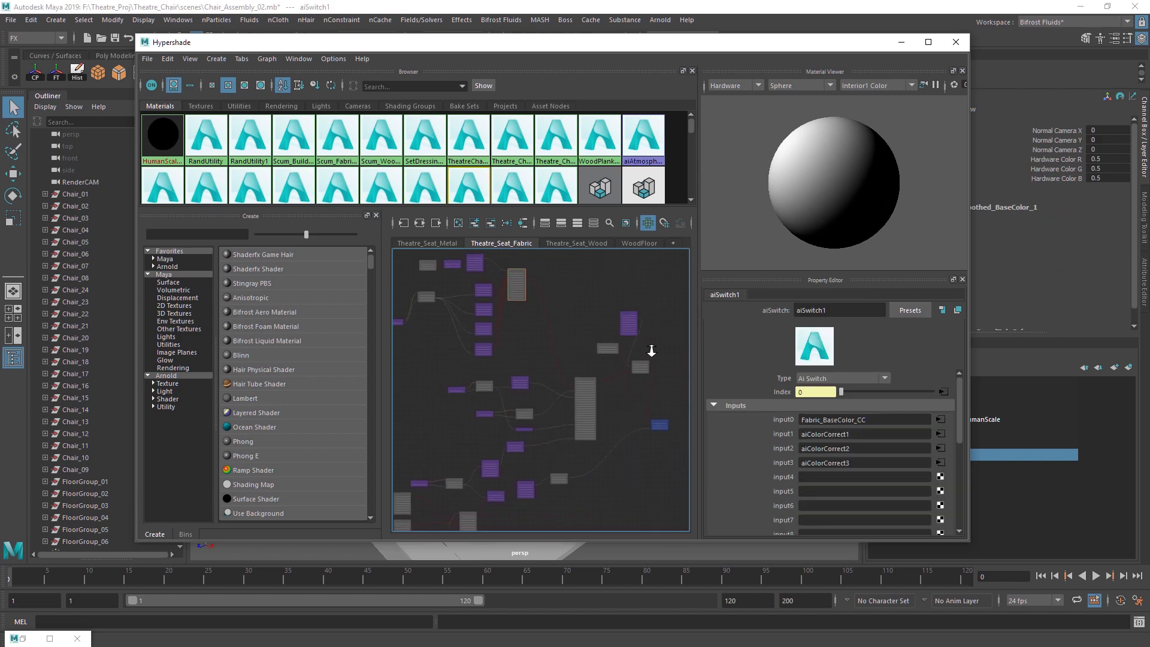
{"action": "middle_click_drag", "start_coordinate": [648, 350], "coordinate": [680, 364], "text": "alt"}
{"action": "scroll", "coordinate": [678, 365], "scroll_direction": "up", "scroll_amount": 3}
{"action": "scroll", "coordinate": [596, 400], "scroll_direction": "up", "scroll_amount": 5}
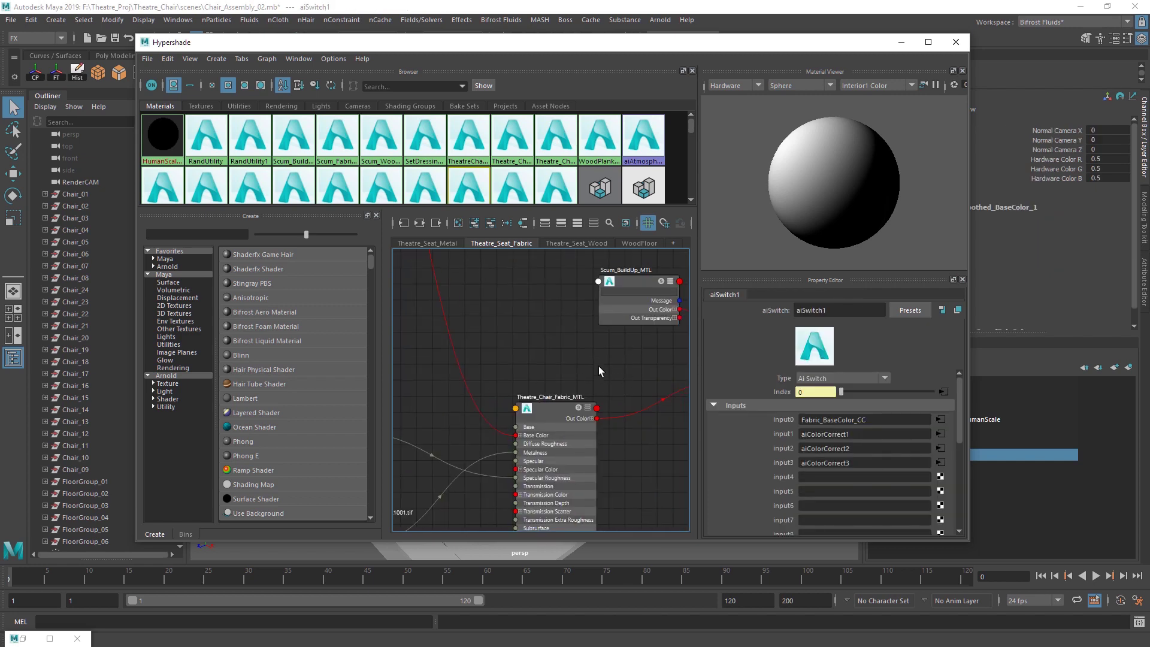
{"action": "scroll", "coordinate": [601, 371], "scroll_direction": "down", "scroll_amount": 3}
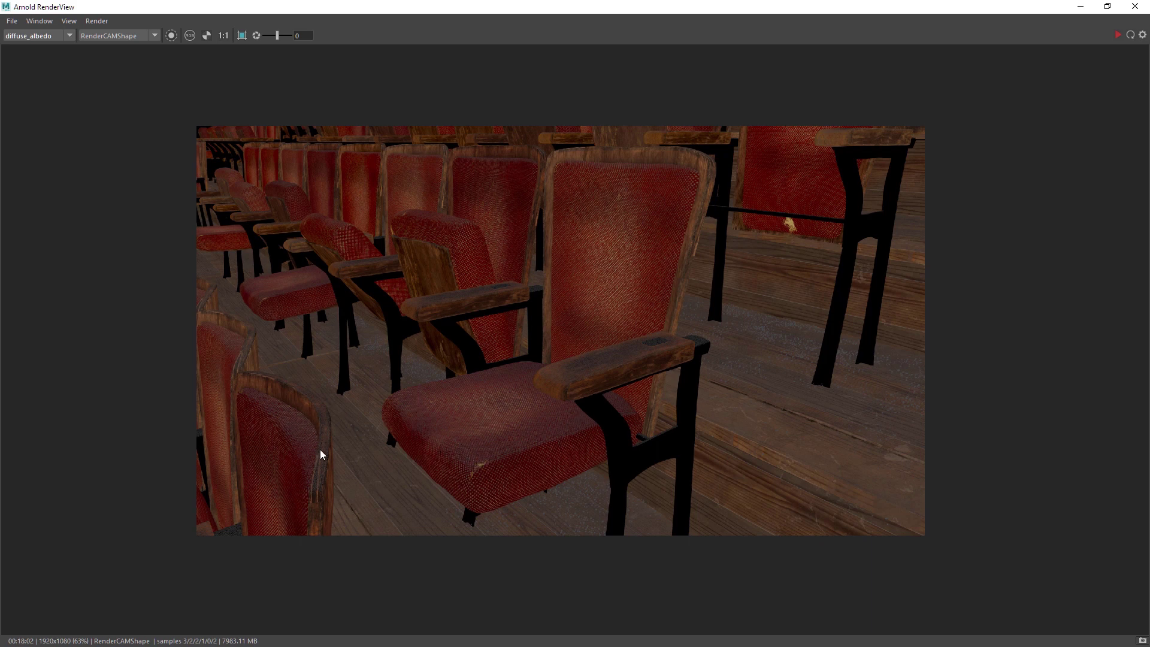
Step: Switch the Arnold RenderView back to the Beauty pass
{"action": "left_click", "coordinate": [52, 37]}
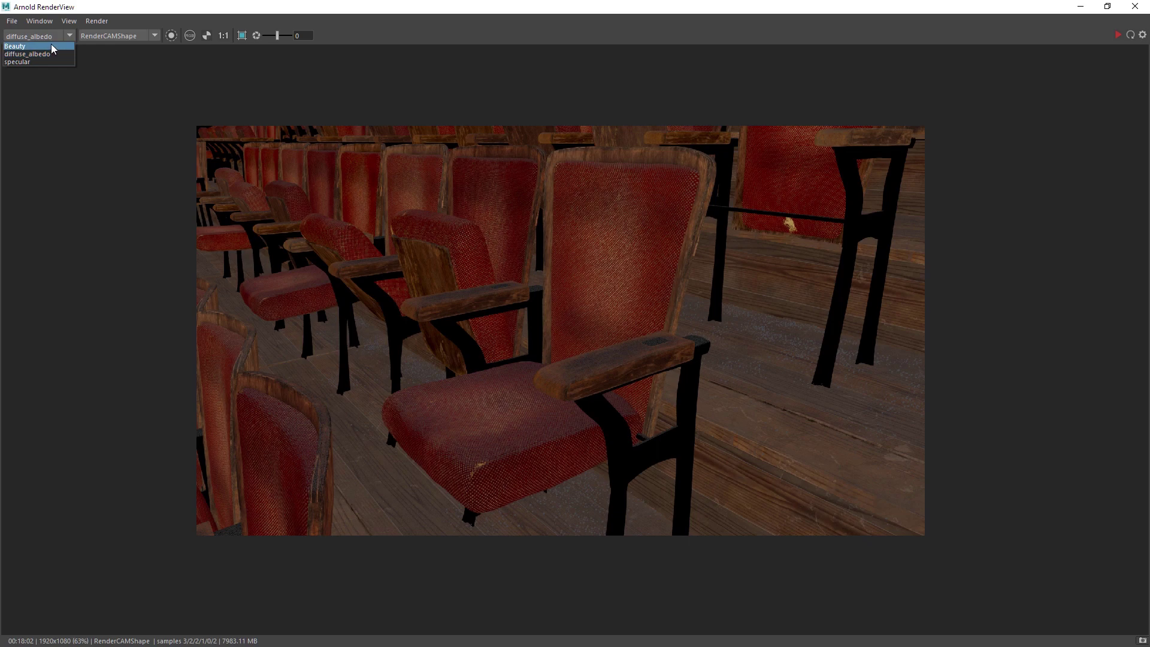
{"action": "left_click", "coordinate": [59, 48]}
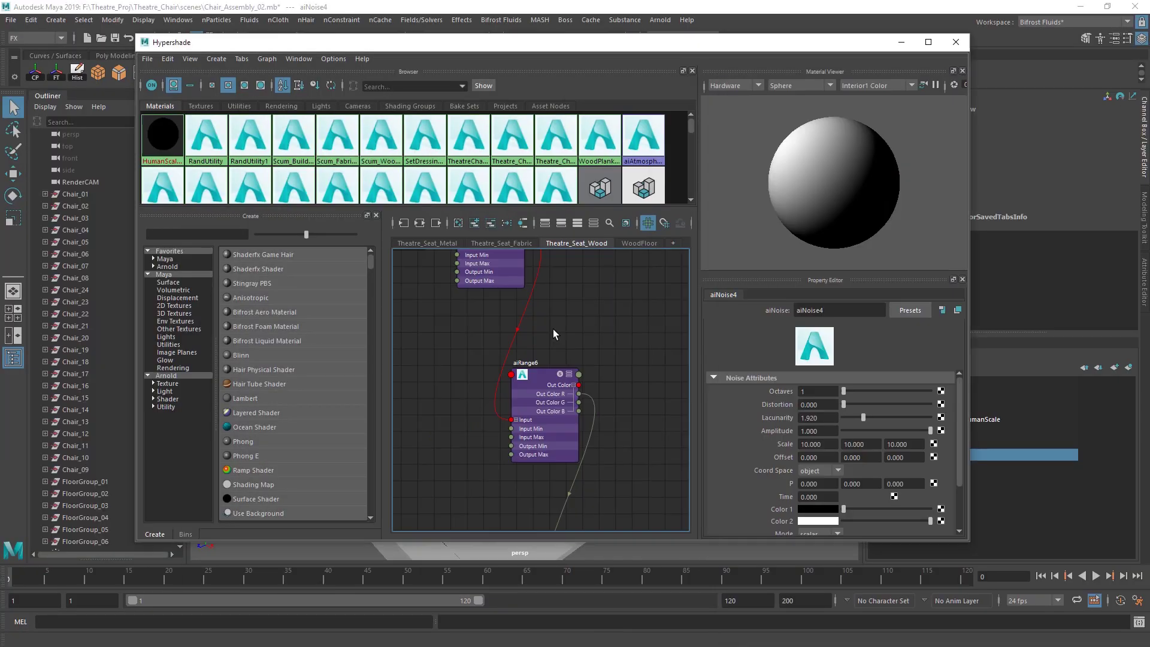
Step: Examine the base and specular attributes of Scum_BuildUp_MTL in the seat wood network
{"action": "middle_click_drag", "start_coordinate": [605, 405], "coordinate": [602, 270], "text": "alt"}
{"action": "middle_click_drag", "start_coordinate": [545, 512], "coordinate": [674, 414], "text": "alt"}
{"action": "middle_click_drag", "start_coordinate": [407, 347], "coordinate": [622, 306], "text": "alt"}
{"action": "left_click", "coordinate": [521, 308]}
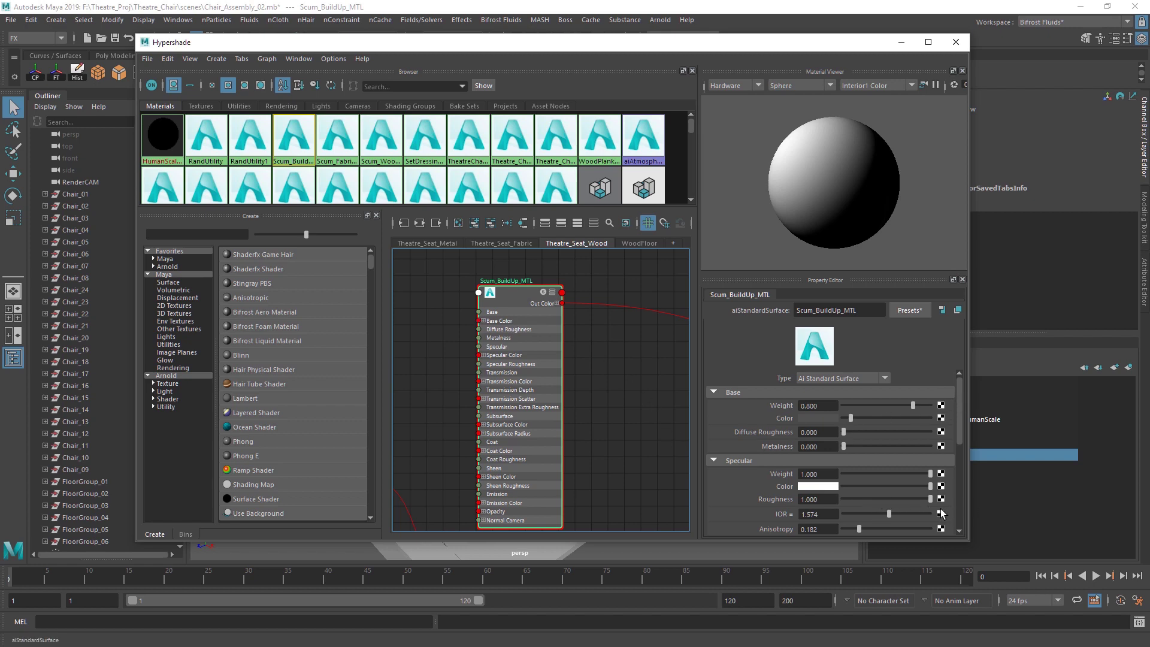
Step: Trace Scum_BuildUp_MTL and Theatre_Chair_Wood_MTL into Scum_Wood_Mix_MTL, and inspect the wood shading group it feeds
{"action": "middle_click_drag", "start_coordinate": [569, 389], "coordinate": [387, 384], "text": "alt"}
{"action": "middle_click_drag", "start_coordinate": [590, 410], "coordinate": [437, 364], "text": "alt"}
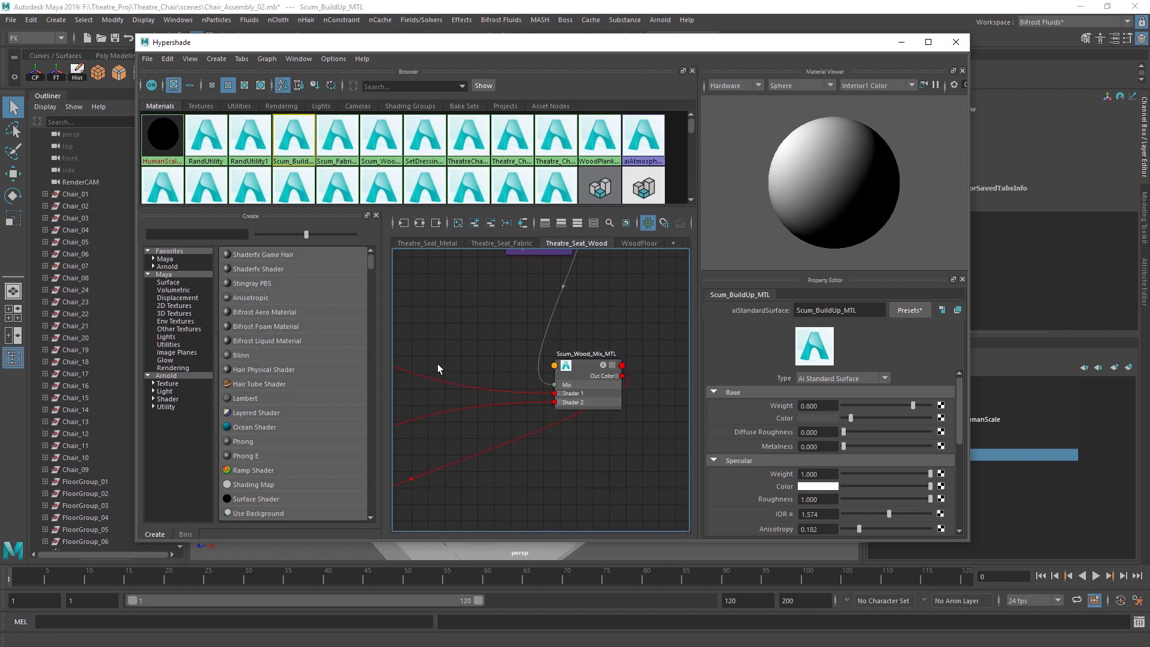
{"action": "scroll", "coordinate": [583, 423], "scroll_direction": "down", "scroll_amount": 3}
{"action": "middle_click_drag", "start_coordinate": [431, 470], "coordinate": [588, 378], "text": "alt"}
{"action": "middle_click_drag", "start_coordinate": [455, 413], "coordinate": [584, 392], "text": "alt"}
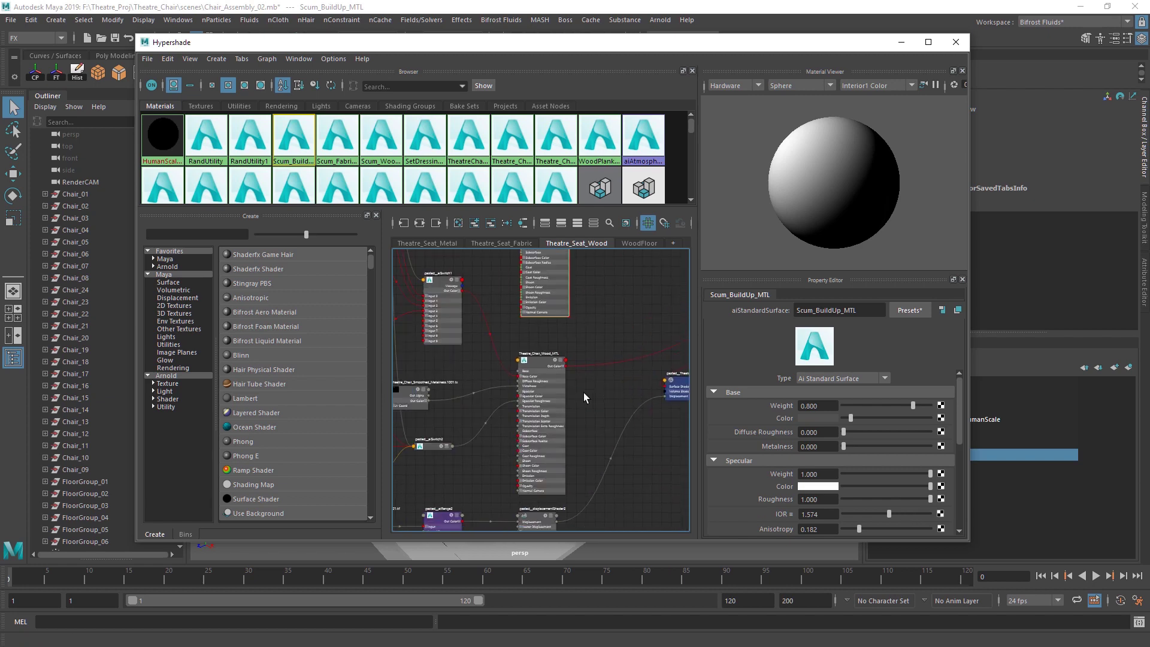
{"action": "middle_click_drag", "start_coordinate": [662, 327], "coordinate": [565, 354], "text": "alt"}
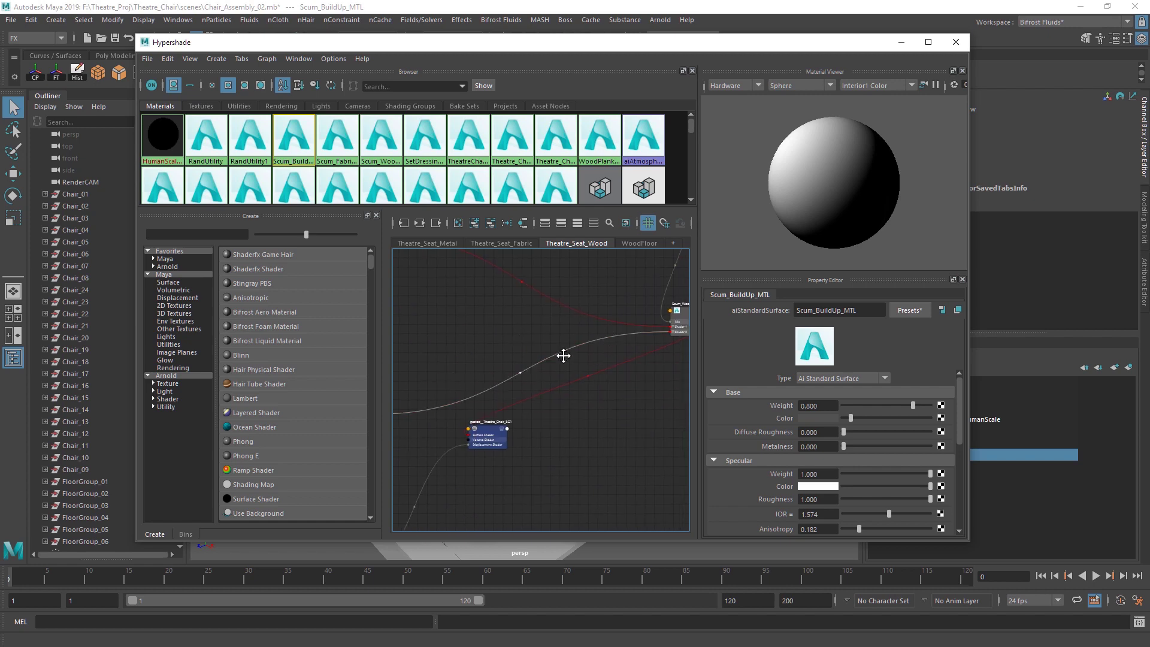
{"action": "left_click_drag", "start_coordinate": [611, 502], "coordinate": [716, 501]}
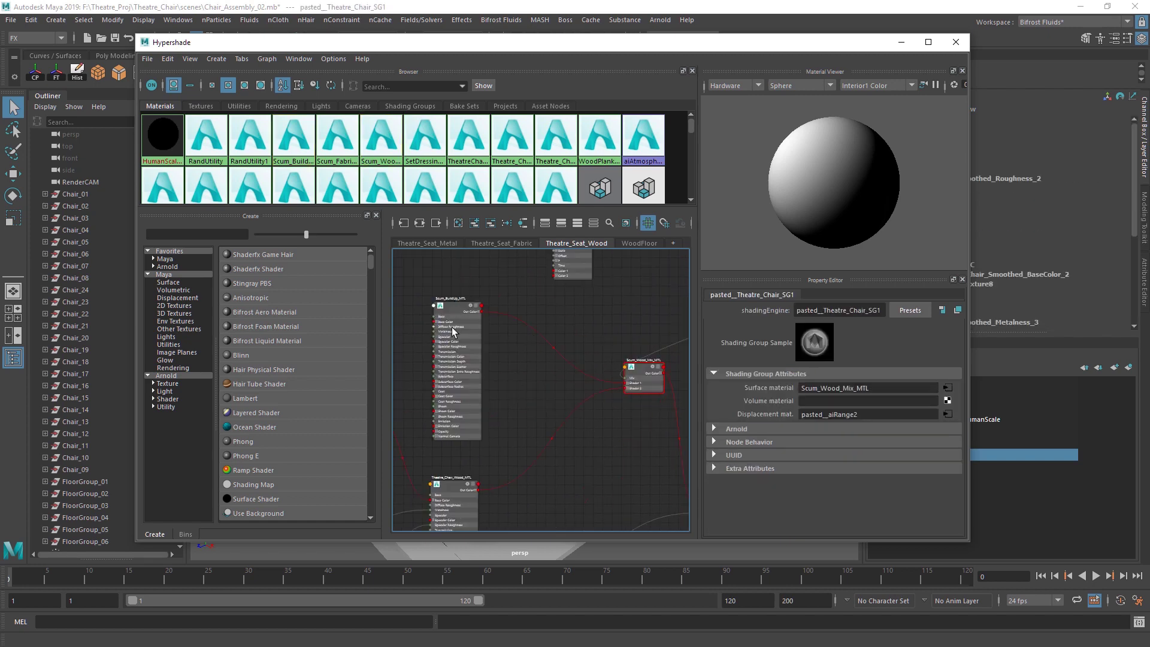
{"action": "middle_click_drag", "start_coordinate": [601, 330], "coordinate": [521, 367], "text": "alt"}
{"action": "scroll", "coordinate": [554, 411], "scroll_direction": "up", "scroll_amount": 4}
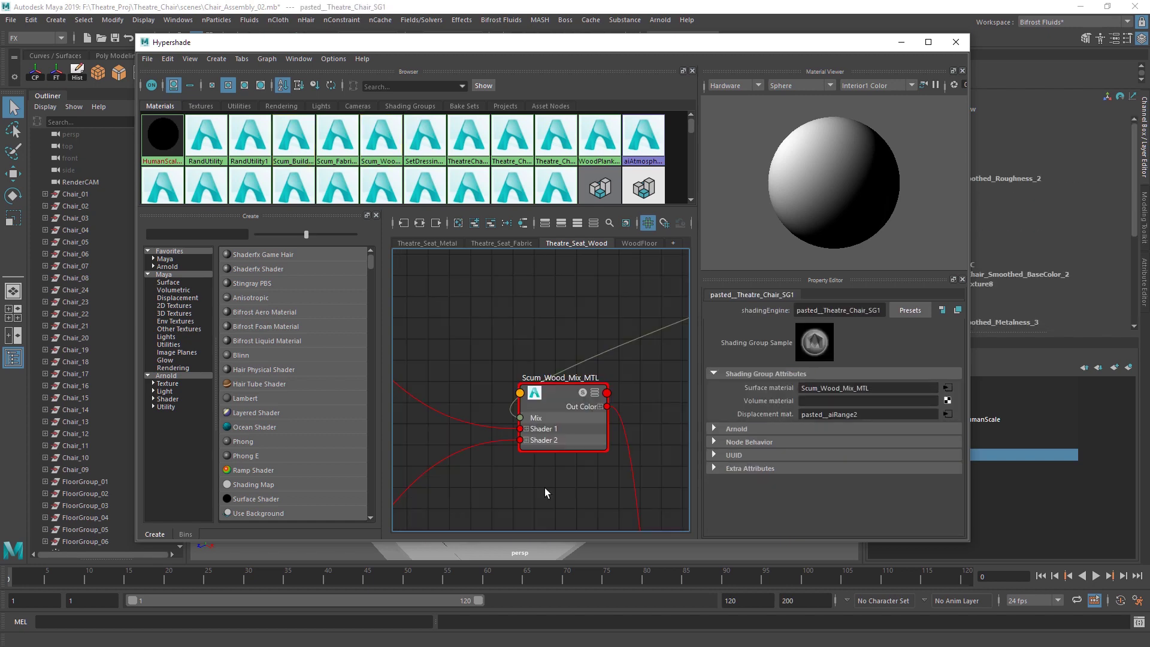
{"action": "left_click", "coordinate": [545, 489]}
{"action": "key", "text": "Tab"}
{"action": "type", "text": "aiMix"}
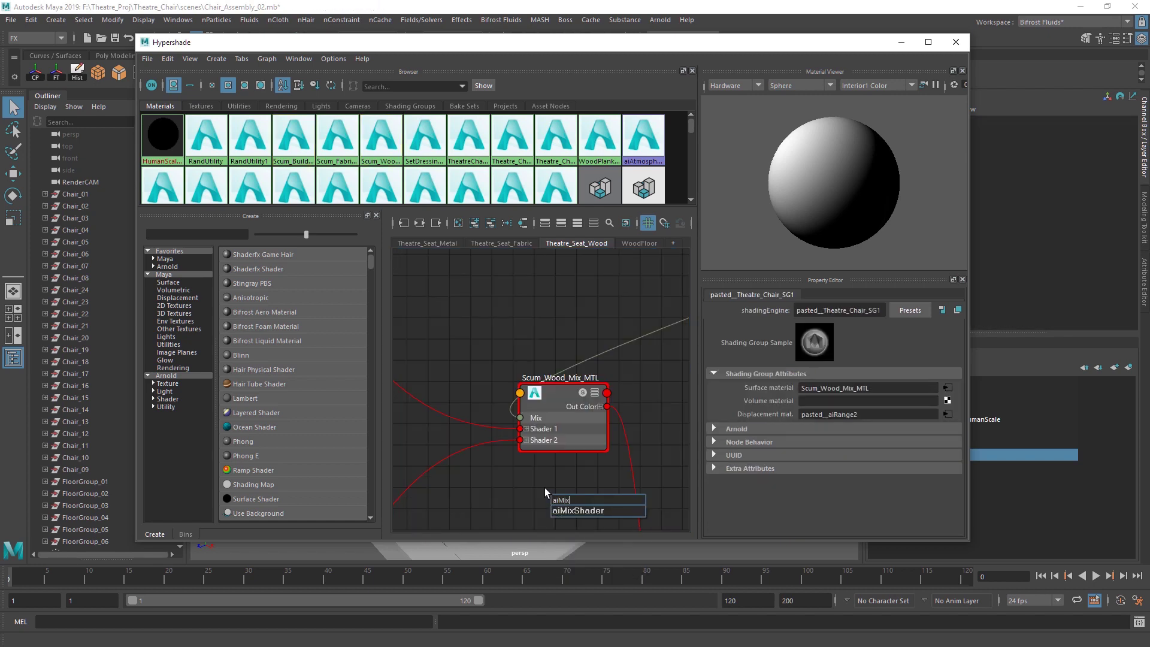
{"action": "left_click", "coordinate": [488, 491]}
Step: Inspect Theatre_Chair_Wood_MTL and follow its connection into the Scum_Wood_Mix_MTL node
{"action": "scroll", "coordinate": [474, 489], "scroll_direction": "down", "scroll_amount": 4}
{"action": "middle_click_drag", "start_coordinate": [427, 485], "coordinate": [544, 415], "text": "alt"}
{"action": "scroll", "coordinate": [597, 368], "scroll_direction": "down", "scroll_amount": 4}
{"action": "left_click", "coordinate": [529, 422]}
{"action": "scroll", "coordinate": [544, 415], "scroll_direction": "up", "scroll_amount": 3}
{"action": "middle_click_drag", "start_coordinate": [510, 324], "coordinate": [345, 333], "text": "alt"}
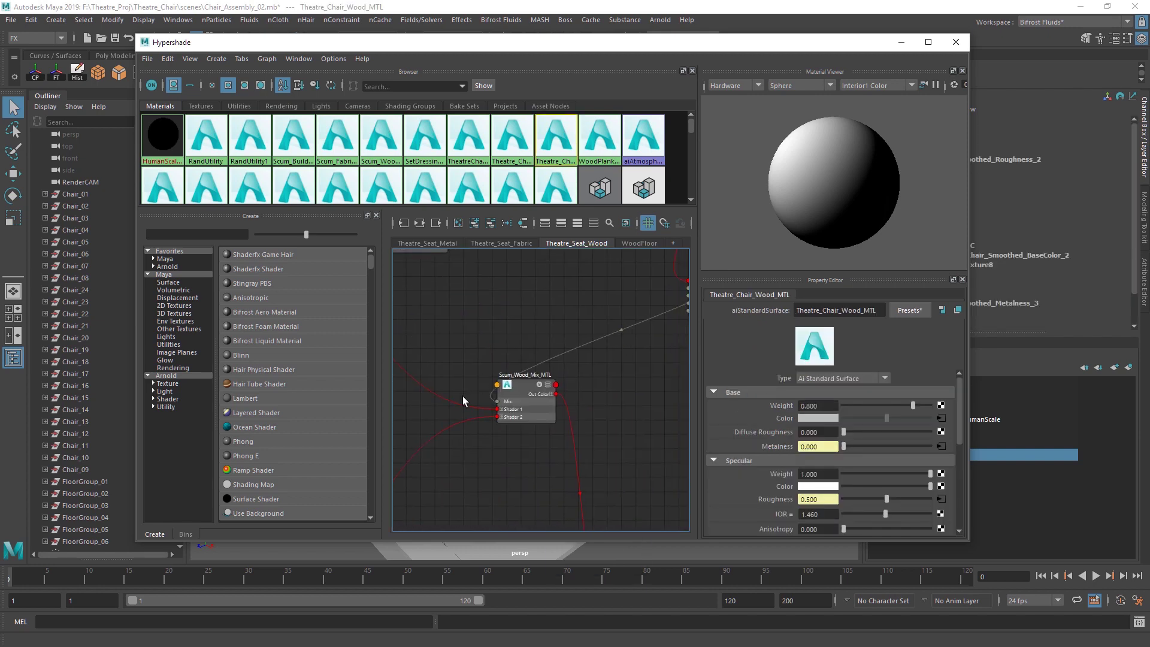
Step: Inspect the aiUtility1 node in the seat wood network and review its Shade Mode and Color Mode options
{"action": "middle_click_drag", "start_coordinate": [561, 363], "coordinate": [575, 379], "text": "alt"}
{"action": "scroll", "coordinate": [493, 317], "scroll_direction": "down", "scroll_amount": 3}
{"action": "middle_click_drag", "start_coordinate": [574, 308], "coordinate": [576, 326], "text": "alt"}
{"action": "left_click", "coordinate": [444, 320]}
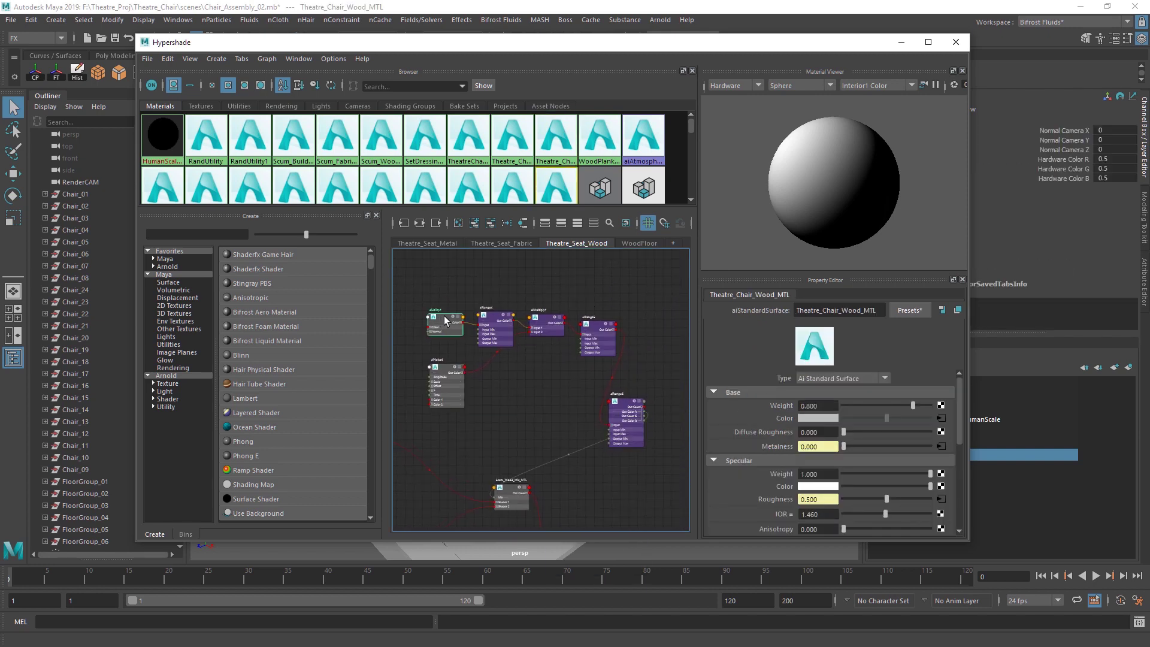
{"action": "right_click_drag", "start_coordinate": [442, 323], "coordinate": [496, 310], "text": "alt"}
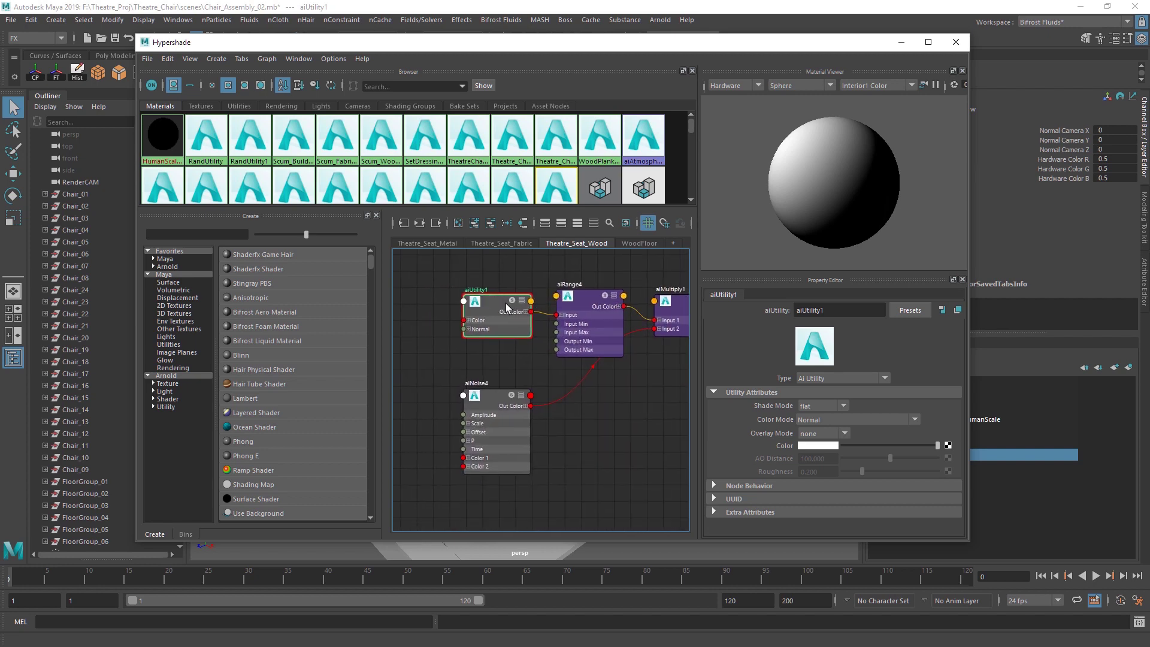
{"action": "left_click", "coordinate": [836, 407]}
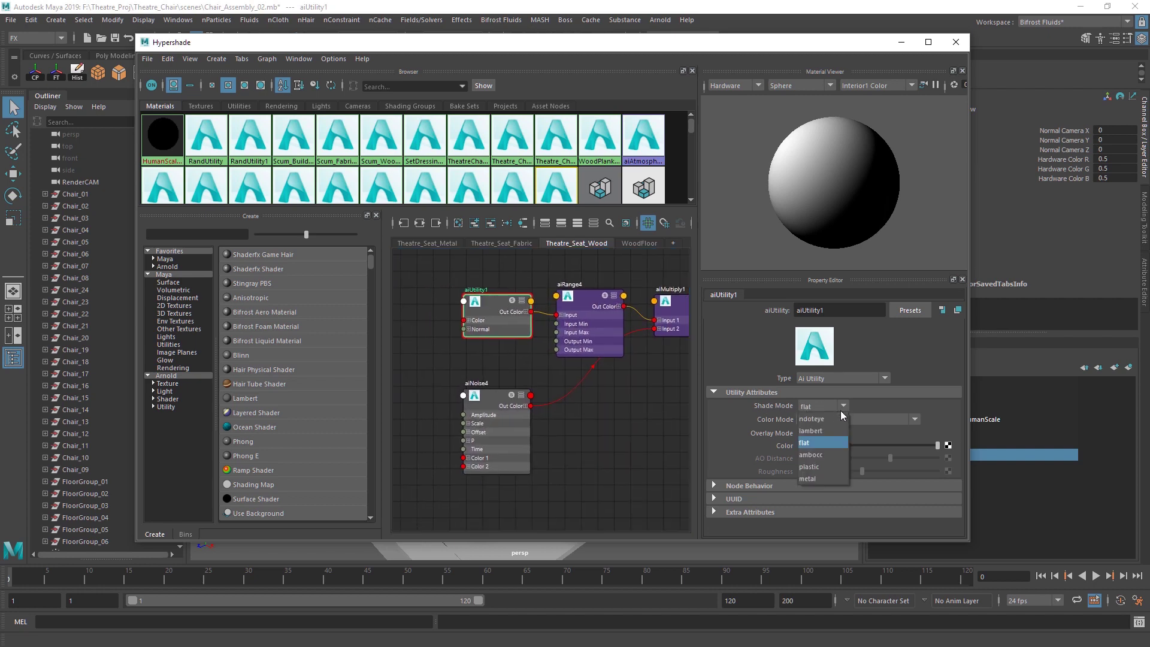
{"action": "left_click", "coordinate": [762, 417]}
{"action": "left_click", "coordinate": [836, 421]}
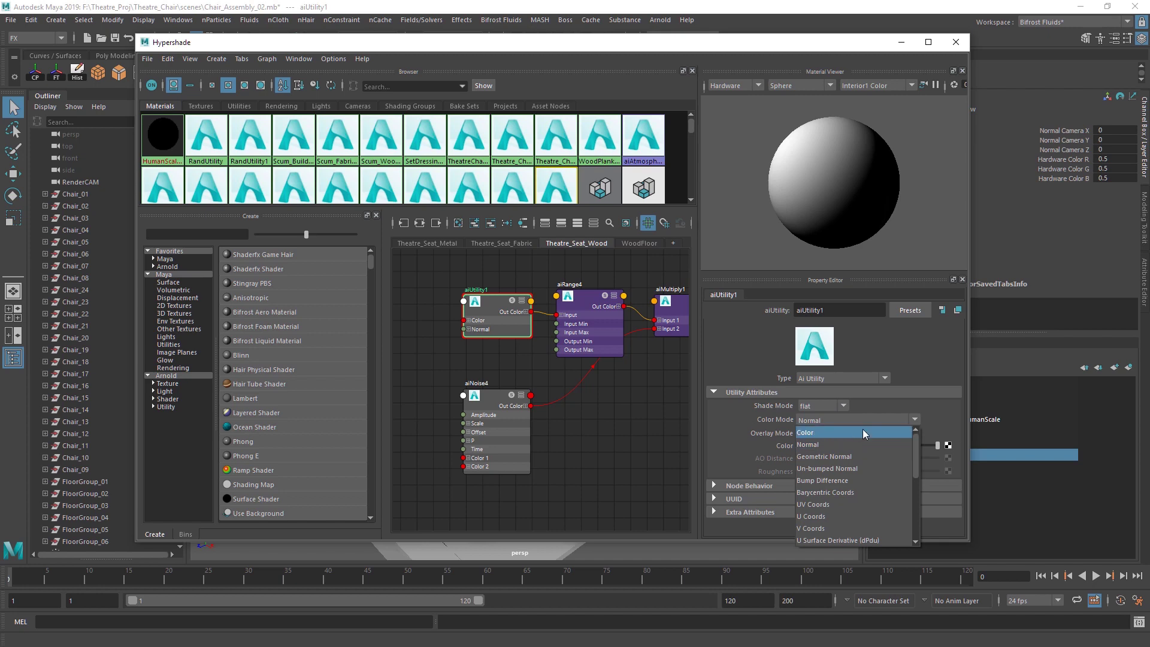
Step: Check aiRange4's separate color outputs, and move aiUtility1 and aiRange4 together away from aiNoise4
{"action": "left_click", "coordinate": [573, 338]}
{"action": "left_click", "coordinate": [576, 334]}
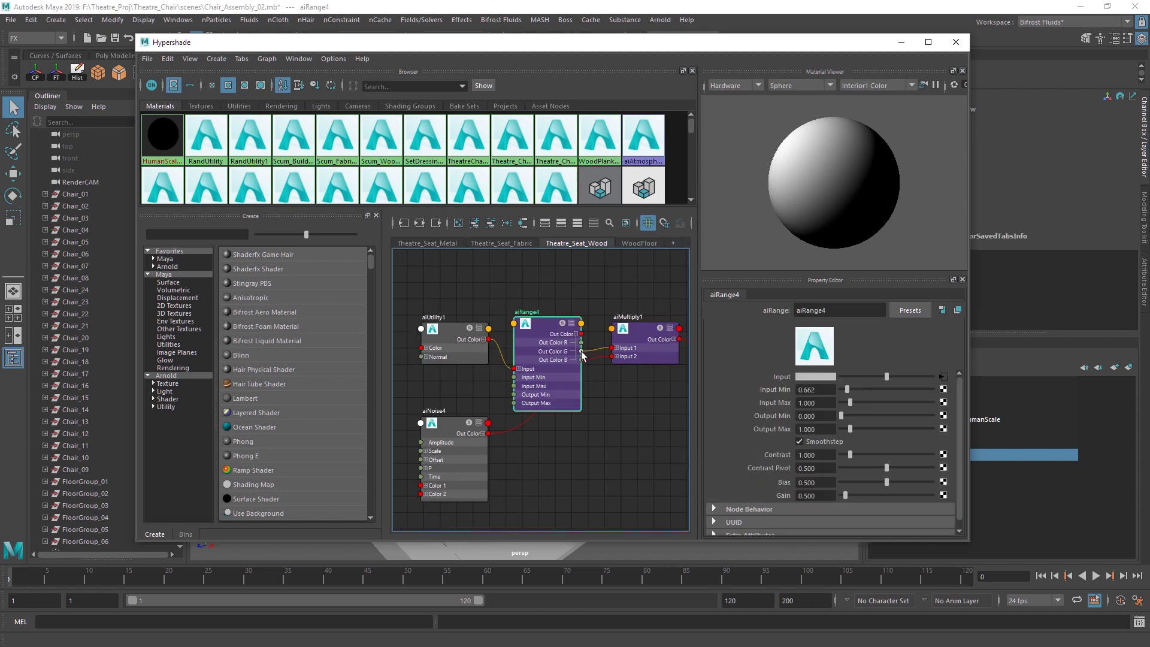
{"action": "left_click_drag", "start_coordinate": [548, 342], "coordinate": [518, 304]}
{"action": "middle_click_drag", "start_coordinate": [528, 289], "coordinate": [599, 311], "text": "alt"}
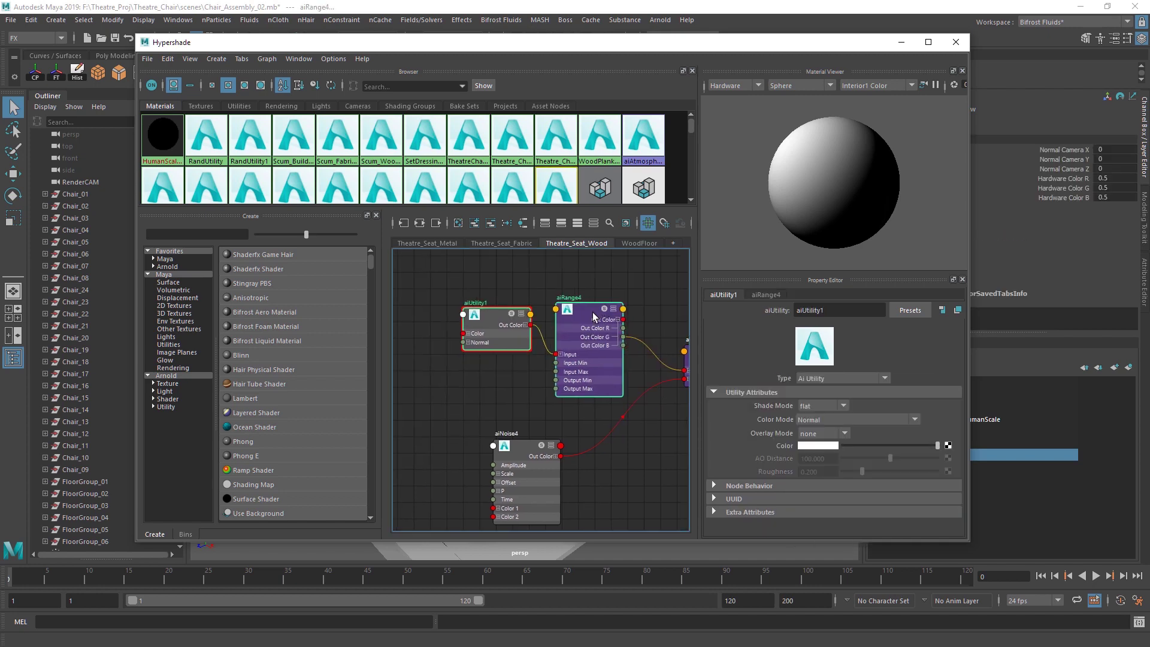
{"action": "left_click_drag", "start_coordinate": [591, 312], "coordinate": [547, 300]}
{"action": "left_click", "coordinate": [602, 366]}
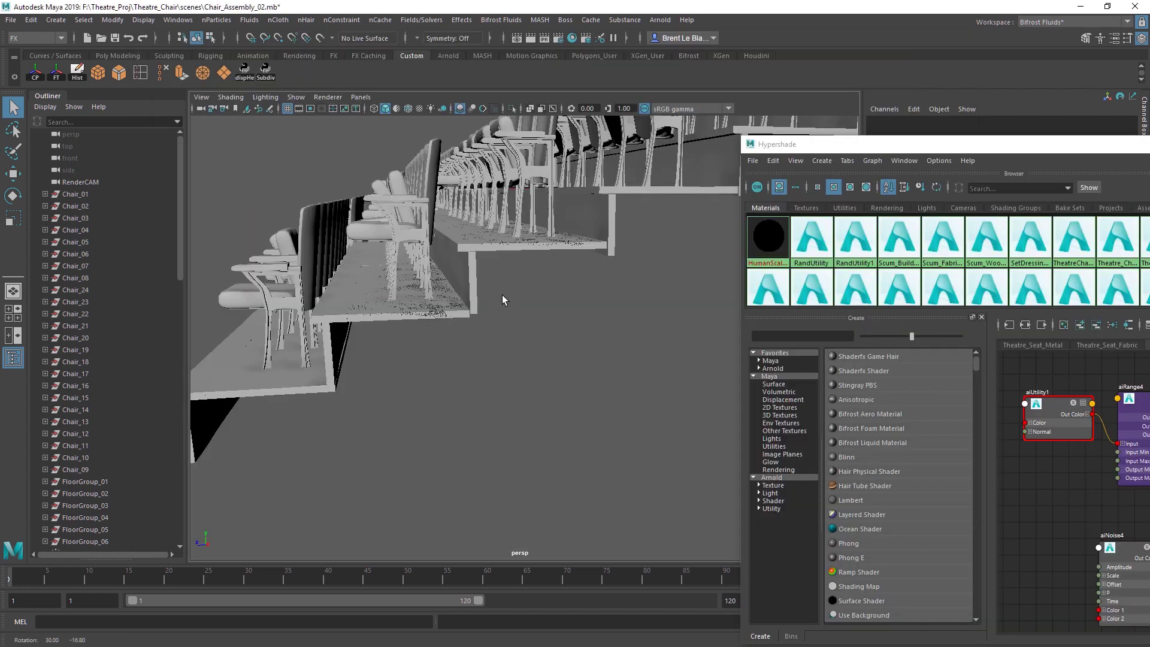
Step: Set the Arnold RenderView test resolution to 25% and start rendering the chairs from RenderCAMShape
{"action": "left_click_drag", "start_coordinate": [501, 300], "coordinate": [534, 286], "text": "alt"}
{"action": "left_click_drag", "start_coordinate": [479, 207], "coordinate": [588, 285], "text": "alt"}
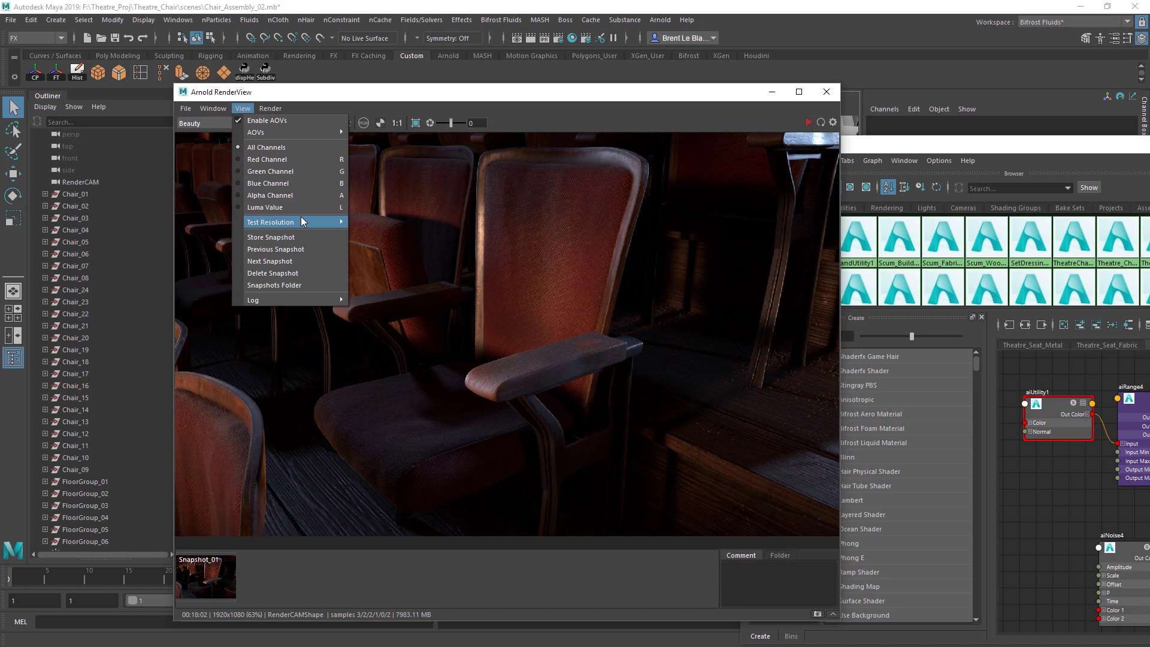
{"action": "mouse_move", "coordinate": [303, 223]}
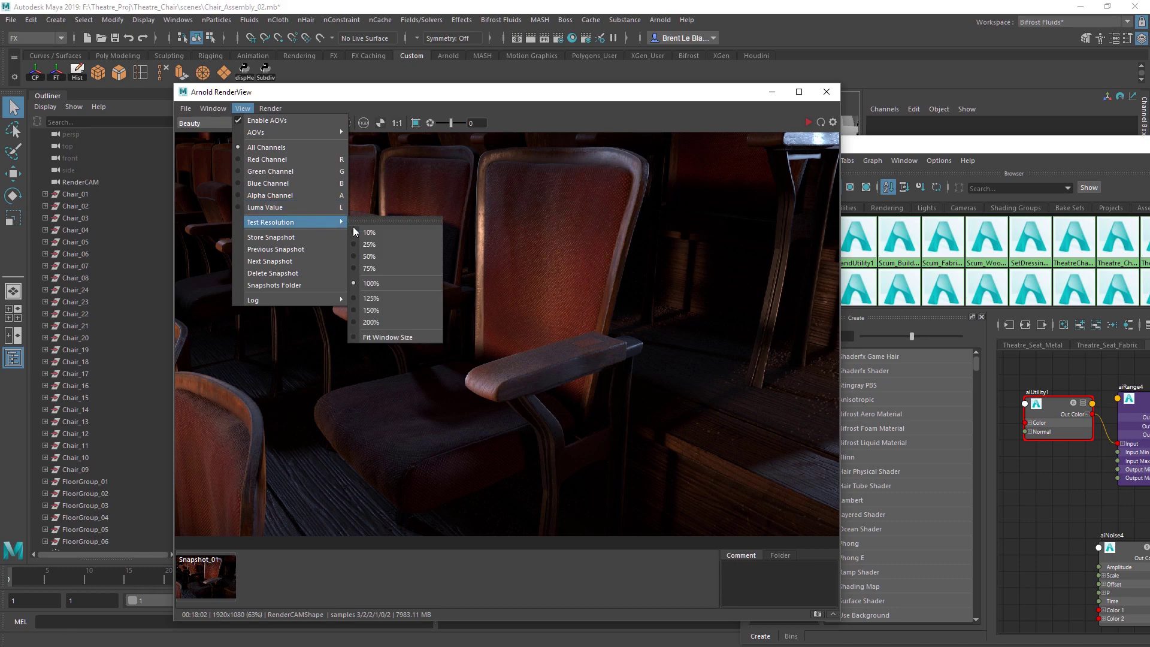
{"action": "left_click", "coordinate": [387, 244]}
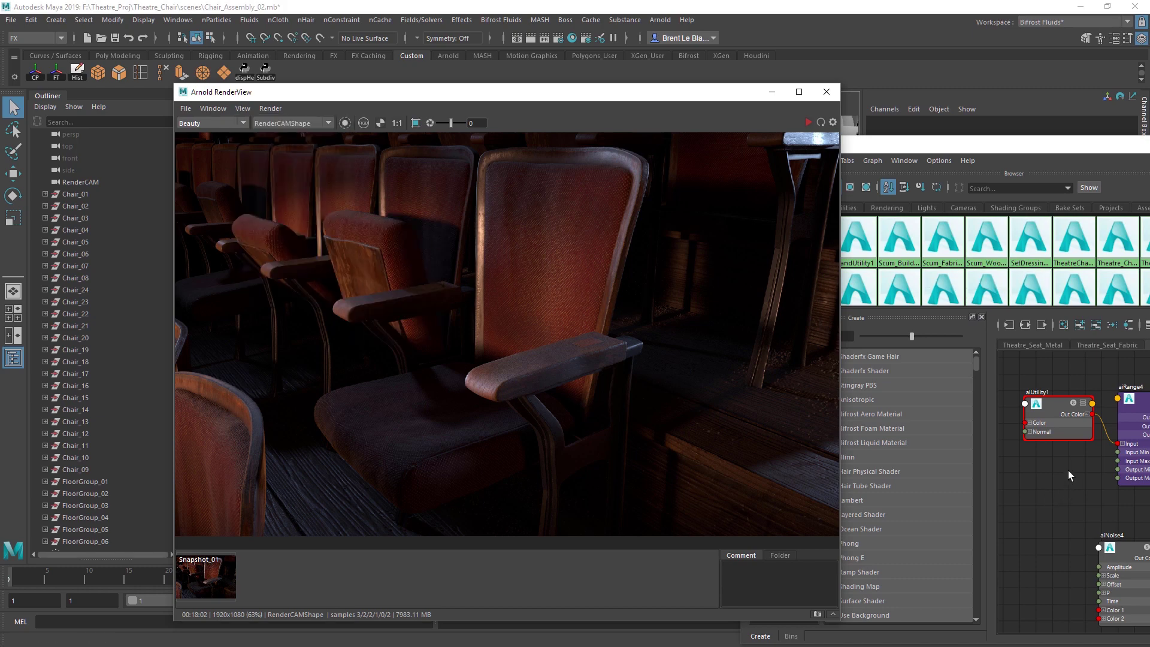
{"action": "left_click", "coordinate": [808, 123]}
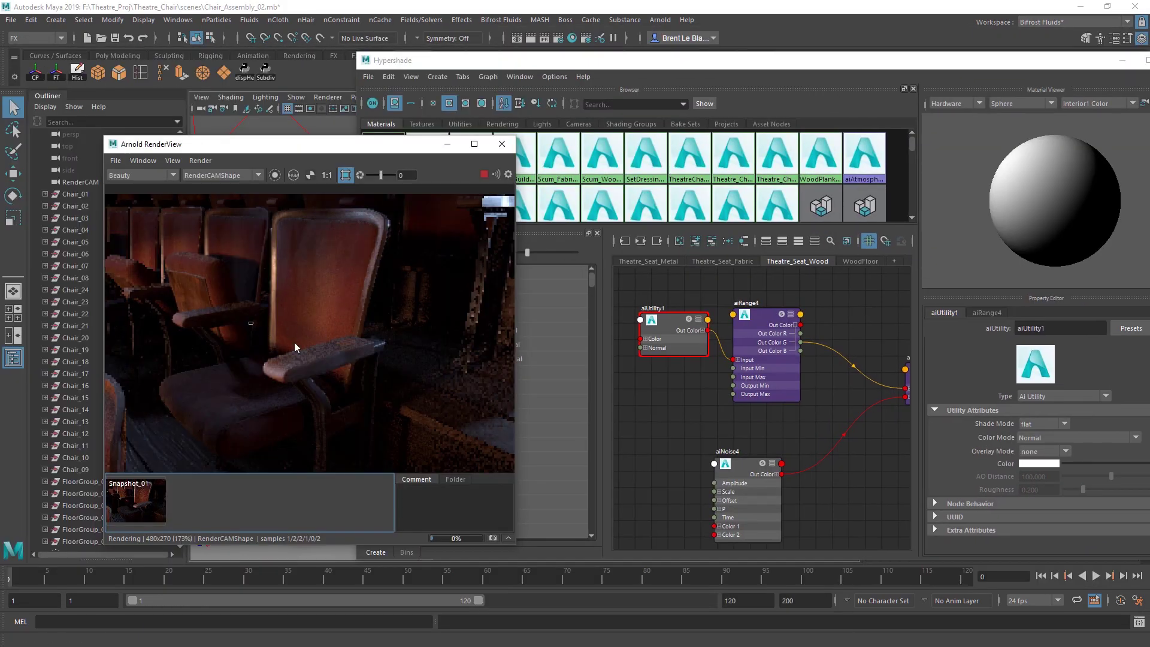
Step: Crop the render region to the front chair's armrest and turn on isolated rendering of the selected node
{"action": "left_click_drag", "start_coordinate": [294, 342], "coordinate": [399, 399]}
{"action": "scroll", "coordinate": [363, 360], "scroll_direction": "up", "scroll_amount": 3}
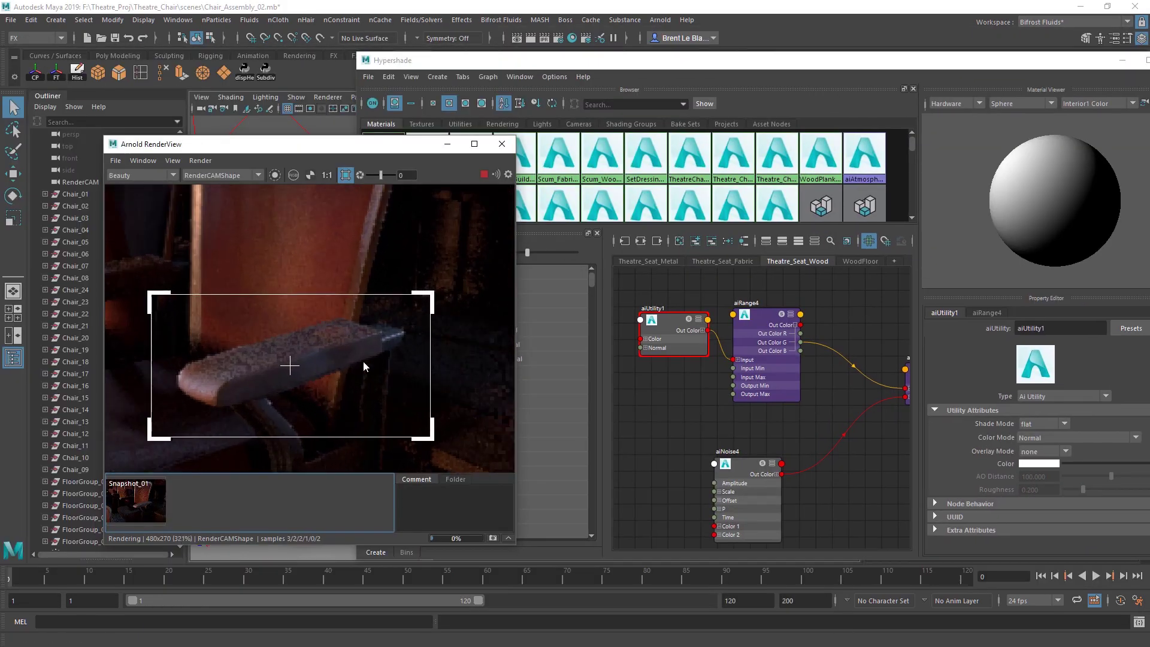
{"action": "left_click", "coordinate": [276, 174]}
Step: Preview aiUtility1, aiRange4 and aiMultiply1 in isolation on the armrest, comparing the range mask with the multiplied result
{"action": "left_click", "coordinate": [674, 324]}
{"action": "left_click", "coordinate": [765, 319]}
{"action": "middle_click_drag", "start_coordinate": [862, 342], "coordinate": [740, 342], "text": "alt"}
{"action": "left_click", "coordinate": [818, 368]}
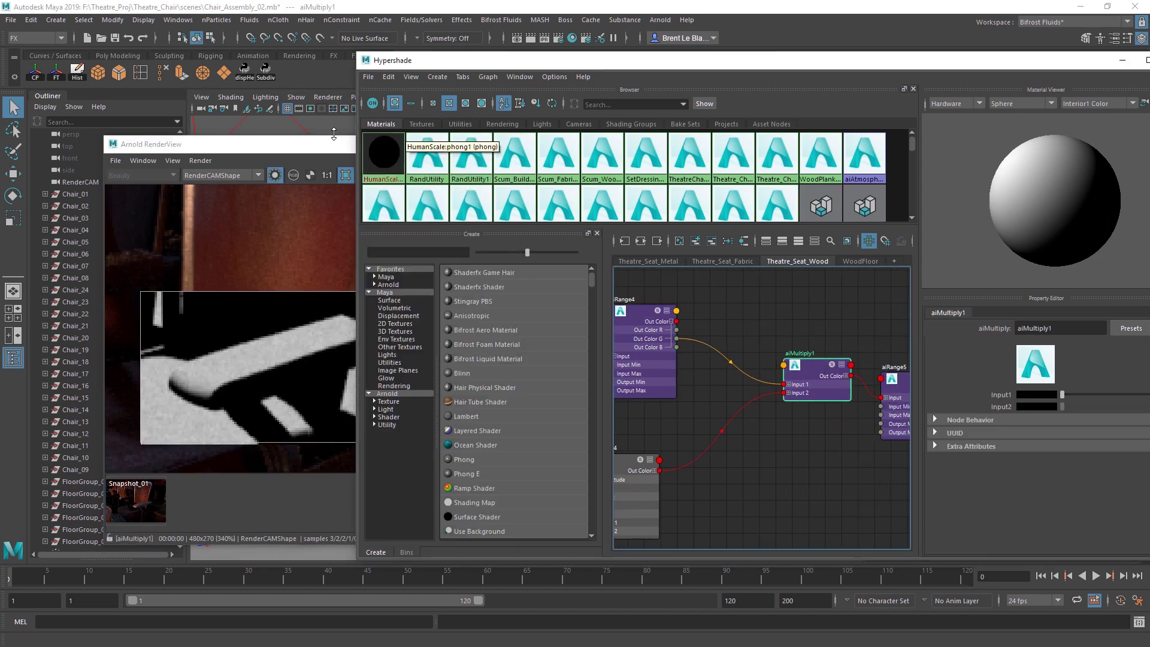
{"action": "left_click_drag", "start_coordinate": [311, 142], "coordinate": [258, 139]}
{"action": "middle_click_drag", "start_coordinate": [682, 406], "coordinate": [753, 384], "text": "alt"}
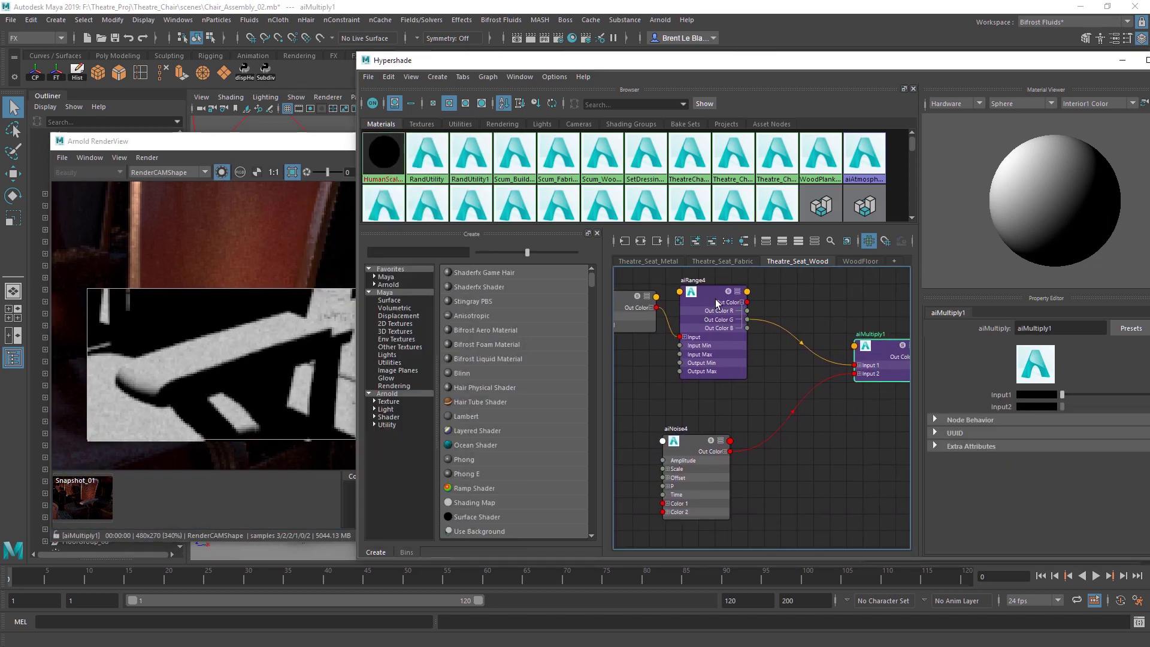
{"action": "left_click", "coordinate": [711, 291]}
{"action": "left_click", "coordinate": [889, 356]}
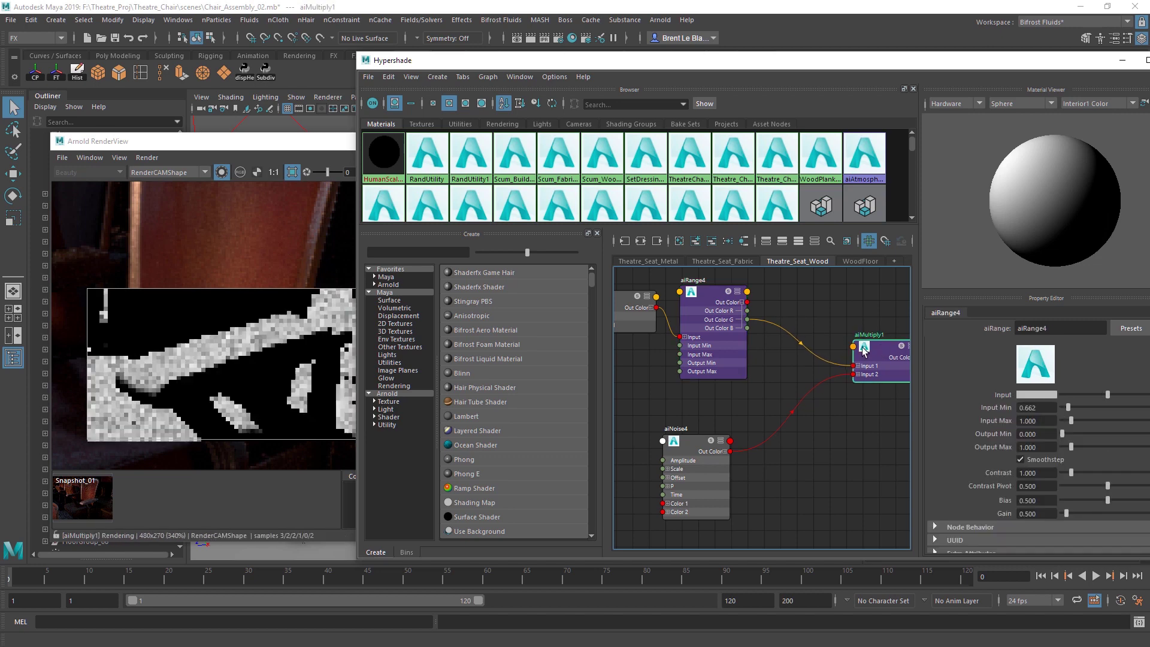
Step: Compare the isolated aiNoise4 pattern with the aiMultiply1 output it feeds
{"action": "middle_click_drag", "start_coordinate": [695, 382], "coordinate": [743, 402], "text": "alt"}
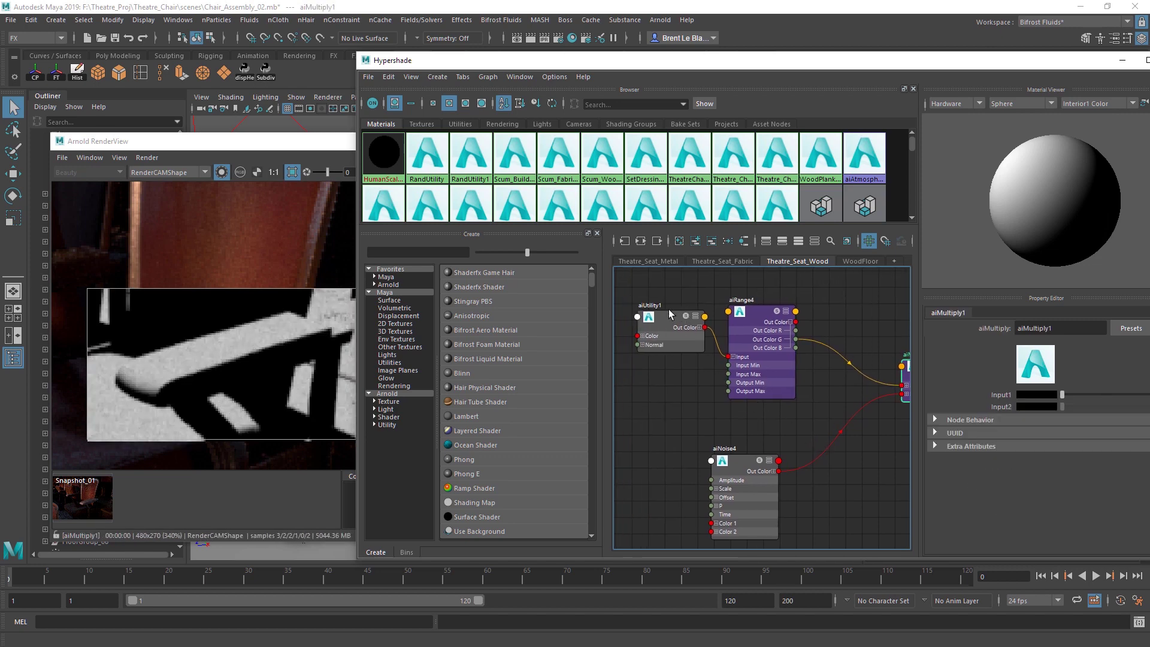
{"action": "middle_click_drag", "start_coordinate": [867, 358], "coordinate": [783, 339], "text": "alt"}
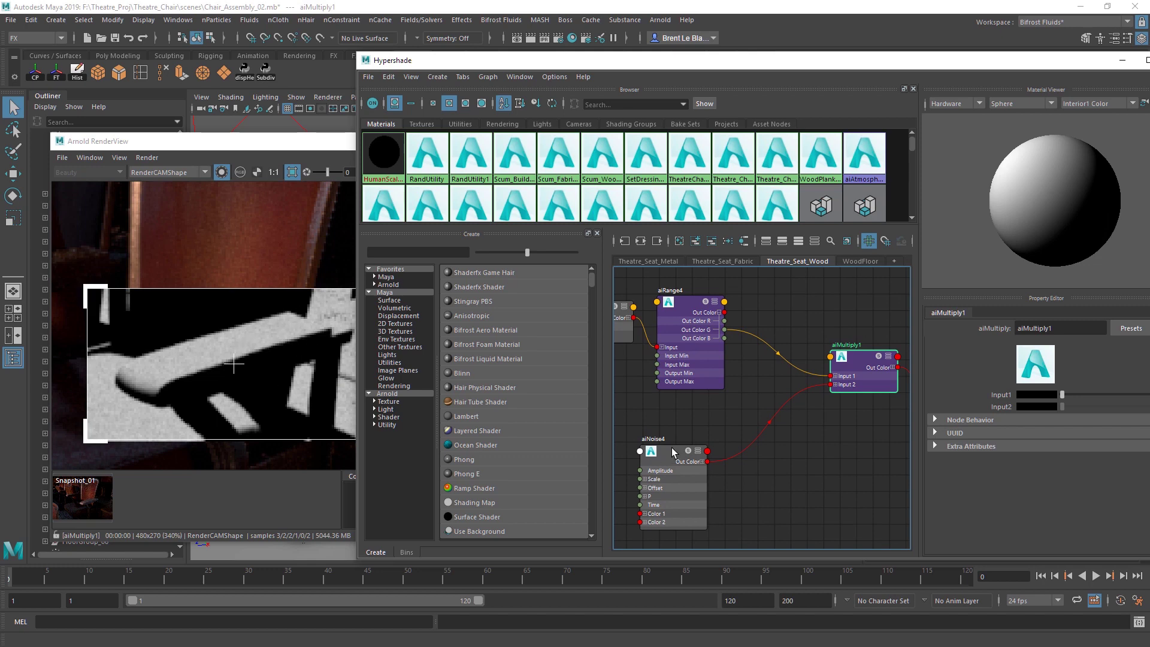
{"action": "left_click", "coordinate": [644, 458]}
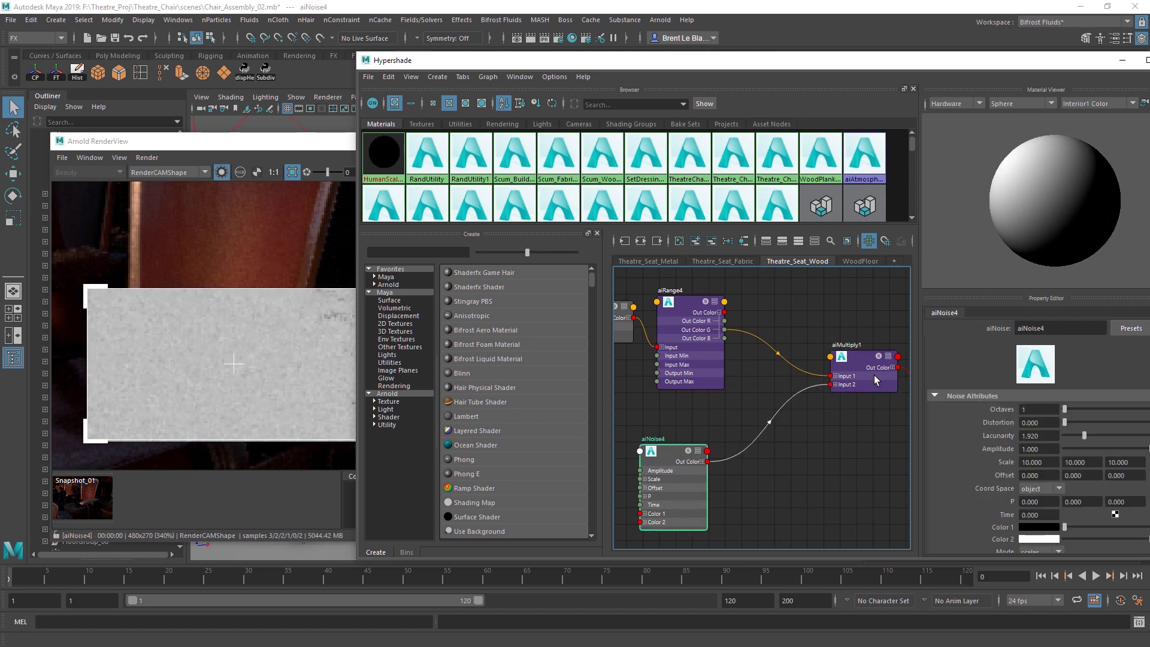
{"action": "left_click", "coordinate": [862, 361]}
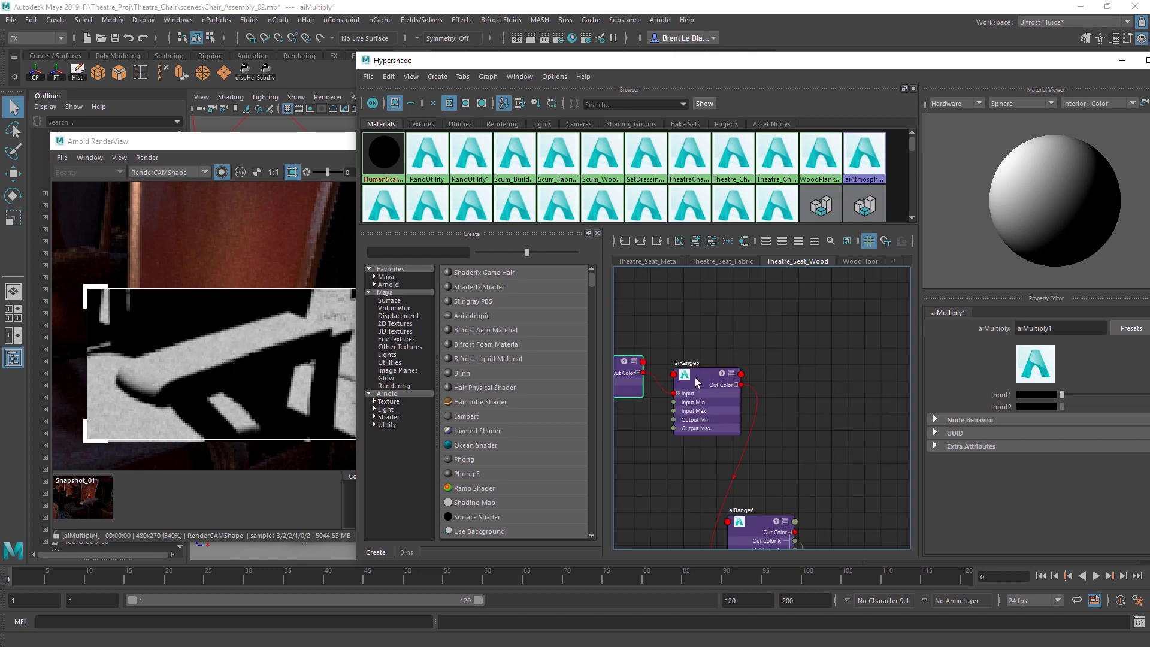
Step: Preview aiRange5 and aiRange6 in isolation and follow their mask into Scum_Wood_Mix_MTL
{"action": "left_click", "coordinate": [696, 379]}
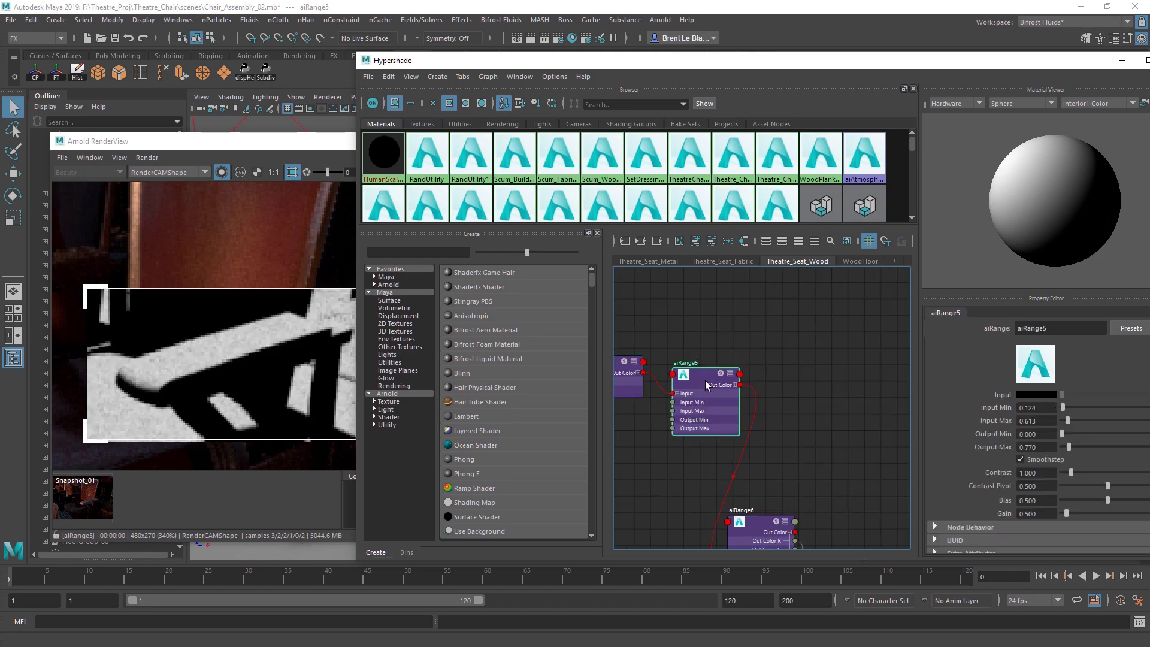
{"action": "middle_click_drag", "start_coordinate": [714, 490], "coordinate": [713, 377], "text": "alt"}
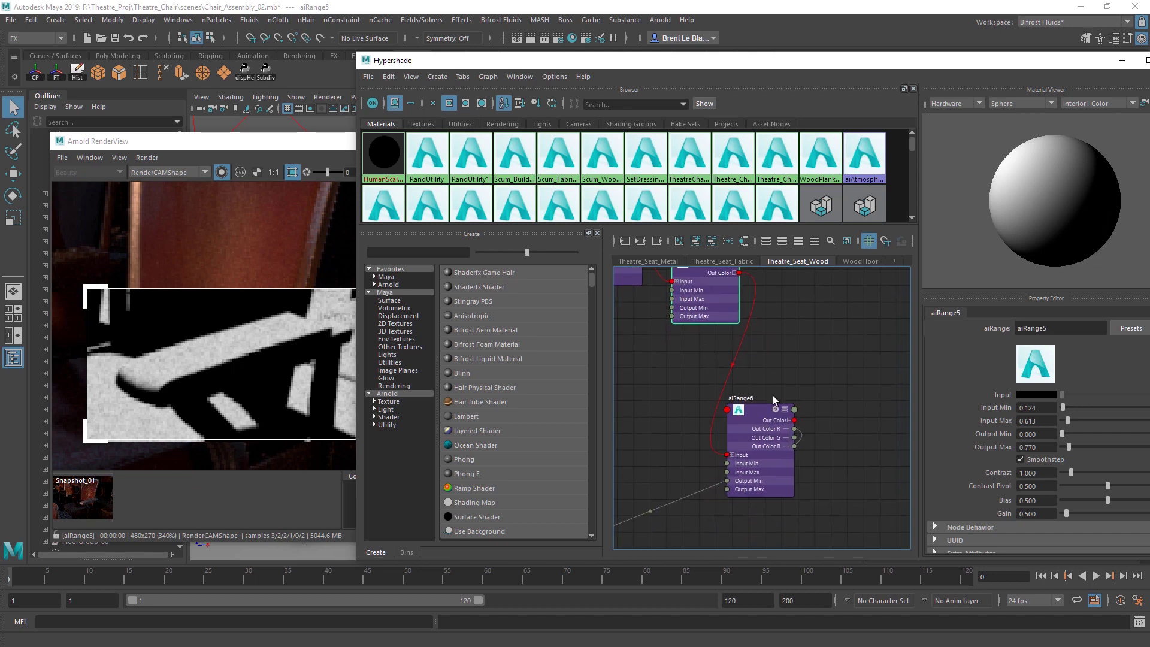
{"action": "left_click", "coordinate": [762, 412]}
{"action": "middle_click_drag", "start_coordinate": [700, 441], "coordinate": [801, 367], "text": "alt"}
{"action": "right_click_drag", "start_coordinate": [800, 368], "coordinate": [684, 450], "text": "alt"}
{"action": "middle_click_drag", "start_coordinate": [684, 453], "coordinate": [745, 390], "text": "alt"}
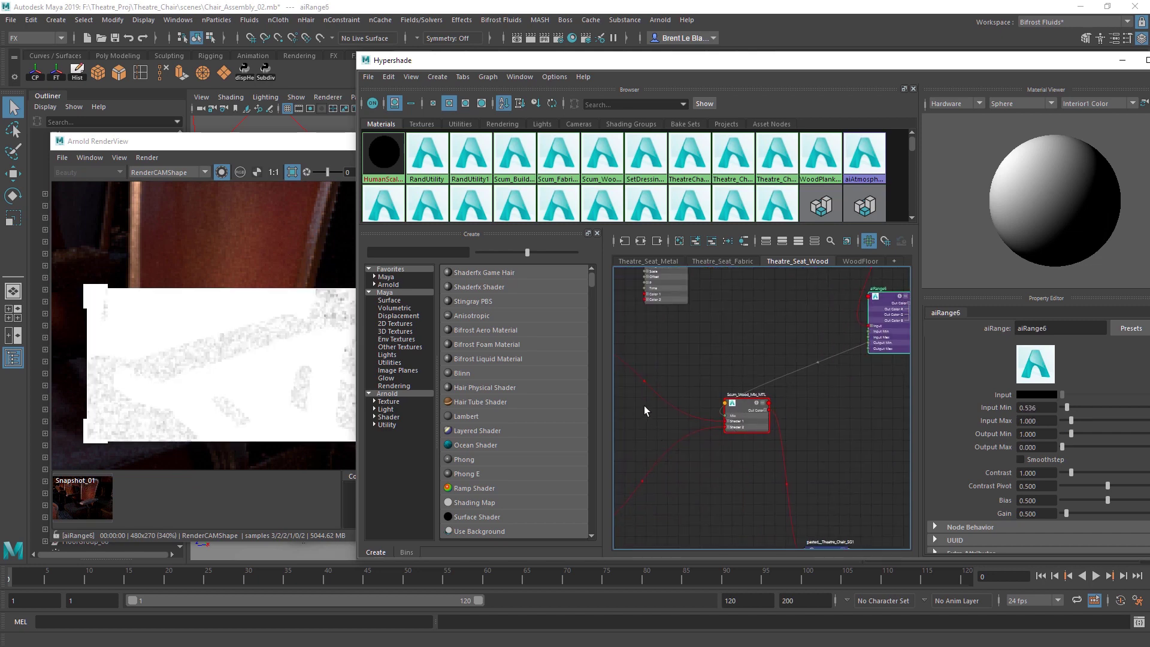
Step: Preview Scum_BuildUp_MTL, Theatre_Chair_Wood_MTL and the blended Scum_Wood_Mix_MTL in isolation on the armrest
{"action": "middle_click_drag", "start_coordinate": [645, 411], "coordinate": [846, 384], "text": "alt"}
{"action": "middle_click_drag", "start_coordinate": [903, 348], "coordinate": [731, 382], "text": "alt"}
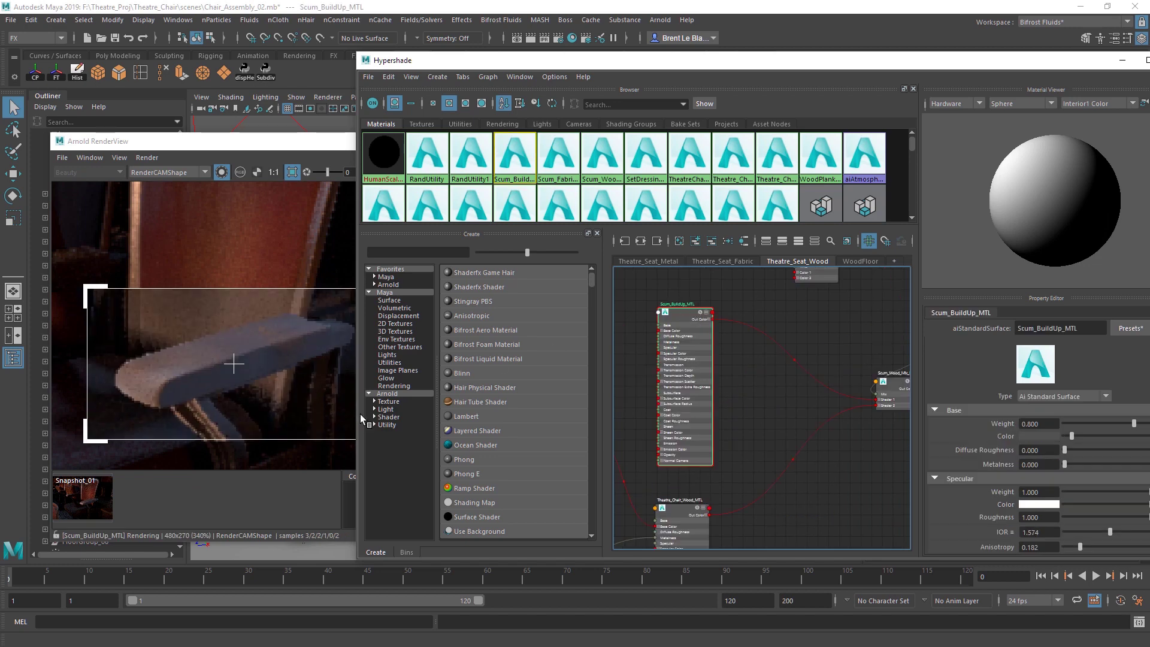
{"action": "middle_click_drag", "start_coordinate": [675, 512], "coordinate": [672, 448], "text": "alt"}
{"action": "left_click", "coordinate": [674, 448]}
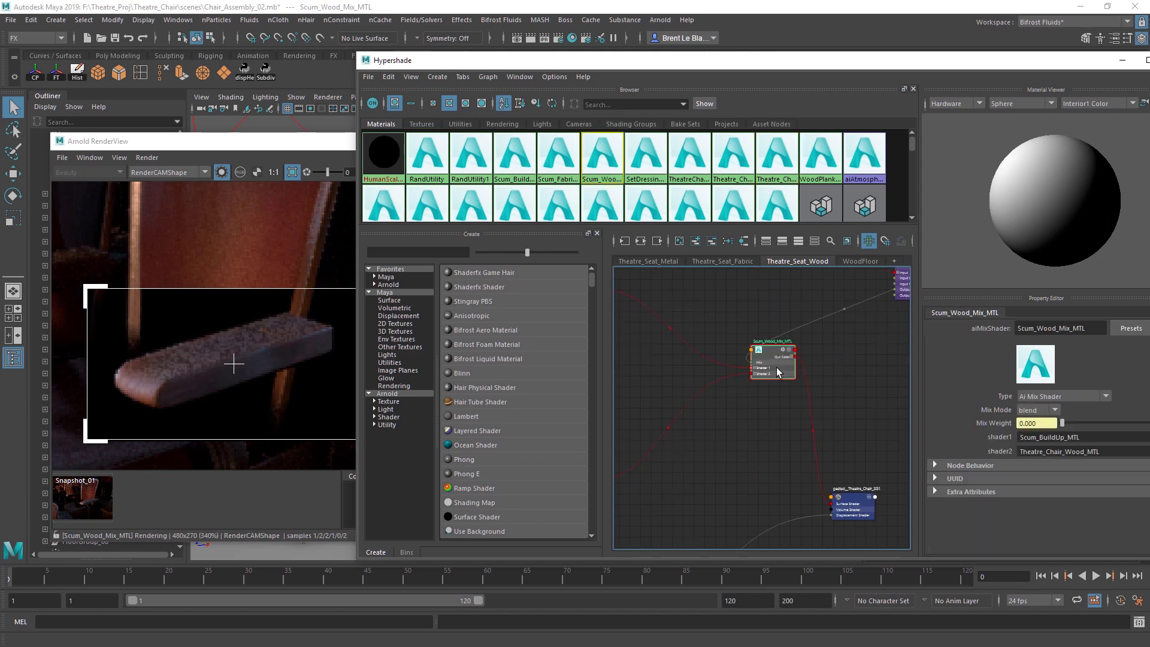
Step: Isolate Theatre_Chair_Fabric_MTL from the seat fabric network and shift the render region onto the nearest fabric chair back
{"action": "left_click", "coordinate": [707, 415]}
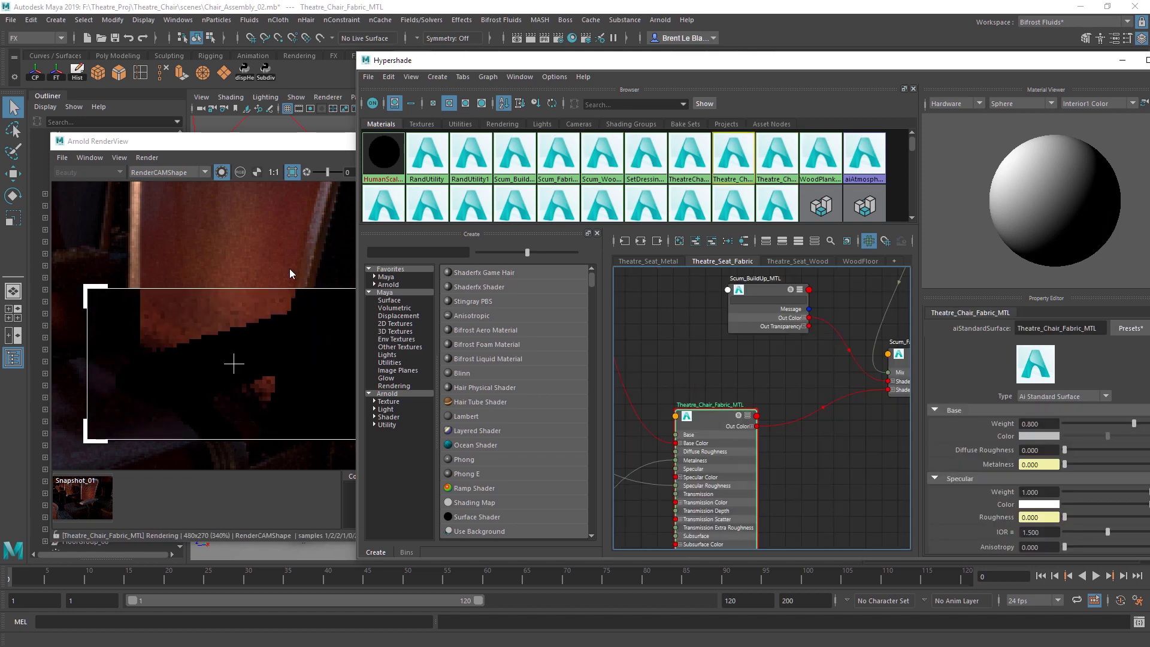
{"action": "middle_click_drag", "start_coordinate": [289, 292], "coordinate": [246, 369], "text": "alt"}
{"action": "left_click_drag", "start_coordinate": [366, 313], "coordinate": [160, 354]}
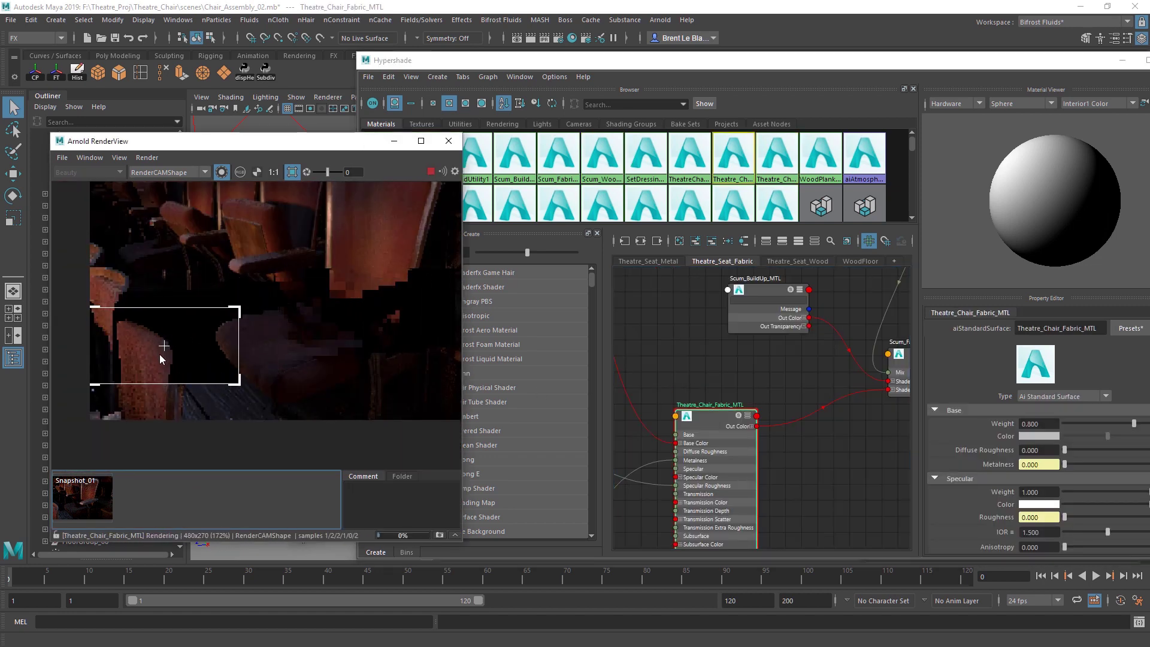
Step: Preview Scum_BuildUp_MTL, Scum_Fabric_MIX and the aiRange6 mask in the seat fabric network
{"action": "middle_click_drag", "start_coordinate": [710, 424], "coordinate": [680, 422], "text": "alt"}
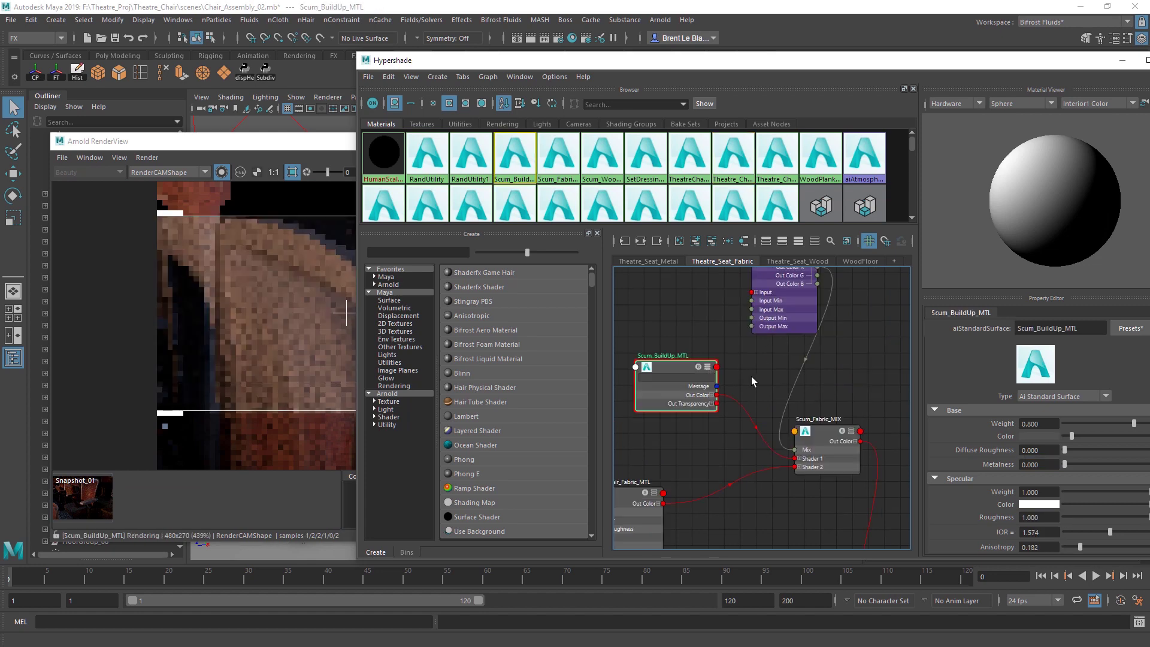
{"action": "middle_click_drag", "start_coordinate": [810, 360], "coordinate": [779, 378], "text": "alt"}
{"action": "left_click", "coordinate": [796, 450]}
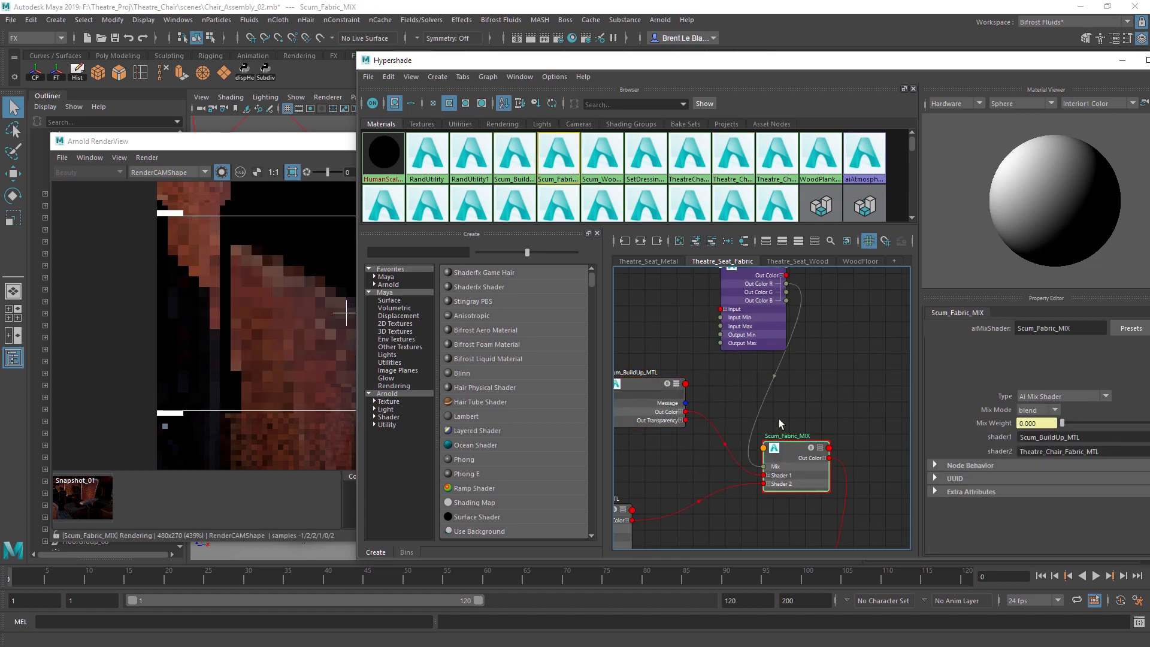
{"action": "middle_click_drag", "start_coordinate": [751, 276], "coordinate": [728, 372], "text": "alt"}
{"action": "left_click", "coordinate": [728, 372]}
{"action": "middle_click_drag", "start_coordinate": [704, 524], "coordinate": [806, 396], "text": "alt"}
{"action": "scroll", "coordinate": [807, 395], "scroll_direction": "down", "scroll_amount": 3}
{"action": "middle_click_drag", "start_coordinate": [795, 345], "coordinate": [760, 401], "text": "alt"}
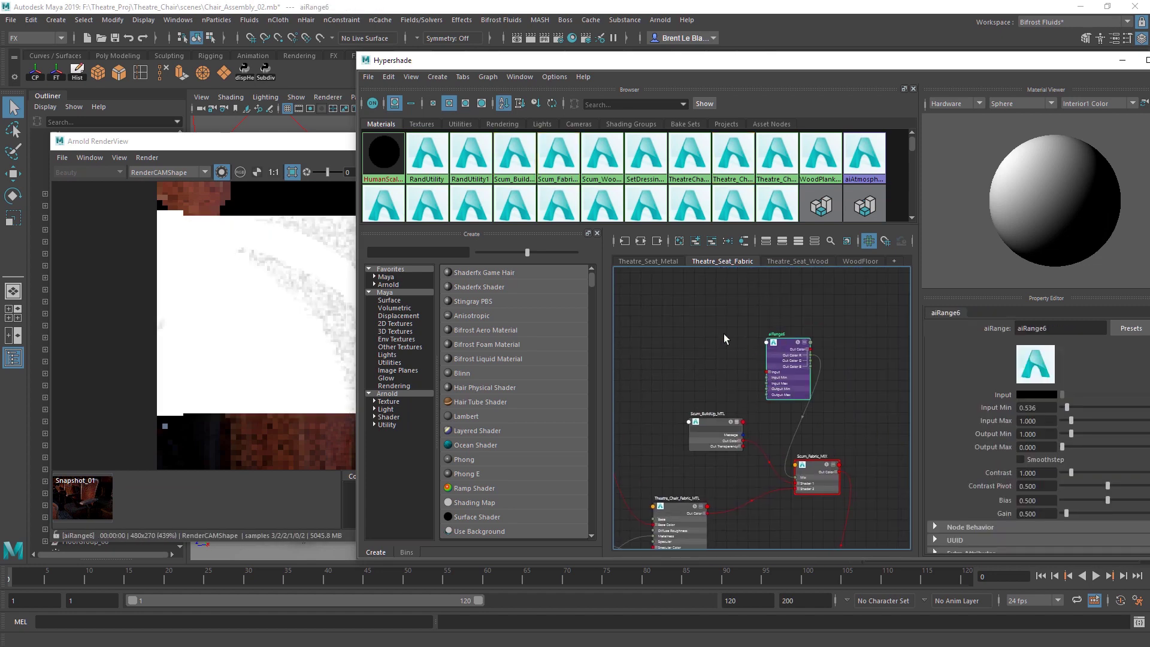
Step: Return to the seat wood network and preview Scum_Wood_Mix_MTL and aiRange6 alongside the nodes that build the mask
{"action": "left_click", "coordinate": [798, 262]}
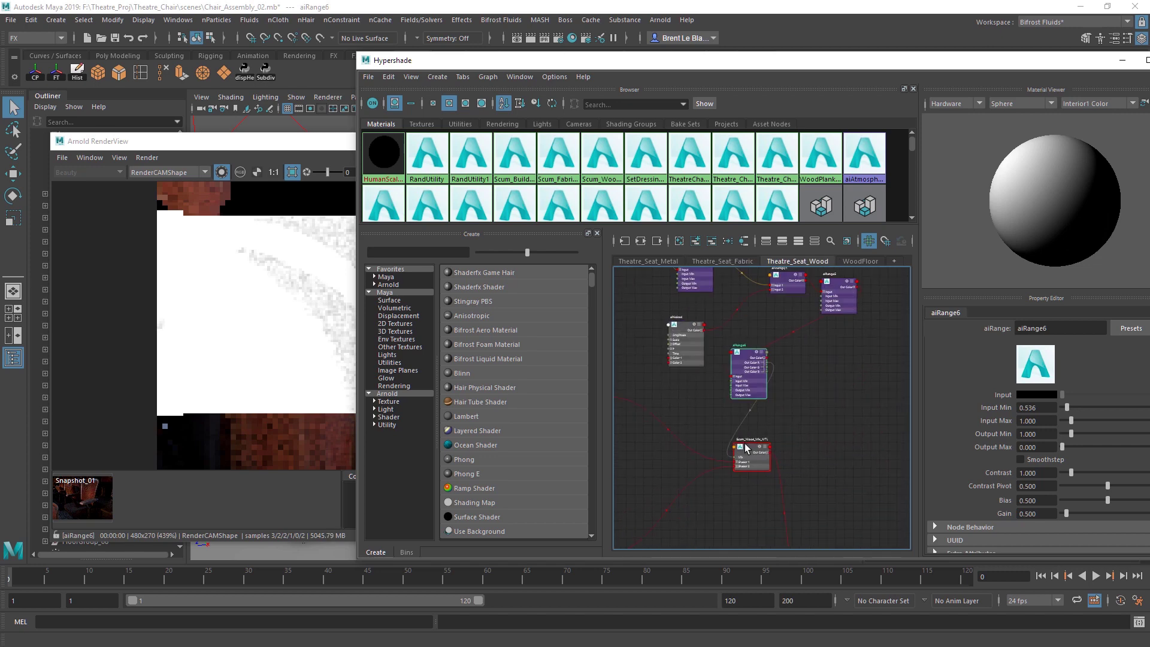
{"action": "left_click", "coordinate": [744, 444]}
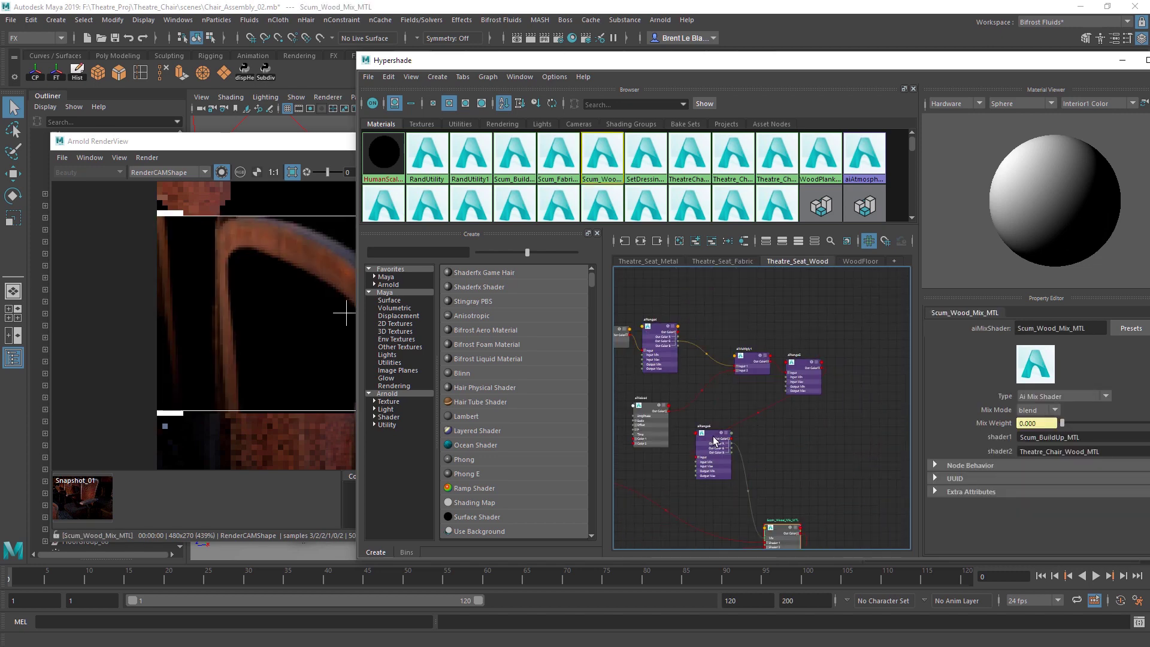
{"action": "left_click", "coordinate": [713, 439]}
{"action": "middle_click_drag", "start_coordinate": [717, 385], "coordinate": [801, 412], "text": "alt"}
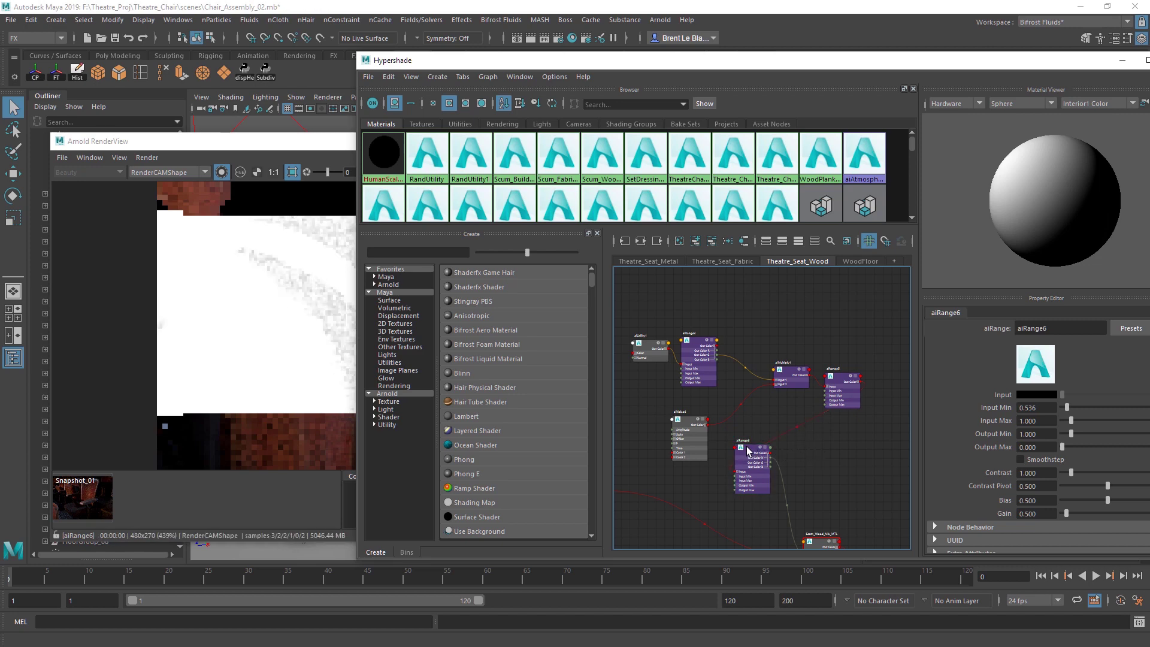
Step: Reposition aiRange6 above Scum_BuildUp_MTL in the seat fabric network, and return to the seat wood network
{"action": "left_click", "coordinate": [725, 261]}
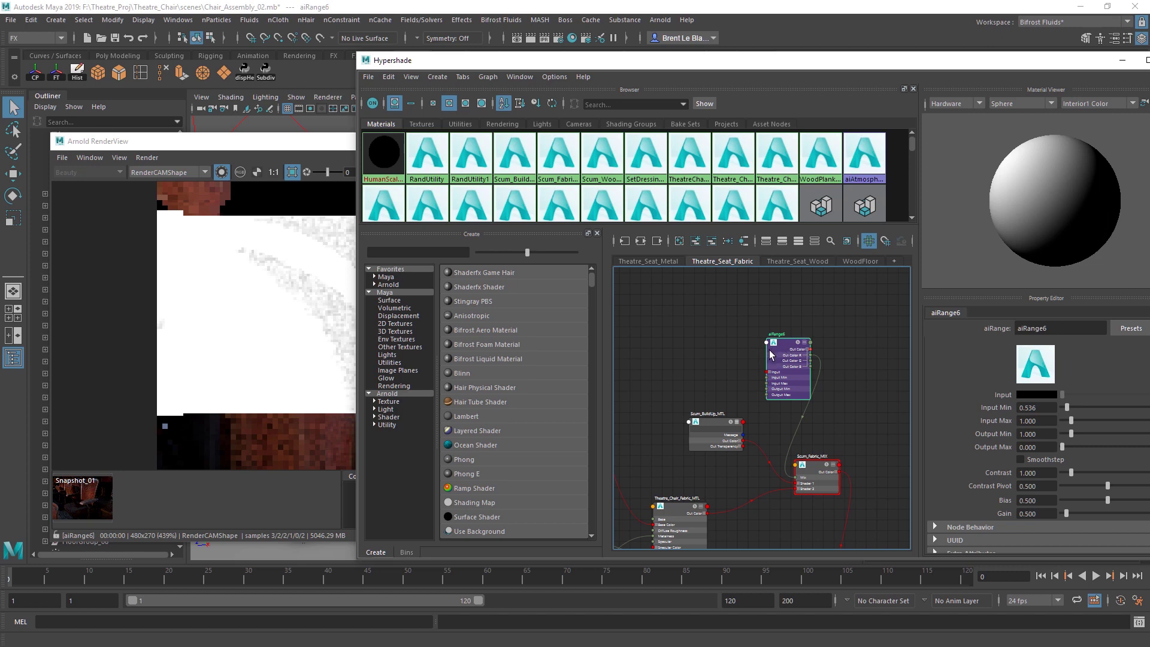
{"action": "left_click_drag", "start_coordinate": [783, 345], "coordinate": [729, 336]}
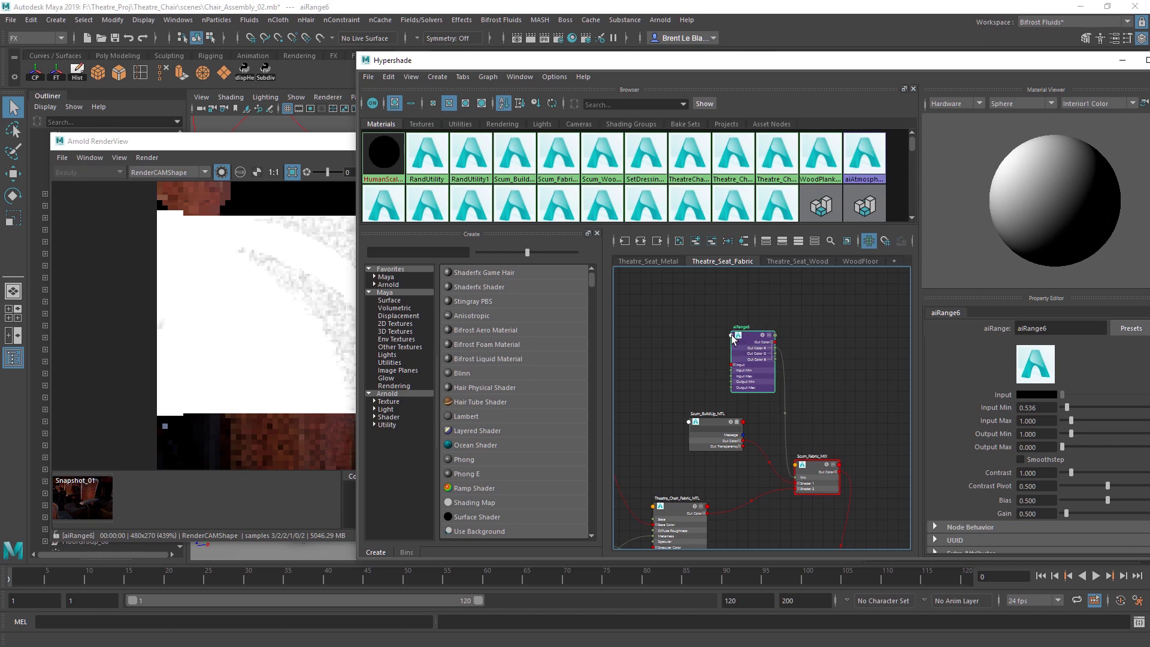
{"action": "left_click", "coordinate": [799, 264]}
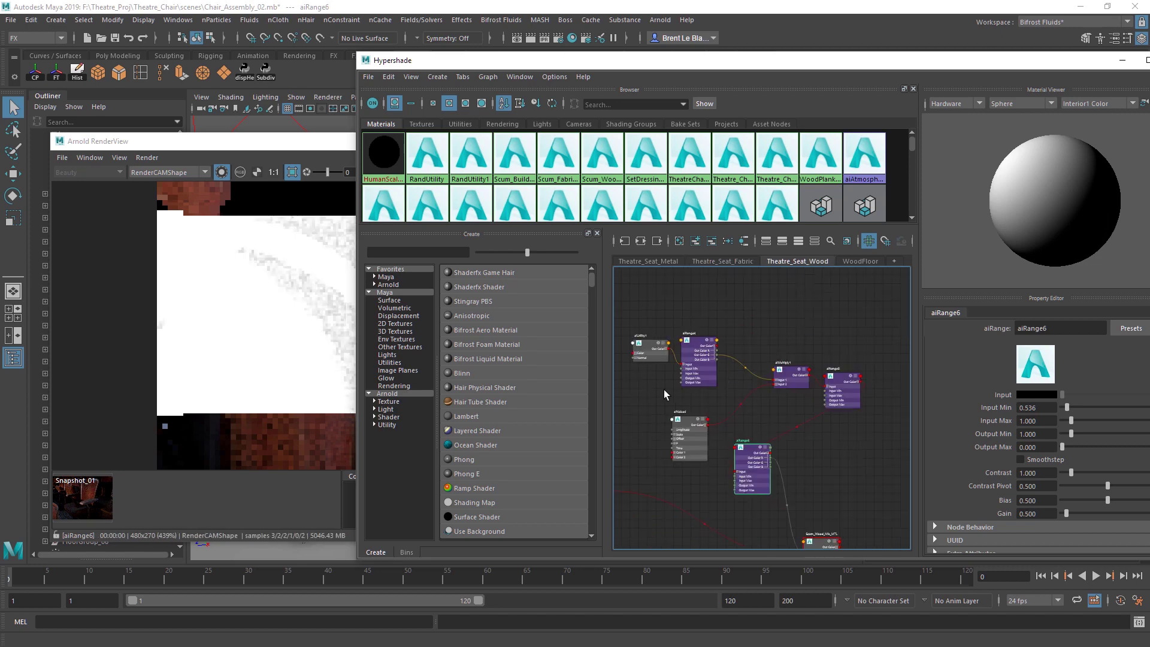
Step: Compare the aiRange6 placement in the seat fabric and seat wood networks, and preview Scum_Fabric_MIX with its connections in the fabric network
{"action": "left_click", "coordinate": [724, 262]}
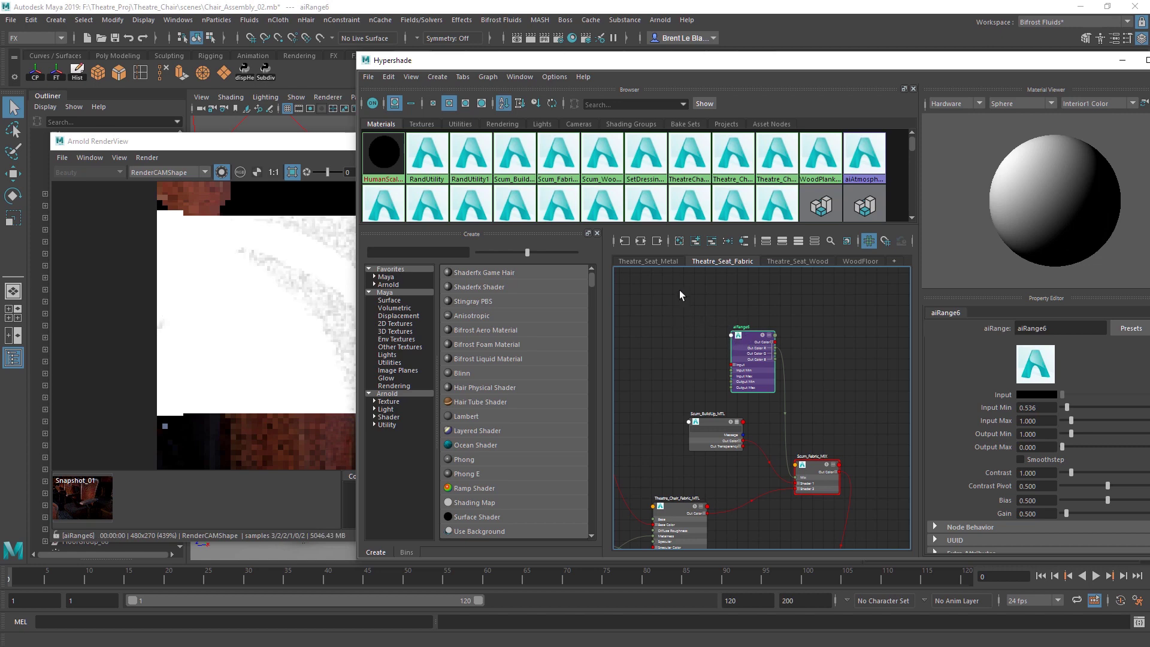
{"action": "left_click", "coordinate": [802, 264]}
{"action": "left_click_drag", "start_coordinate": [746, 402], "coordinate": [761, 403]}
{"action": "left_click", "coordinate": [723, 262]}
{"action": "left_click_drag", "start_coordinate": [822, 469], "coordinate": [827, 462]}
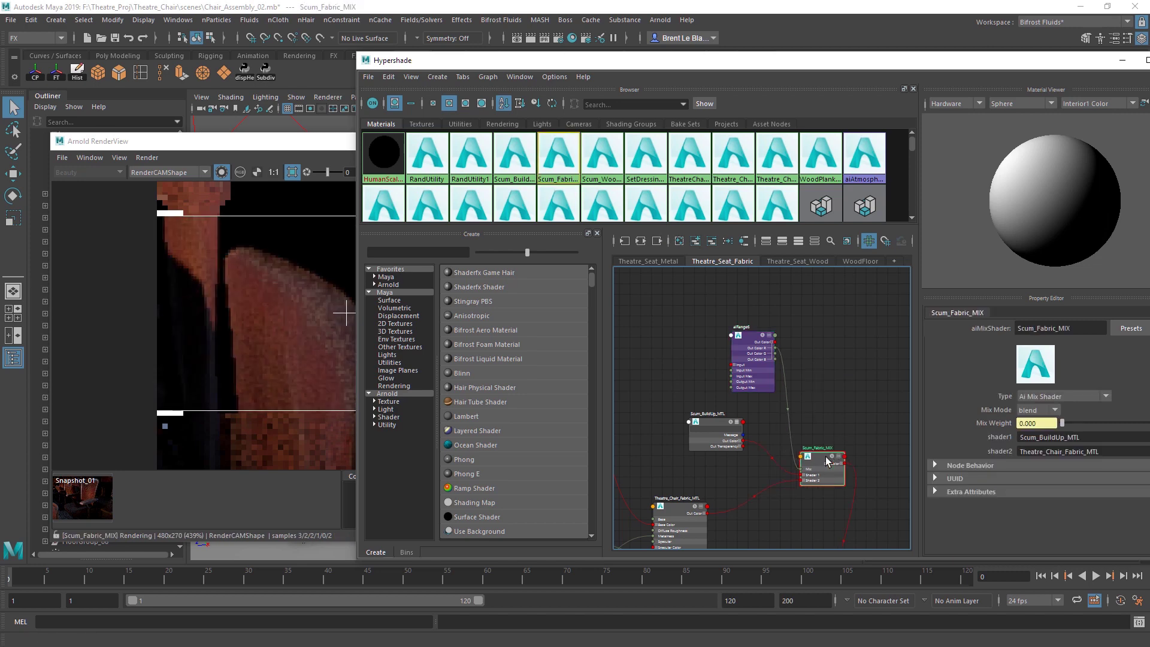
{"action": "middle_click_drag", "start_coordinate": [778, 490], "coordinate": [748, 456], "text": "alt"}
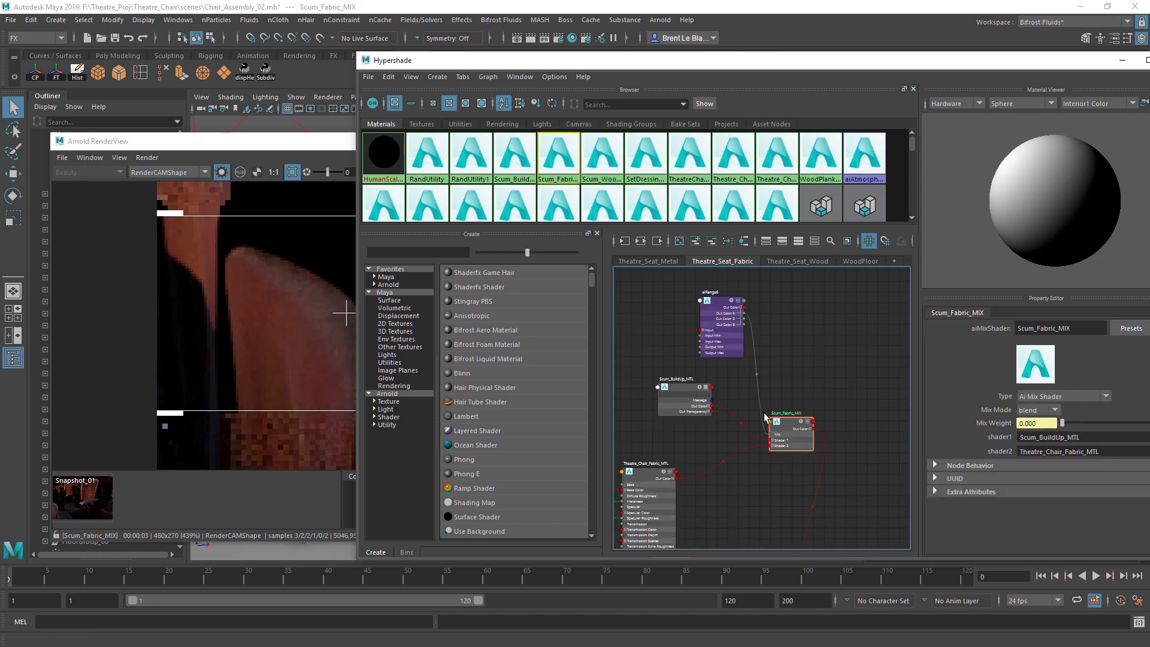
{"action": "middle_click_drag", "start_coordinate": [810, 508], "coordinate": [767, 455], "text": "alt"}
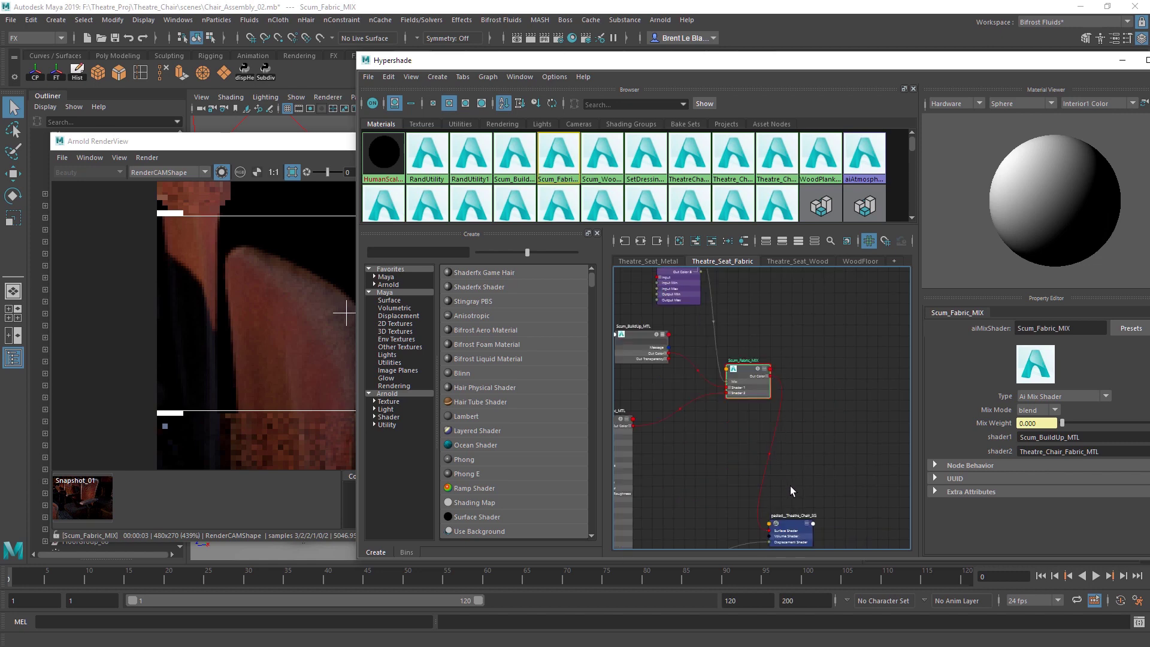
{"action": "middle_click_drag", "start_coordinate": [790, 486], "coordinate": [880, 464], "text": "alt"}
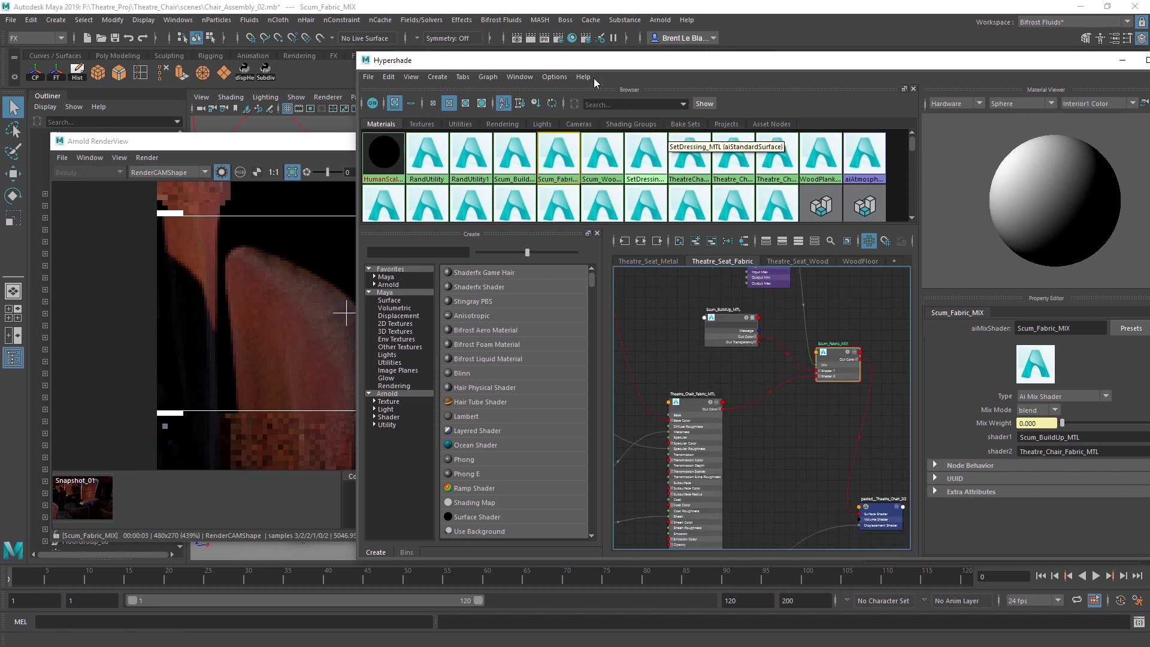
Step: Move the Hypershade and render view windows apart, and redraw the render region across the row of chair backs
{"action": "left_click_drag", "start_coordinate": [601, 60], "coordinate": [632, 56]}
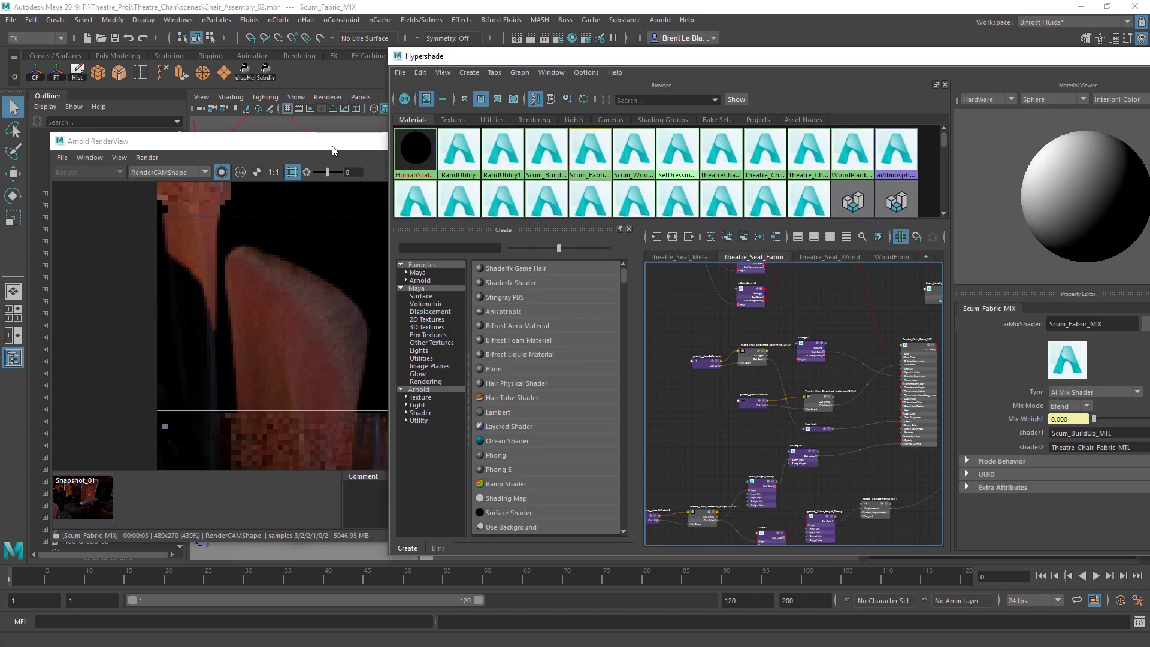
{"action": "left_click_drag", "start_coordinate": [354, 141], "coordinate": [262, 126]}
{"action": "scroll", "coordinate": [183, 302], "scroll_direction": "down", "scroll_amount": 4}
{"action": "left_click_drag", "start_coordinate": [192, 325], "coordinate": [340, 401]}
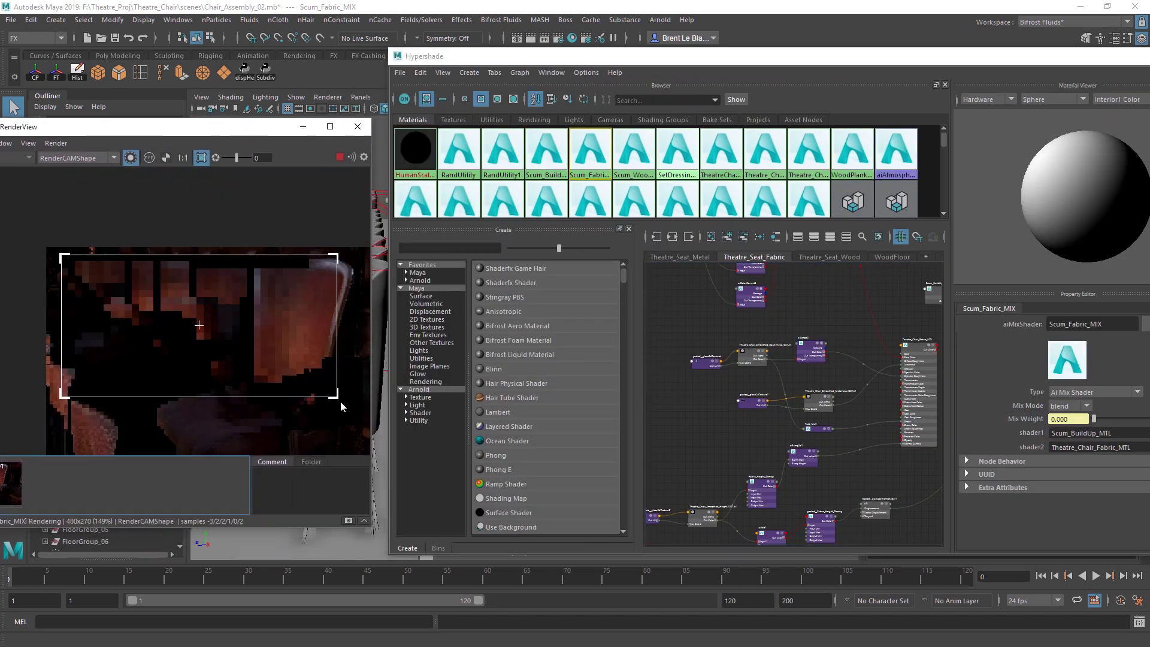
{"action": "scroll", "coordinate": [315, 306], "scroll_direction": "up", "scroll_amount": 2}
Step: Preview the smoothed base colour texture and its colour-correct variations, from Fabric_BaseColor_CC to aiColorCorrect3, in the seat fabric network
{"action": "middle_click_drag", "start_coordinate": [814, 300], "coordinate": [823, 351], "text": "alt"}
{"action": "middle_click_drag", "start_coordinate": [810, 273], "coordinate": [861, 372], "text": "alt"}
{"action": "scroll", "coordinate": [732, 364], "scroll_direction": "up", "scroll_amount": 2}
{"action": "left_click", "coordinate": [731, 365]}
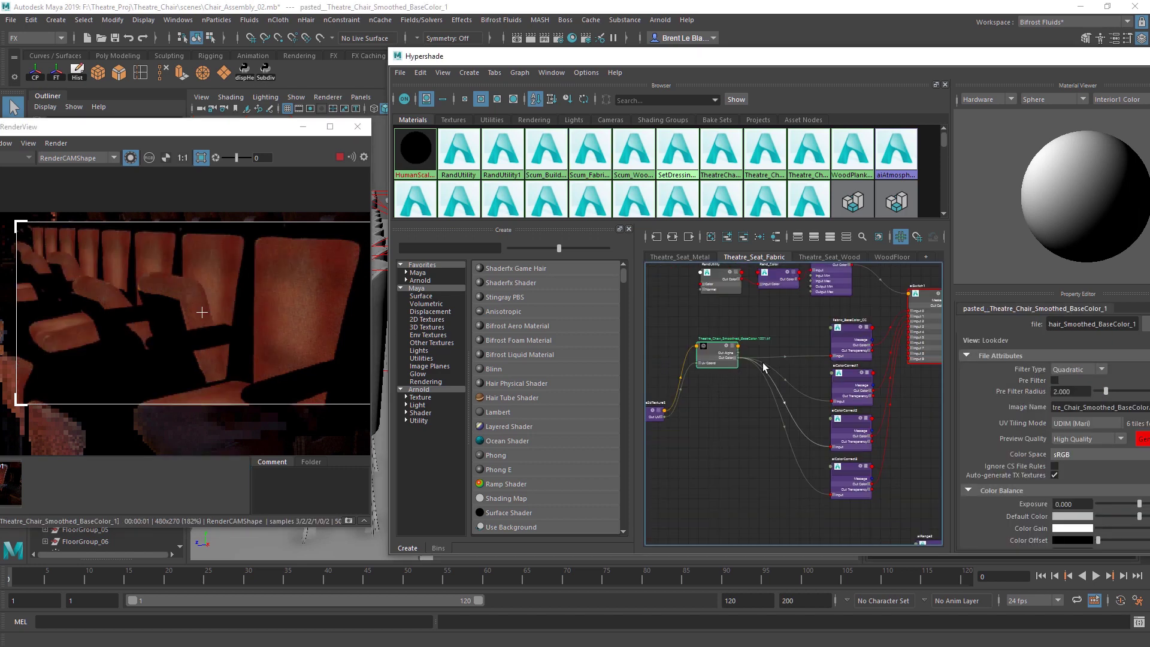
{"action": "left_click", "coordinate": [845, 352]}
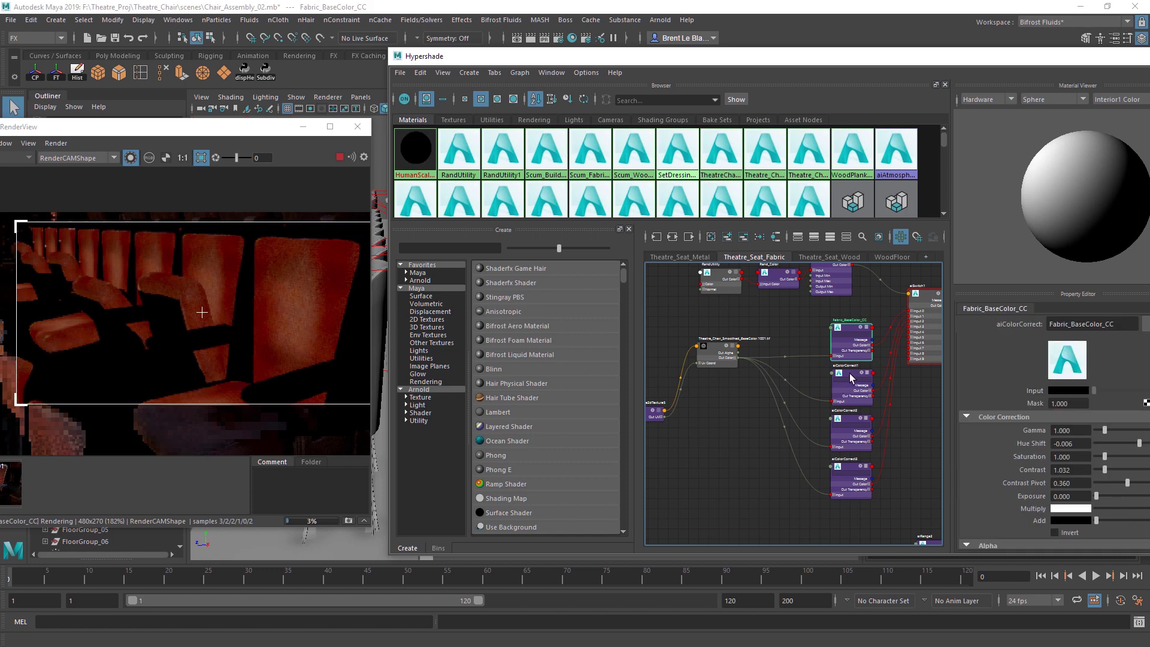
{"action": "left_click", "coordinate": [847, 420]}
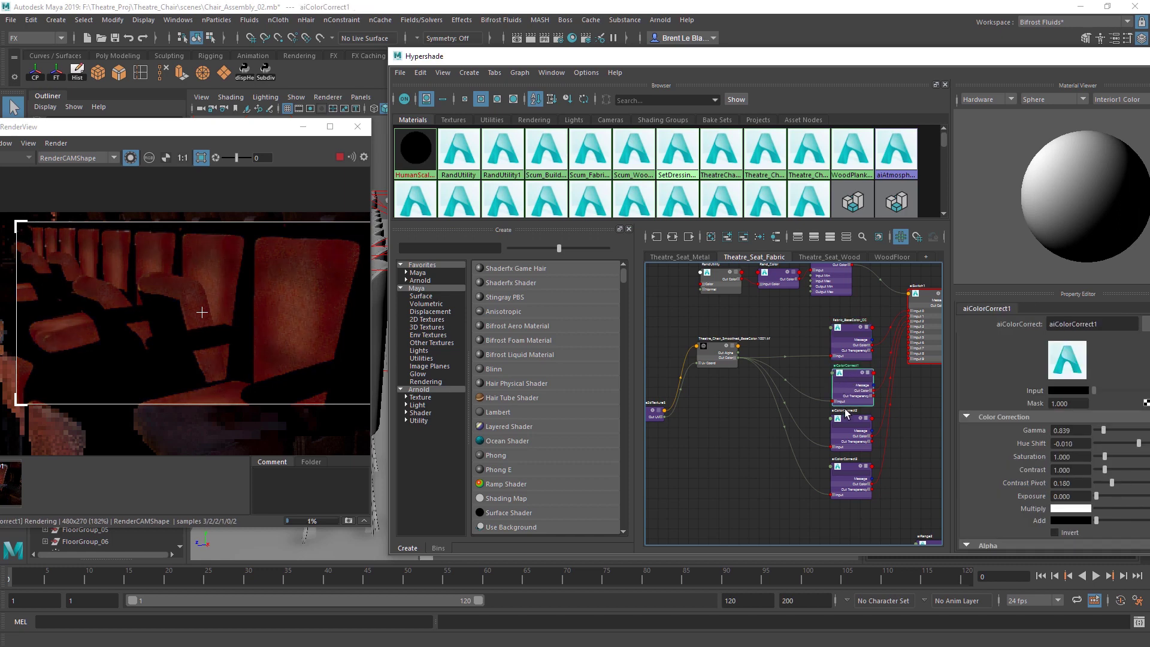
{"action": "left_click", "coordinate": [855, 473]}
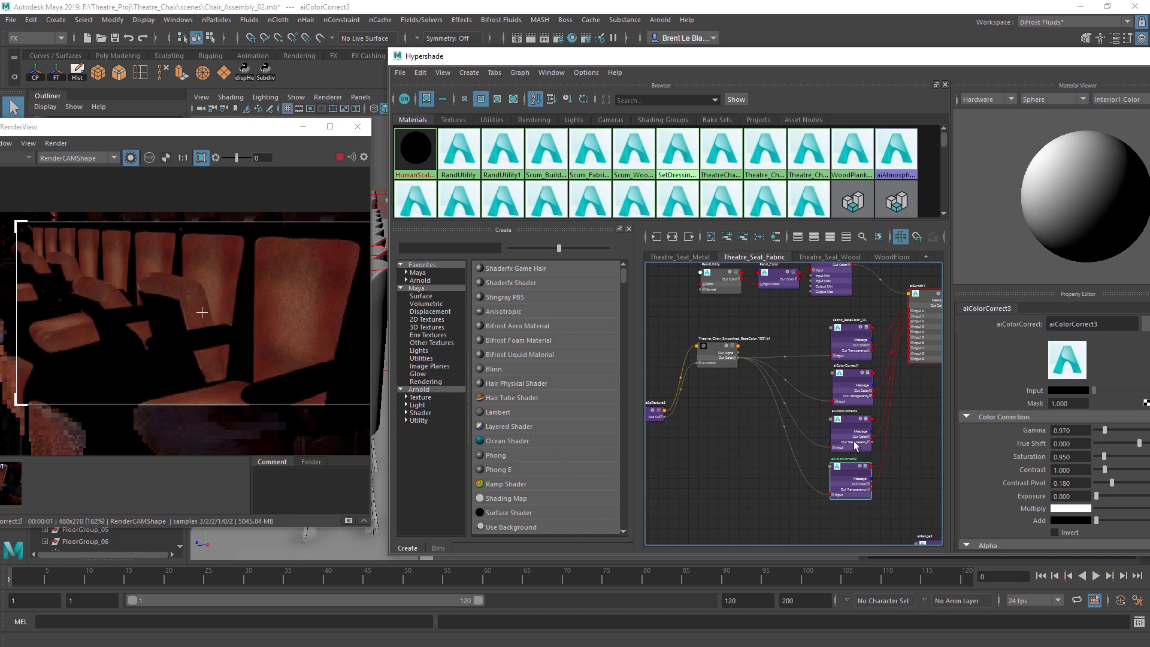
Step: Preview aiSwitch1 and the RandUtility, Rand_Color and Rand_Range nodes that randomise which fabric colour each chair receives
{"action": "middle_click_drag", "start_coordinate": [928, 319], "coordinate": [860, 360], "text": "alt"}
{"action": "left_click", "coordinate": [900, 308]}
{"action": "left_click", "coordinate": [704, 341]}
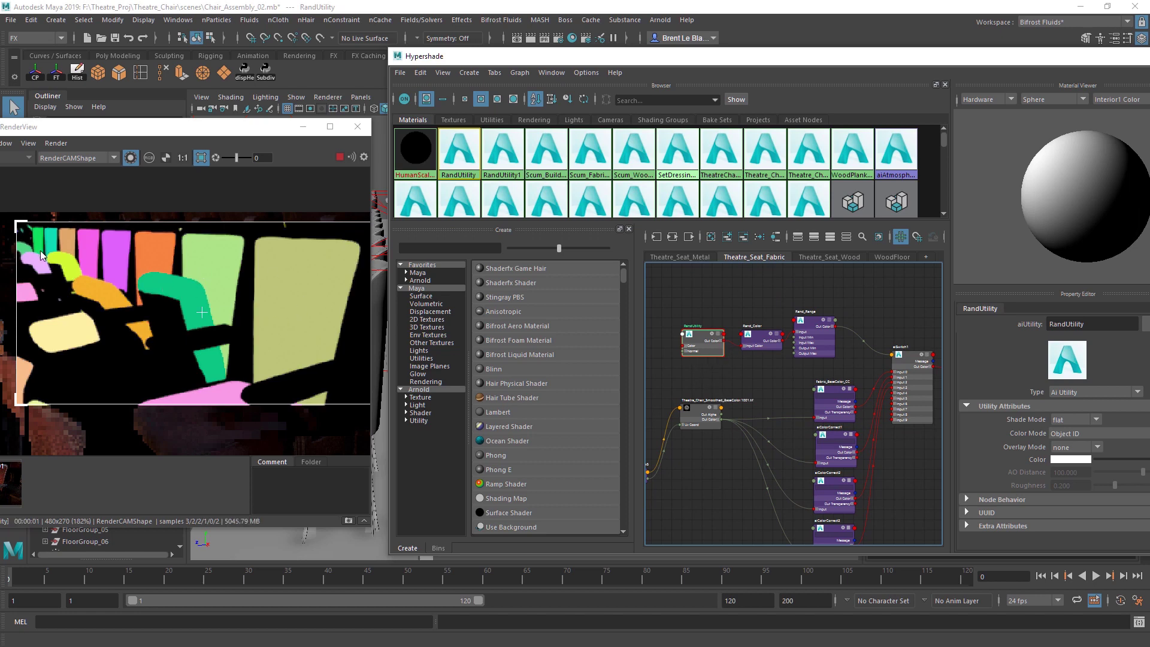
{"action": "left_click", "coordinate": [743, 348]}
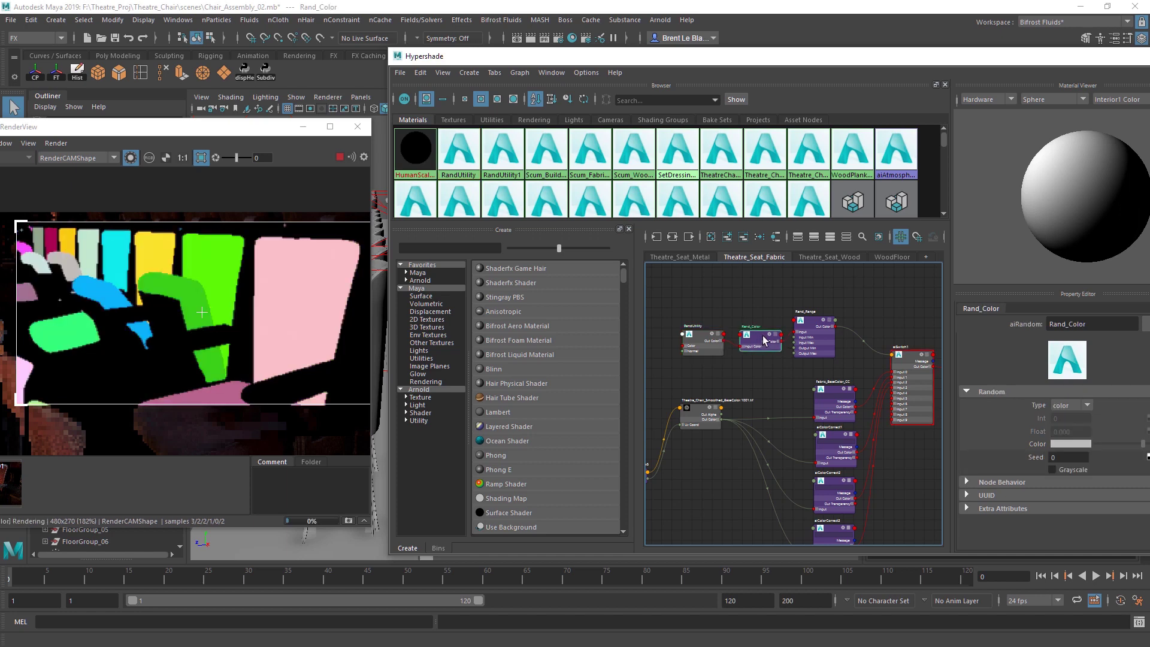
{"action": "left_click", "coordinate": [798, 346]}
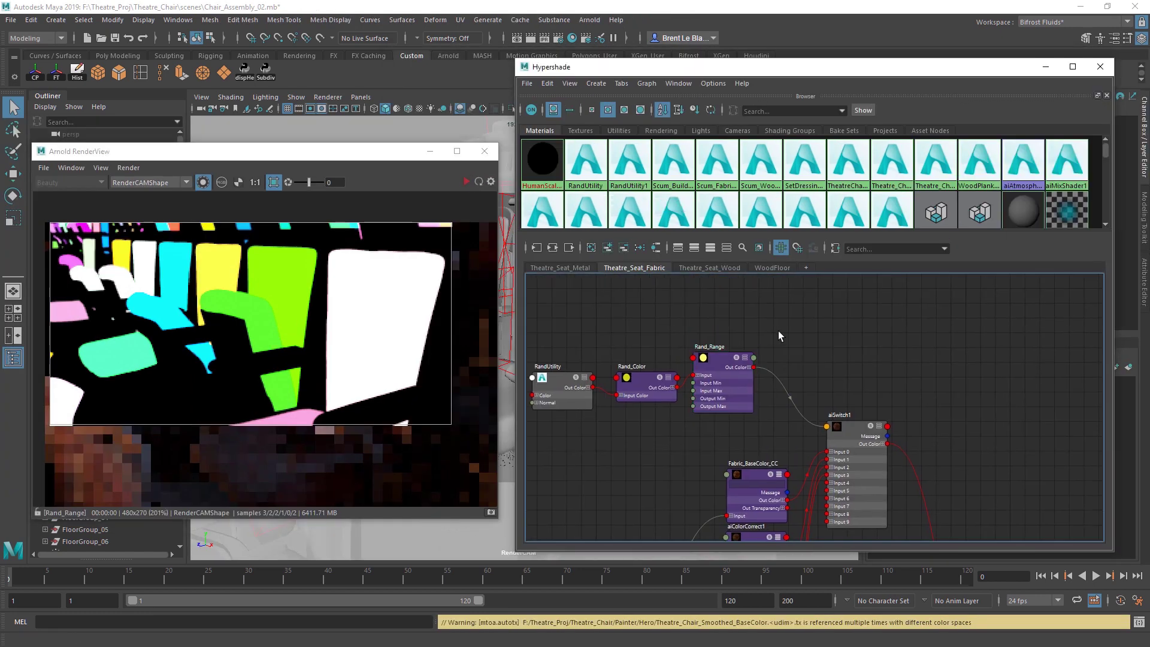
Step: Add a luminance node taking Rand_Range's output colour, and connect its output value to the index of aiSwitch1
{"action": "key", "text": "Tab"}
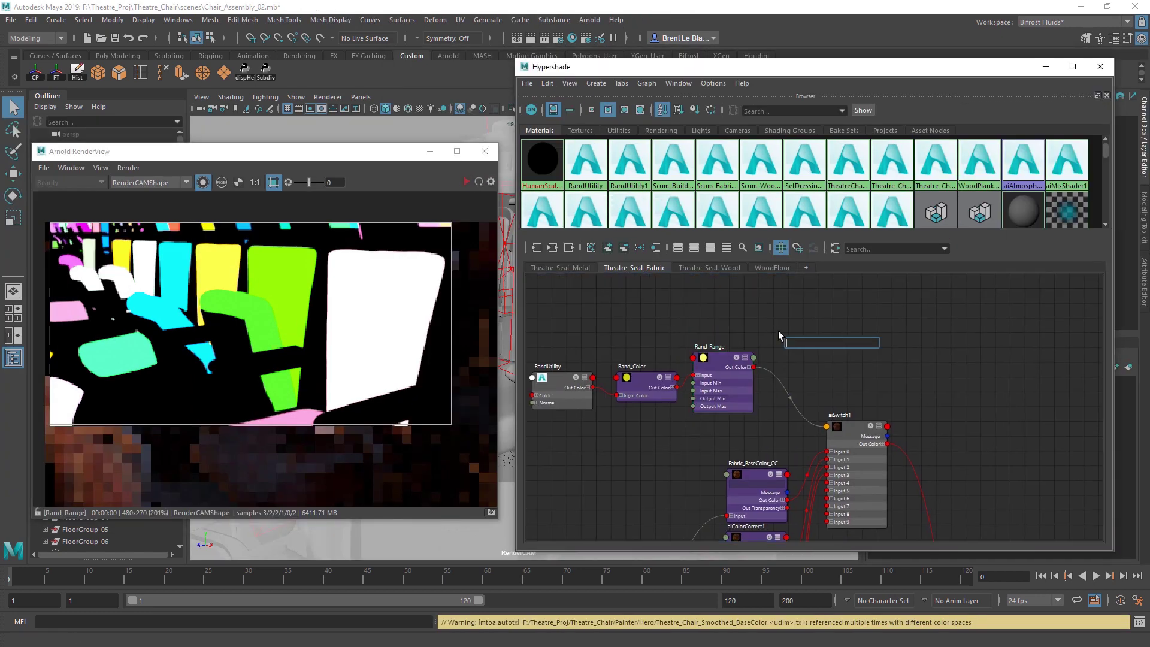
{"action": "type", "text": "lumi"}
{"action": "key", "text": "Return"}
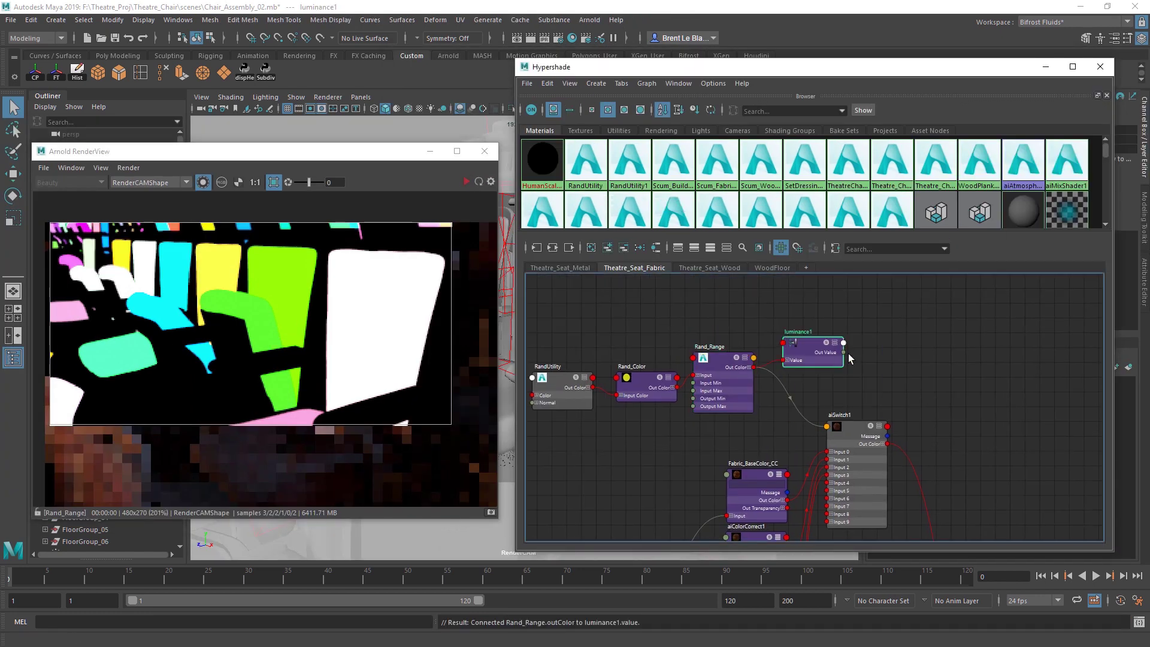
{"action": "left_click_drag", "start_coordinate": [843, 353], "coordinate": [827, 427]}
{"action": "left_click", "coordinate": [855, 459]}
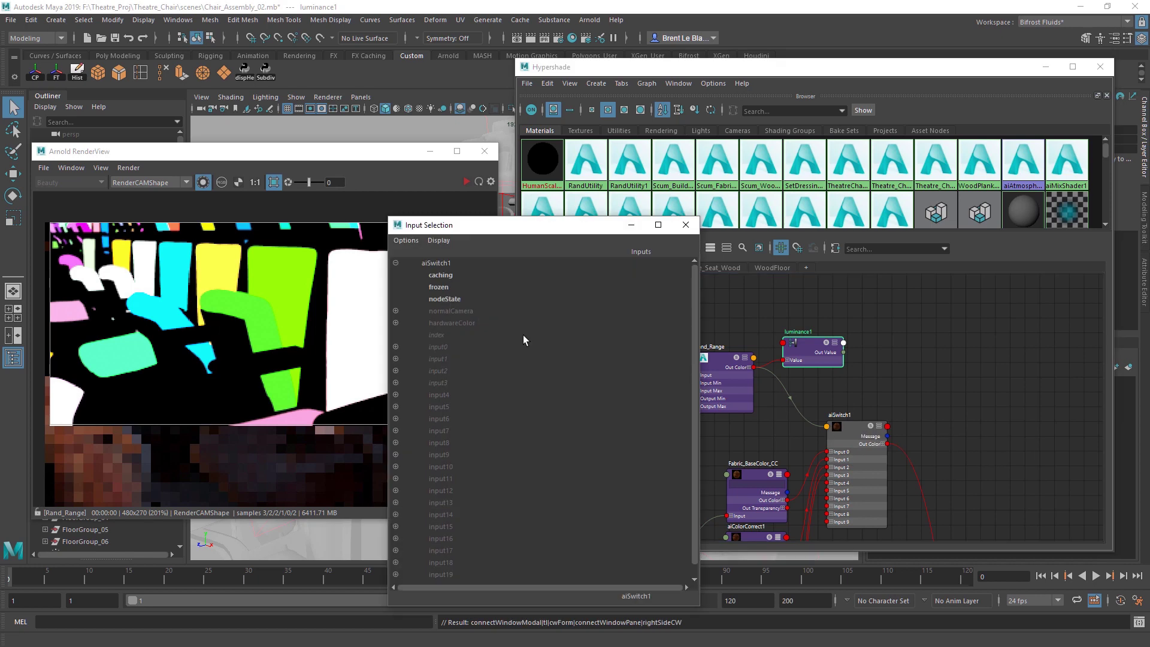
{"action": "left_click", "coordinate": [523, 335]}
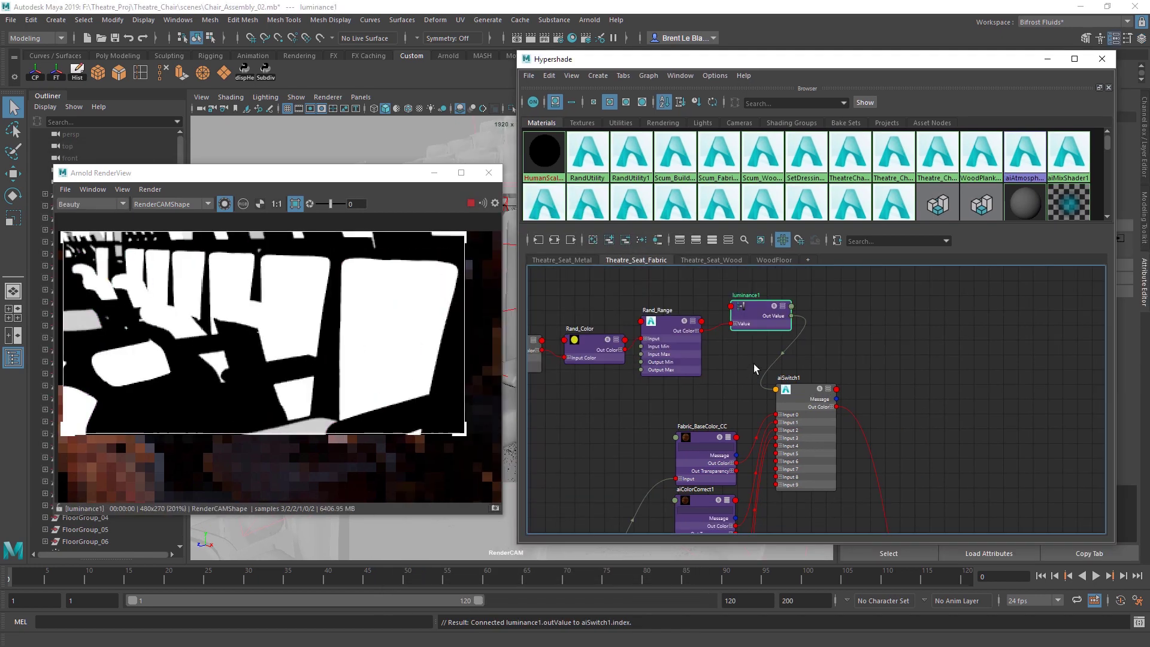
Step: Preview aiSwitch1, return to the full beauty render, and review how the switch feeds Theatre_Chair_Fabric_MTL
{"action": "left_click", "coordinate": [803, 393]}
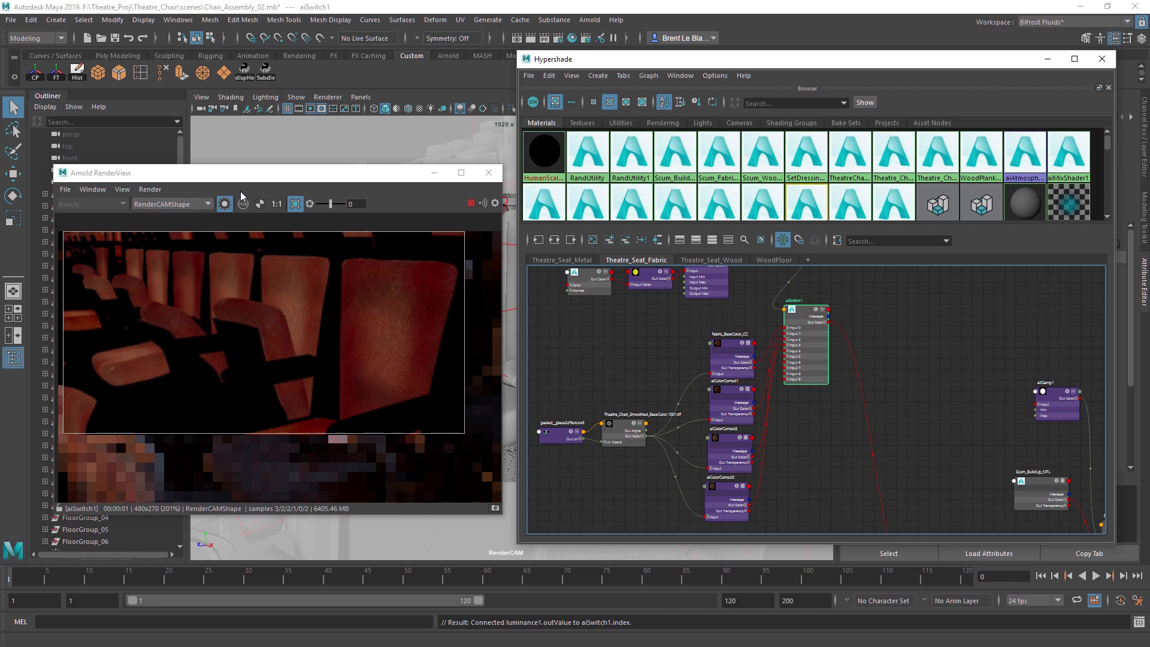
{"action": "left_click", "coordinate": [224, 204]}
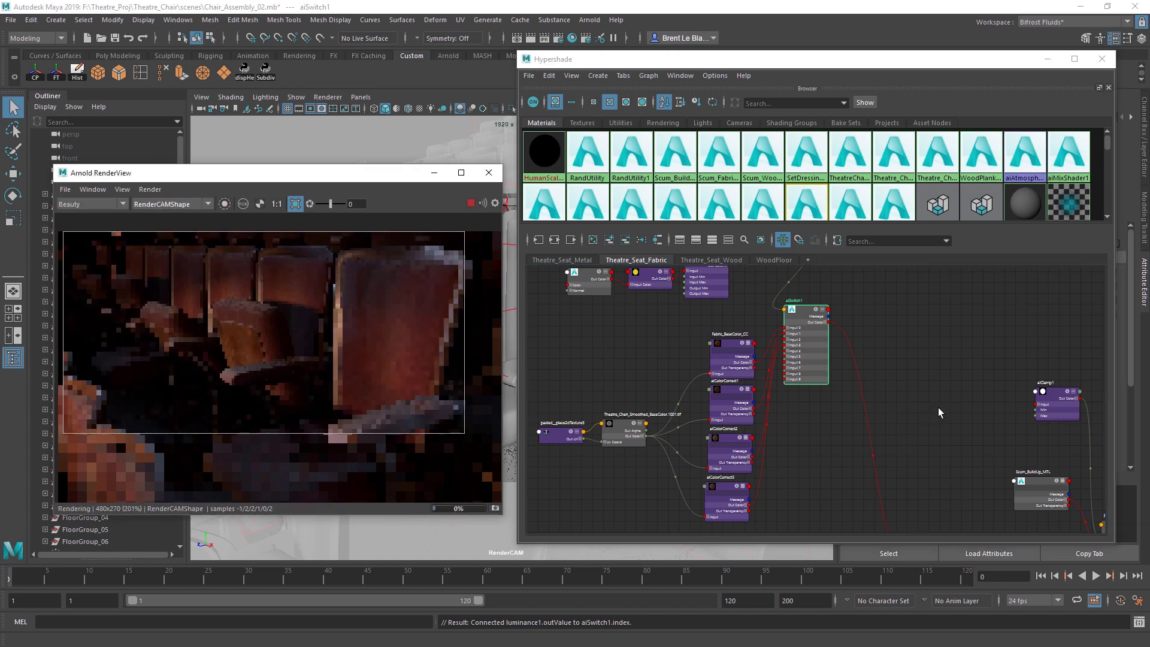
{"action": "middle_click_drag", "start_coordinate": [960, 464], "coordinate": [881, 398], "text": "alt"}
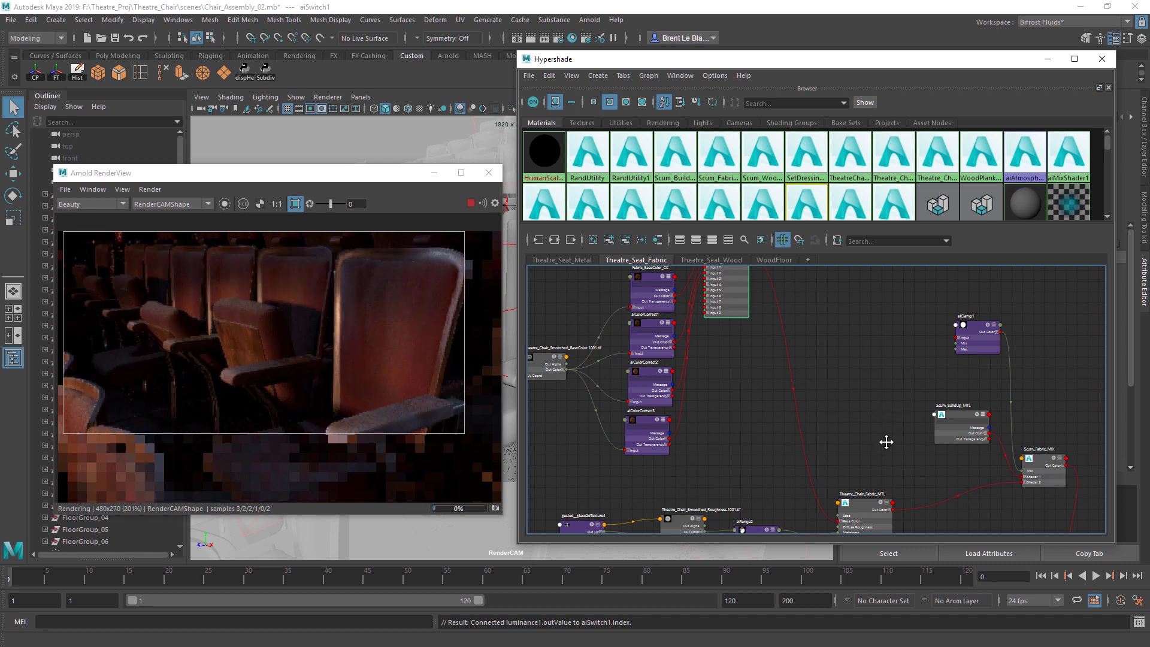
{"action": "middle_click_drag", "start_coordinate": [887, 442], "coordinate": [796, 419], "text": "alt"}
{"action": "left_click", "coordinate": [774, 429]}
{"action": "middle_click_drag", "start_coordinate": [783, 381], "coordinate": [897, 424], "text": "alt"}
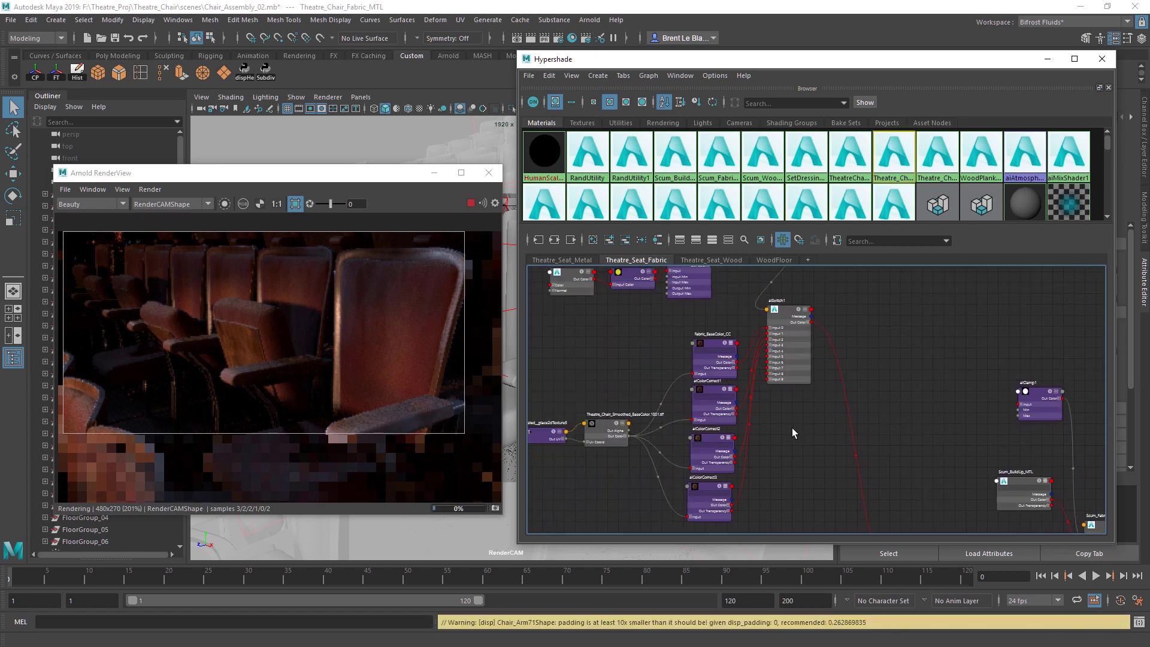